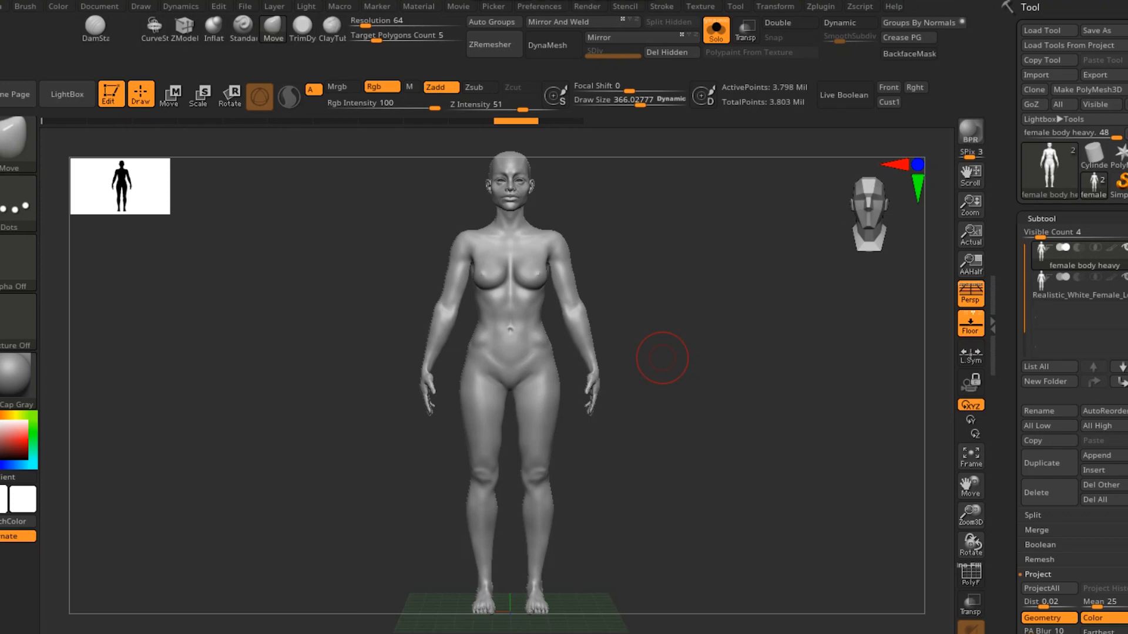
Choose the ZRemesherGuides brush and show the ZRemesher settings in the body's geometry options.
alt+drag(662, 359, 697, 361)
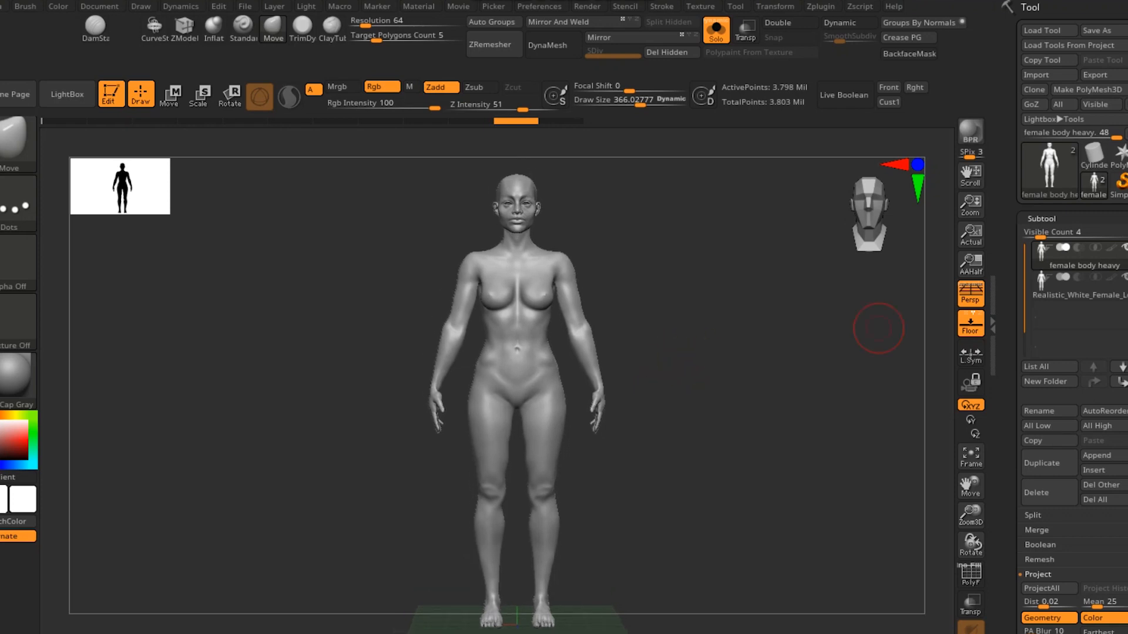
scroll(1072, 294, down, 4)
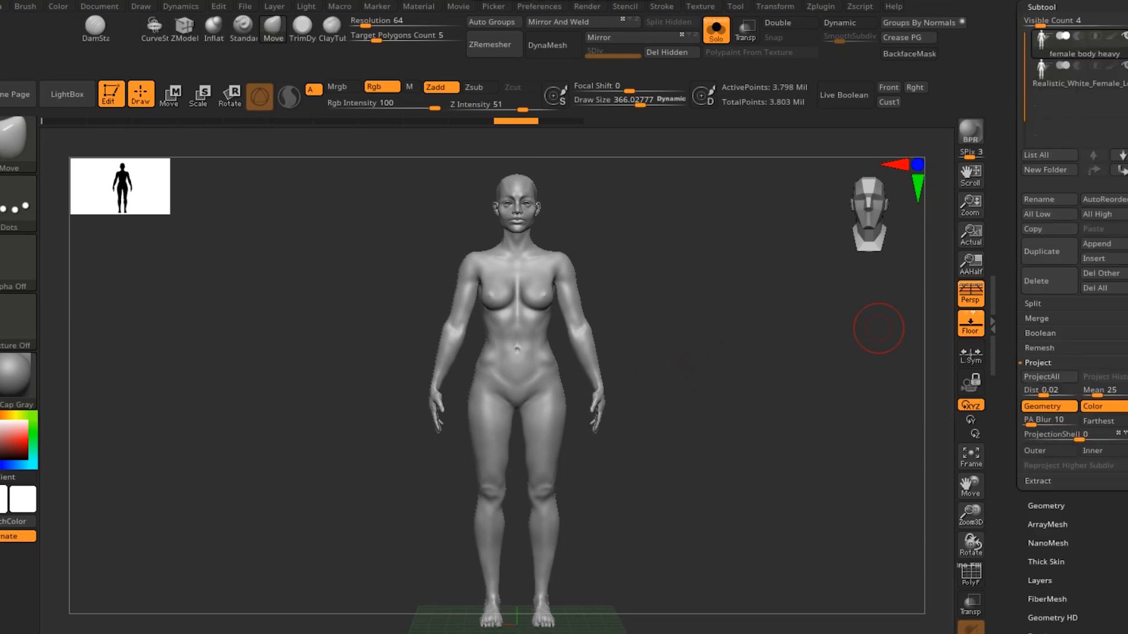
click(17, 144)
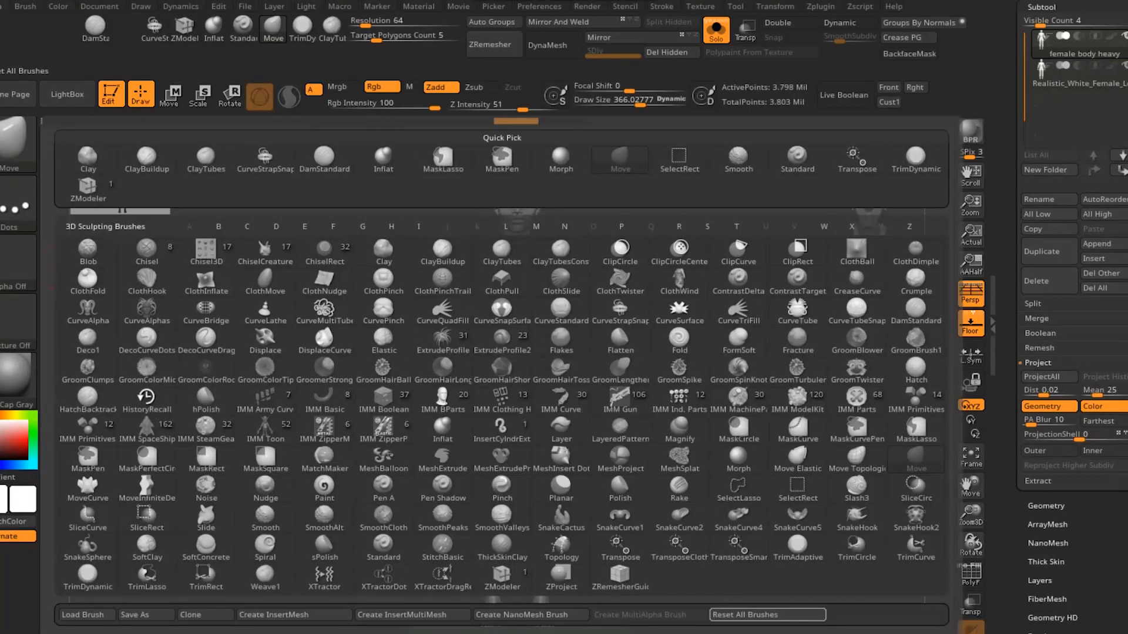
click(620, 573)
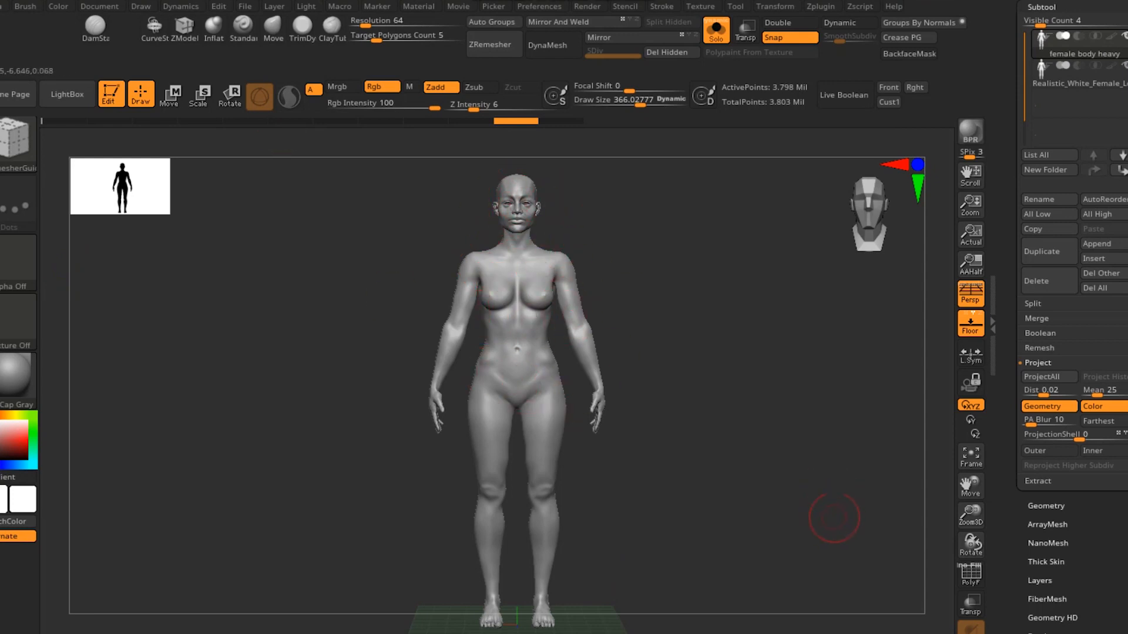
click(1046, 506)
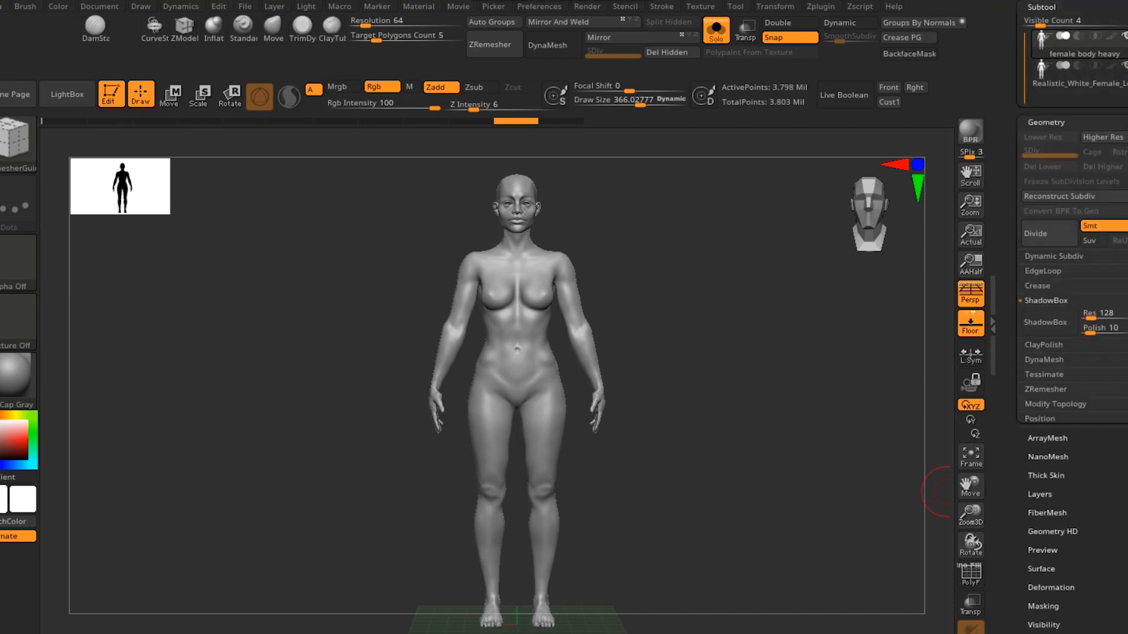
click(1046, 293)
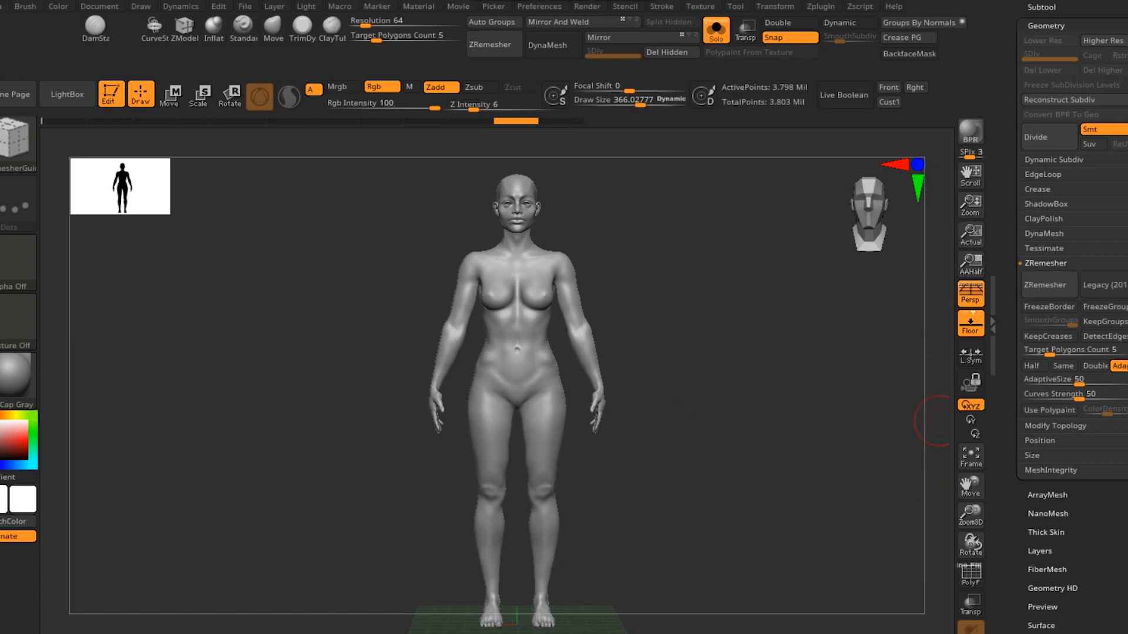
scroll(1072, 293, up, 2)
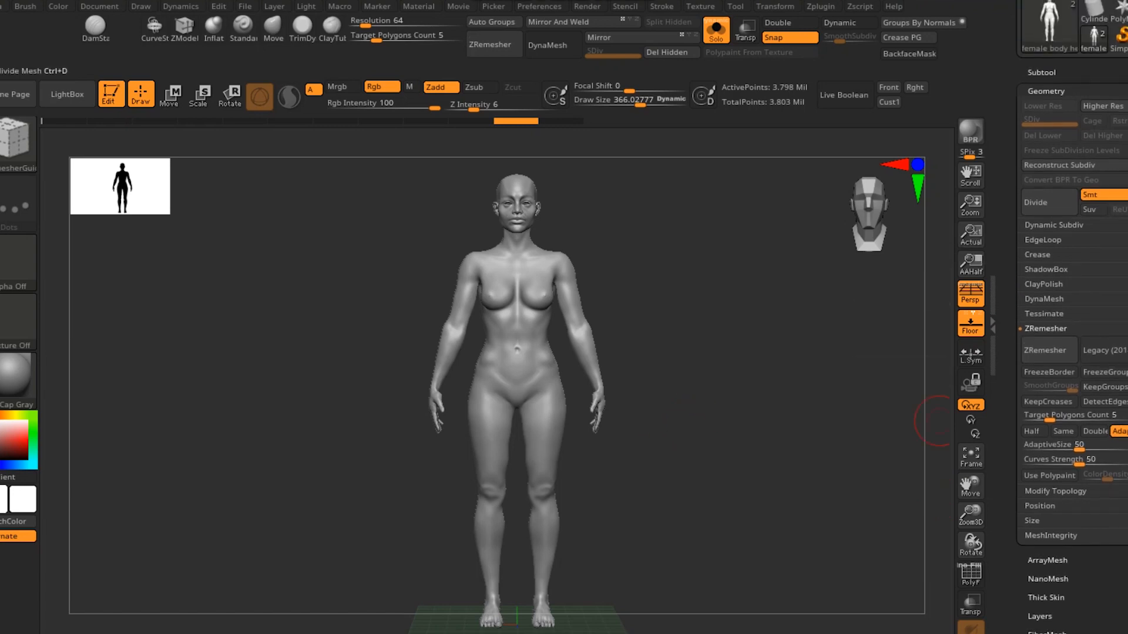
Return to the subtool list and locate the Morph brush in the brush library.
click(1041, 73)
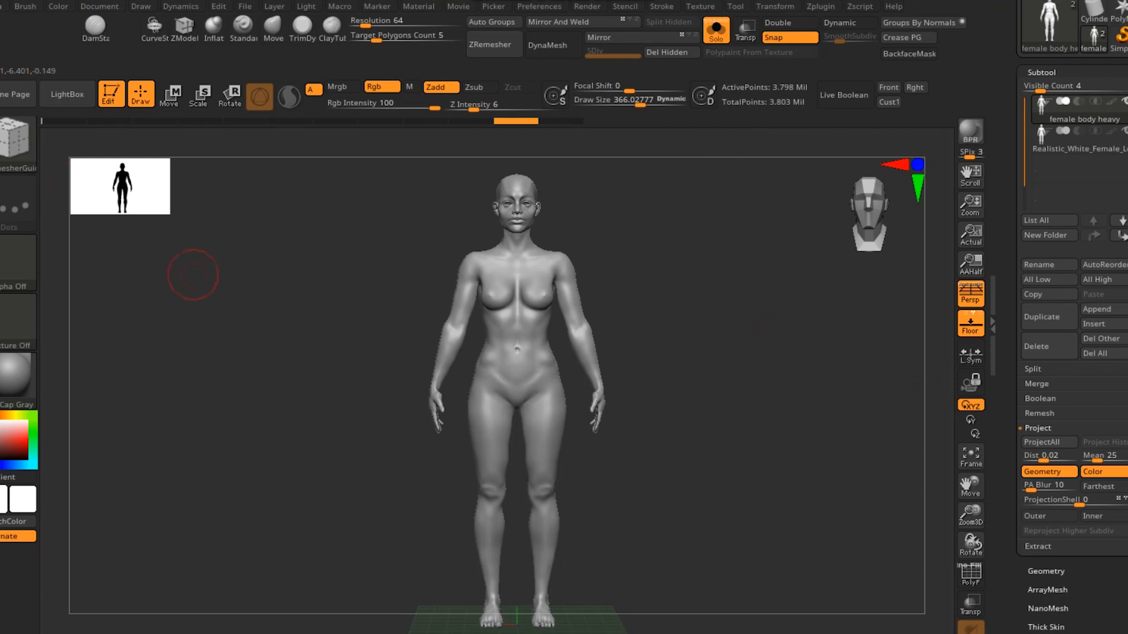
click(17, 138)
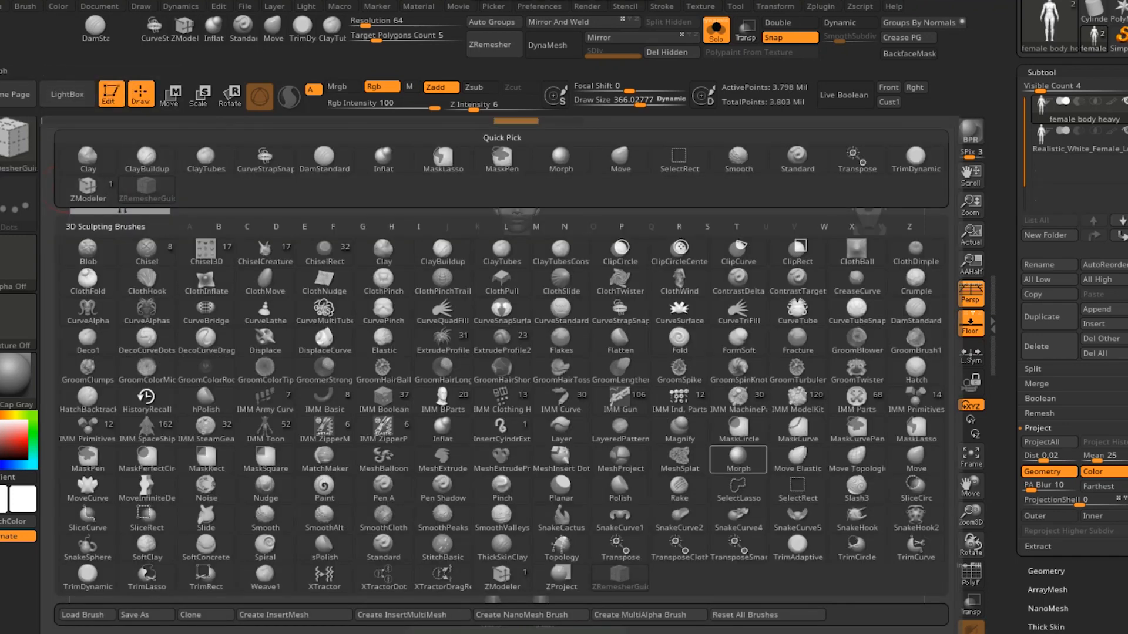
click(738, 458)
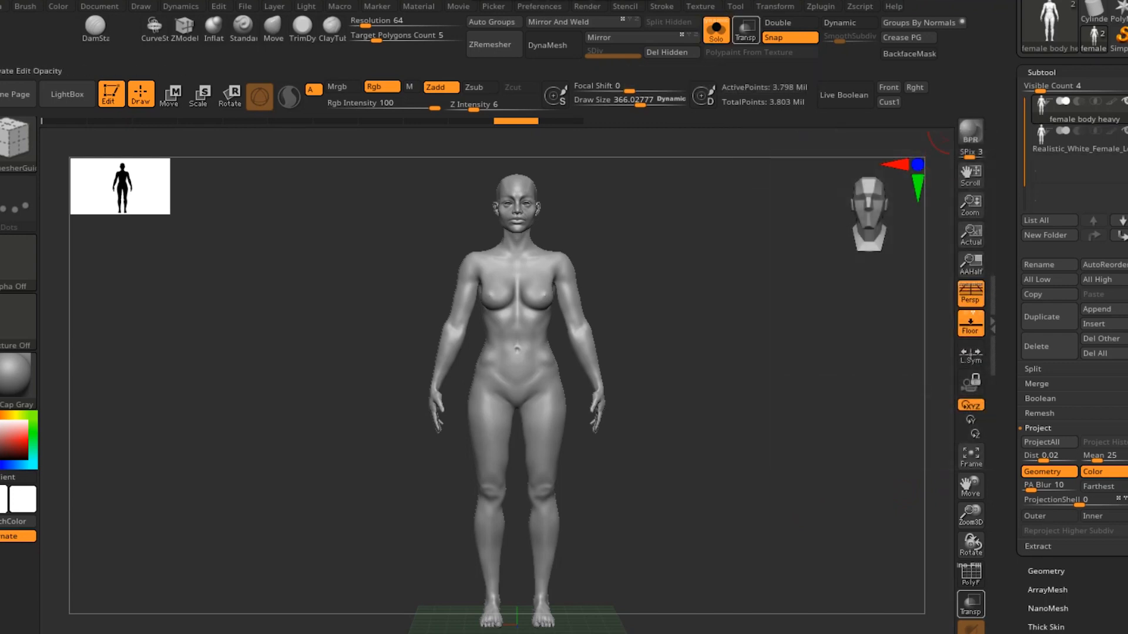
Turn off Solo to view both female bodies together, and delete the existing morph target.
click(717, 31)
mouse_move(717, 259)
mouse_down()
mouse_move(898, 264)
mouse_move(737, 267)
mouse_up()
mouse_move(737, 385)
mouse_down()
mouse_move(698, 390)
mouse_move(700, 429)
mouse_move(696, 391)
mouse_up()
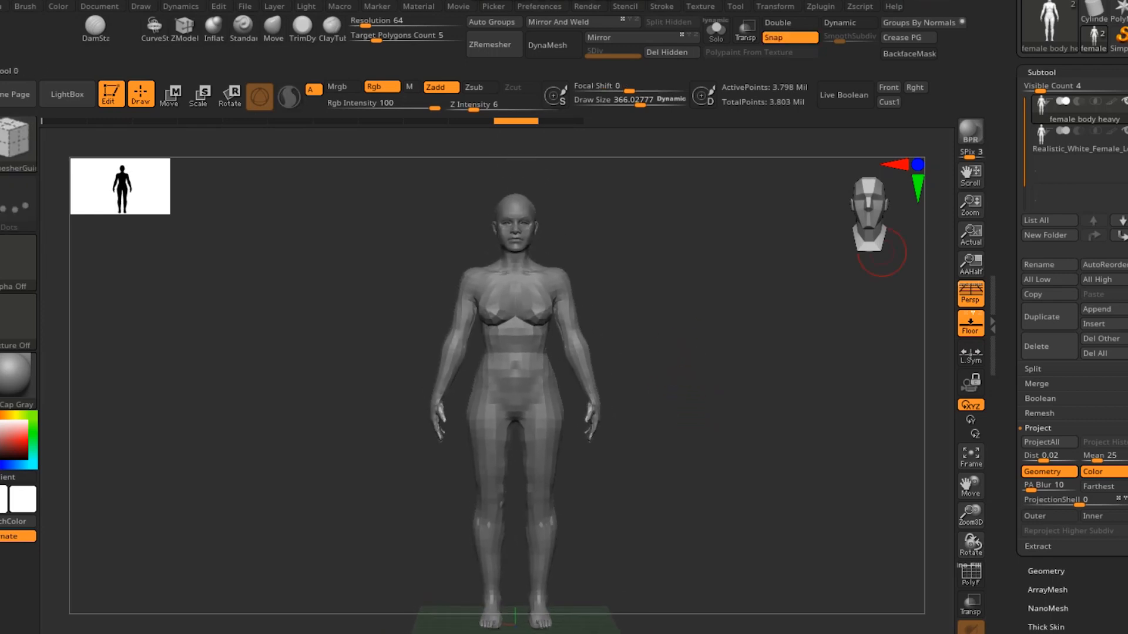
mouse_move(1075, 112)
mouse_move(1011, 517)
mouse_down()
mouse_move(1012, 128)
mouse_move(1011, 521)
mouse_up()
click(1054, 444)
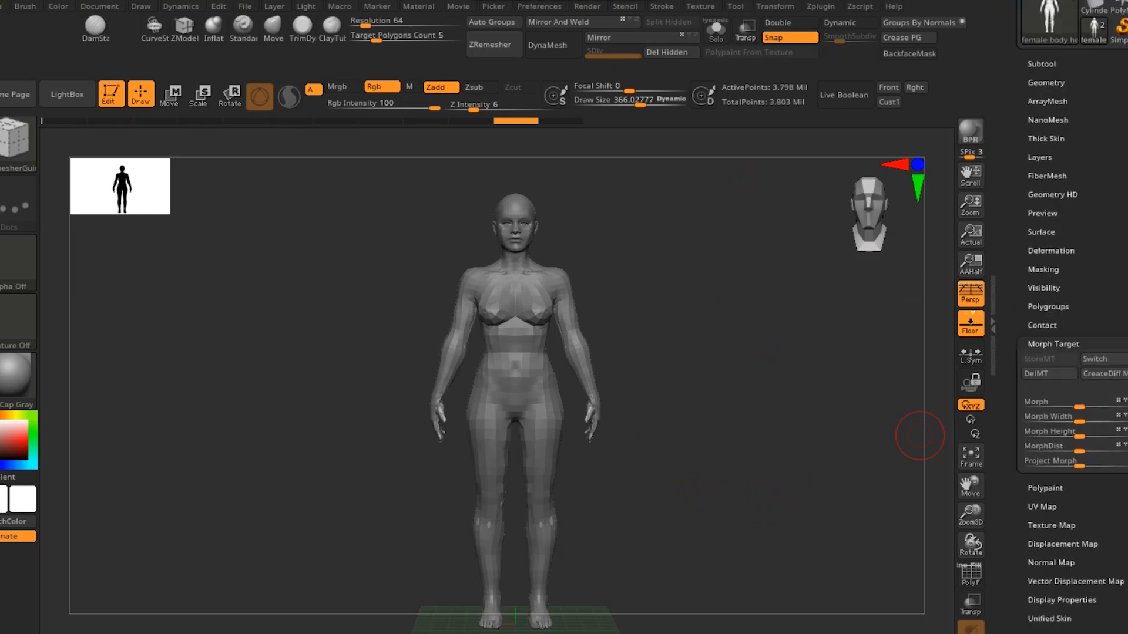
click(1049, 373)
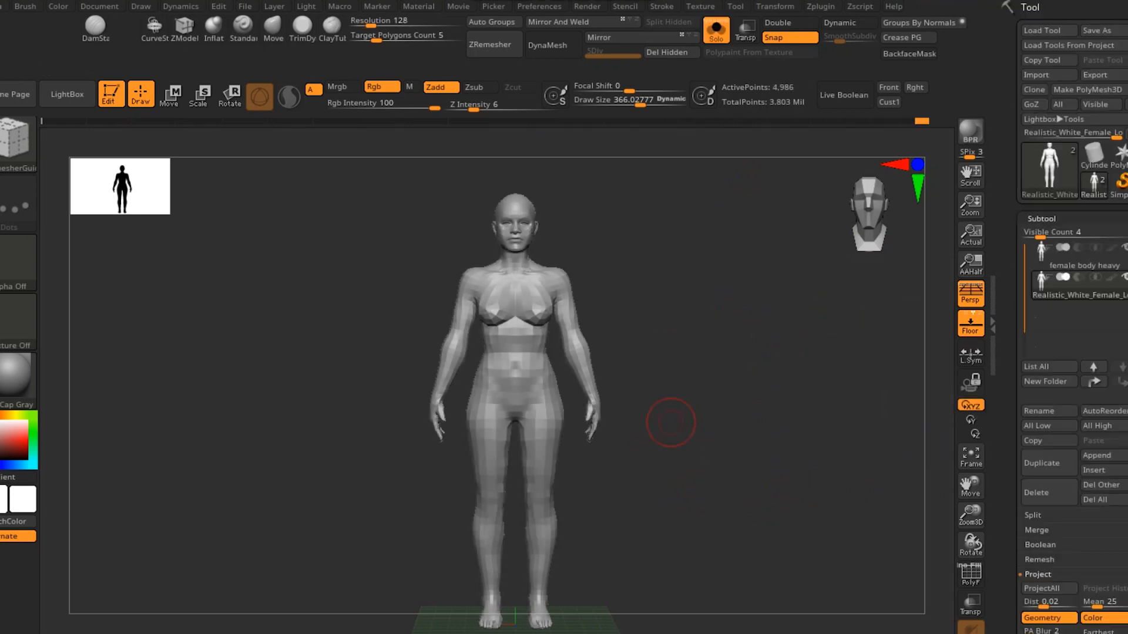
Divide the low-poly Realistic_White_Female subtool up to subdivision level 4.
key(ctrl+s)
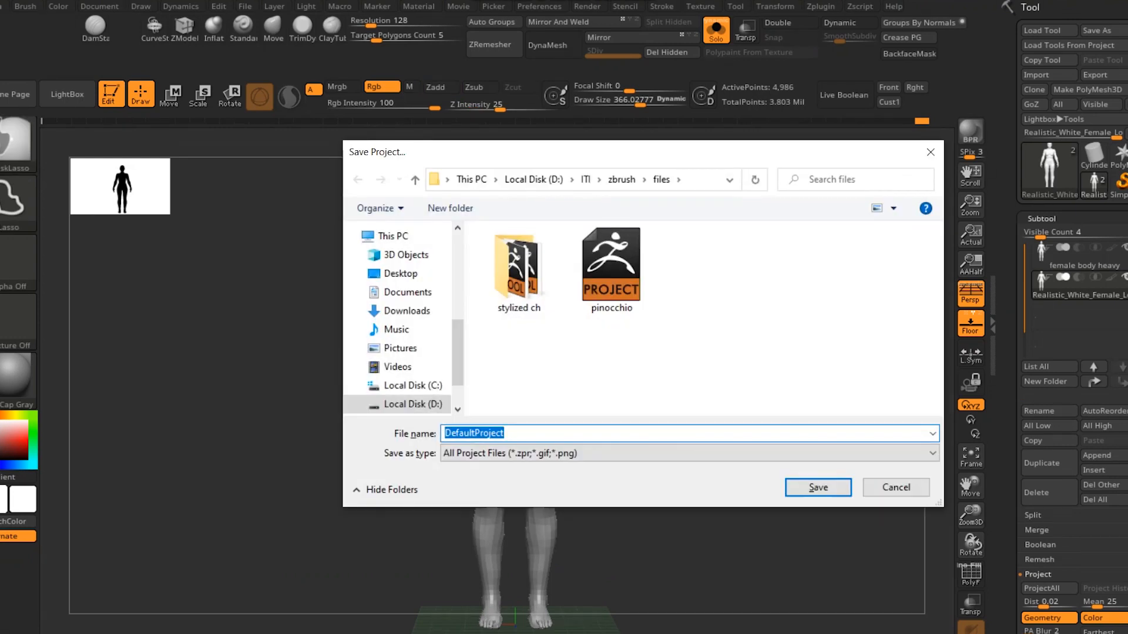
click(896, 487)
key(ctrl+d)
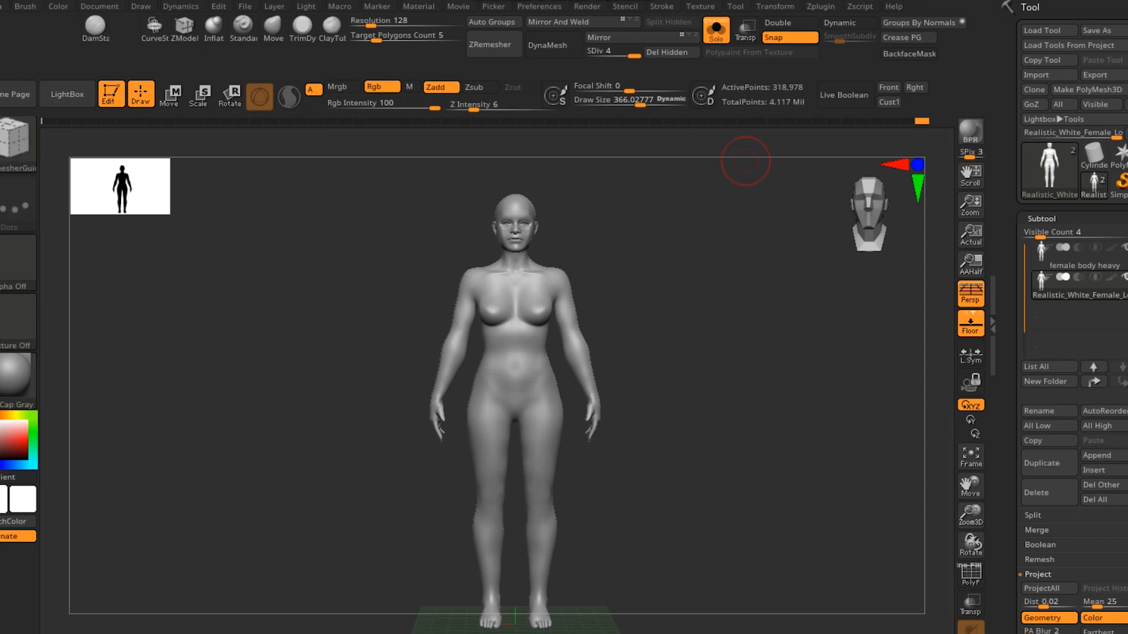
Check the low-poly body's subdivision levels by going down to level 1 and back up to level 4.
key(shift+d)
key(shift+d)
key(shift+d)
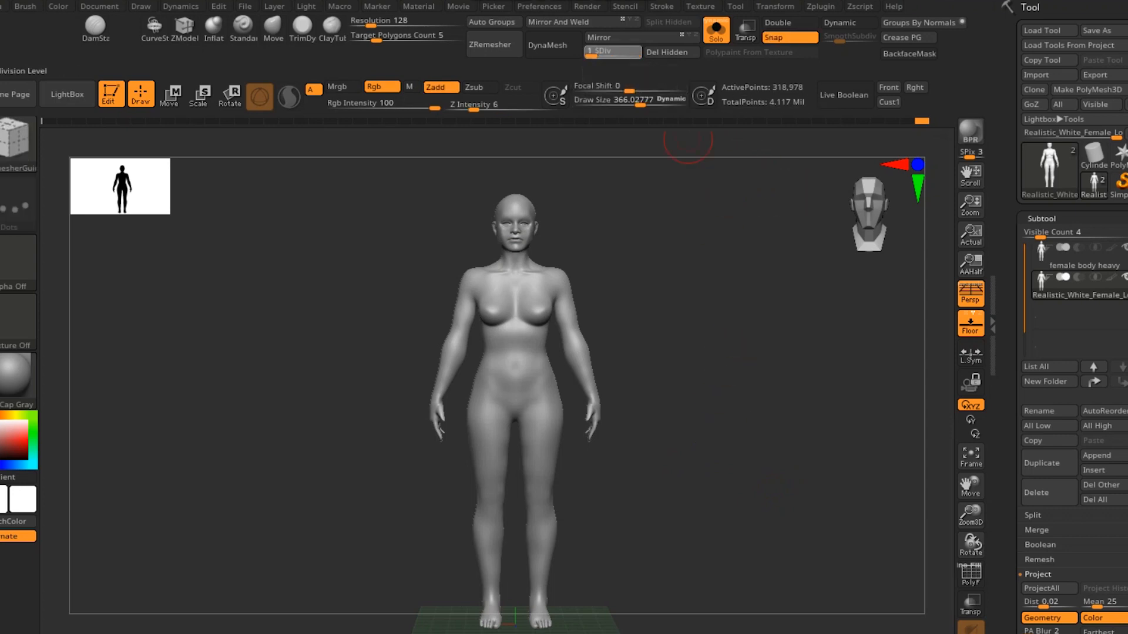
key(d)
key(d)
key(d)
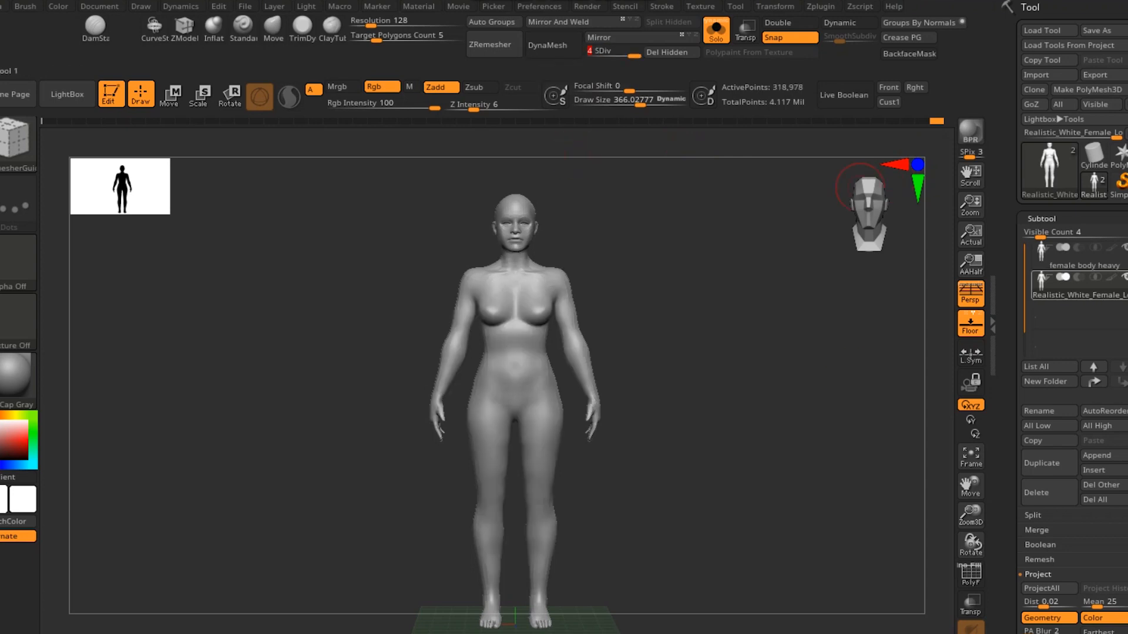
Store a morph target for the subdivided Realistic_White_Female body at level 4.
drag(1012, 258, 1011, 294)
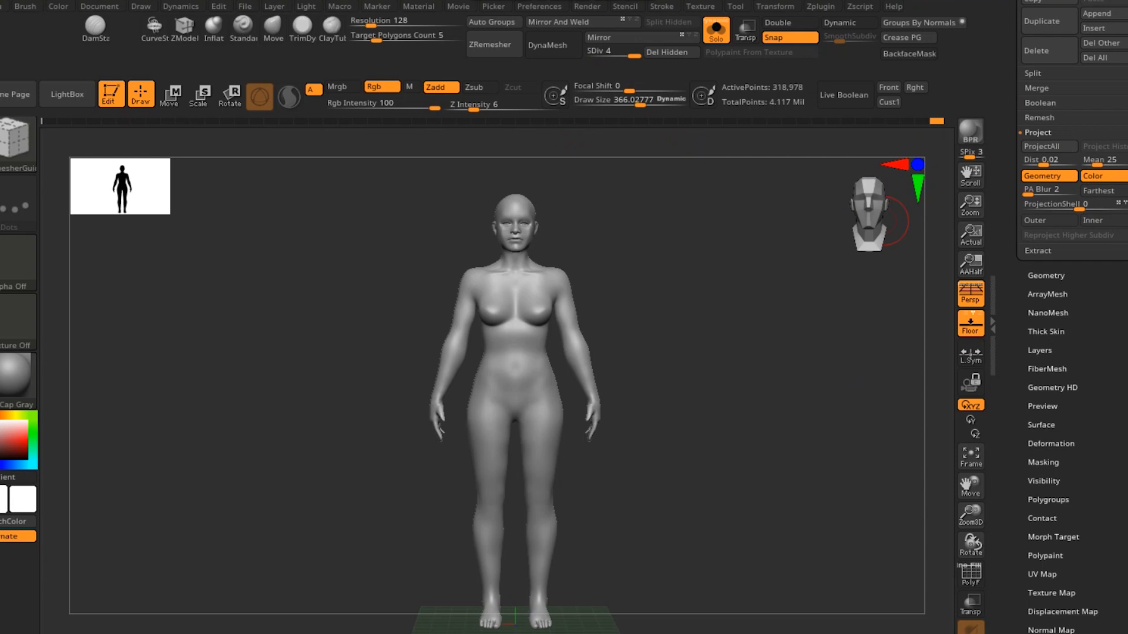
click(1053, 537)
drag(1012, 88, 1012, 405)
click(1050, 387)
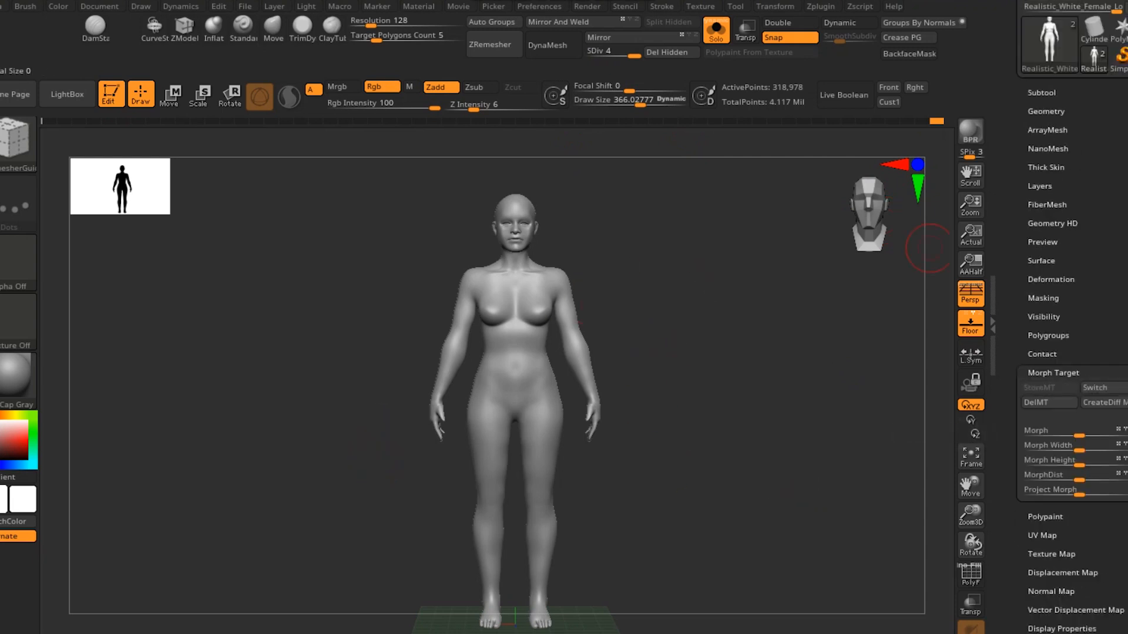
Lower the Realistic_White_Female body to subdivision level 1 and project the heavy body's detail onto it with ProjectAll.
click(1042, 93)
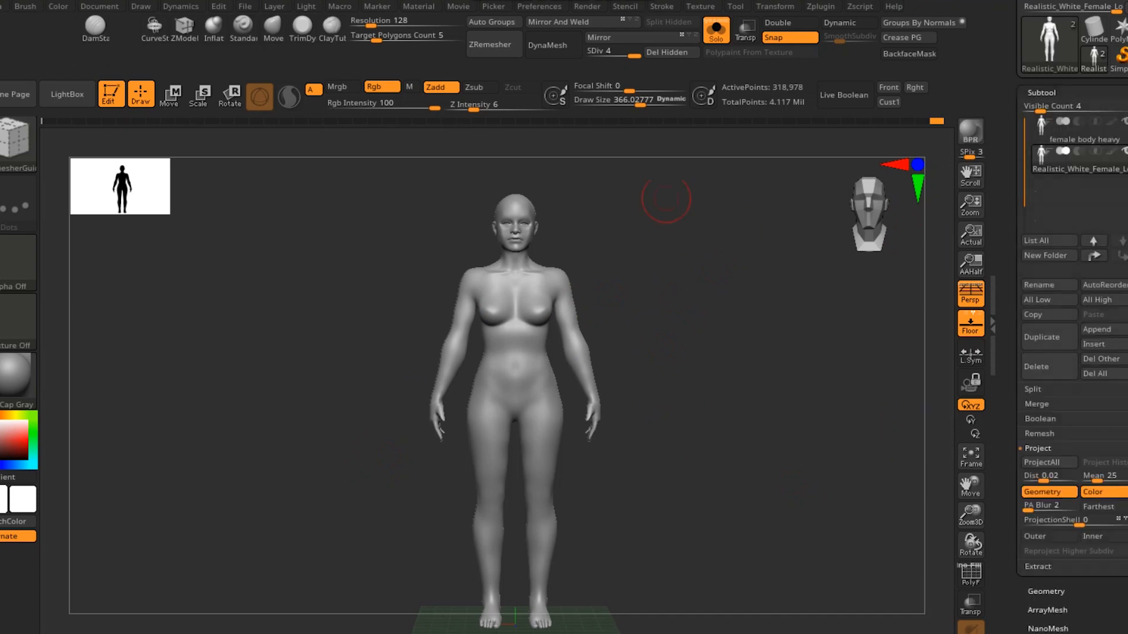
key(shift+d)
key(shift+d)
key(shift+d)
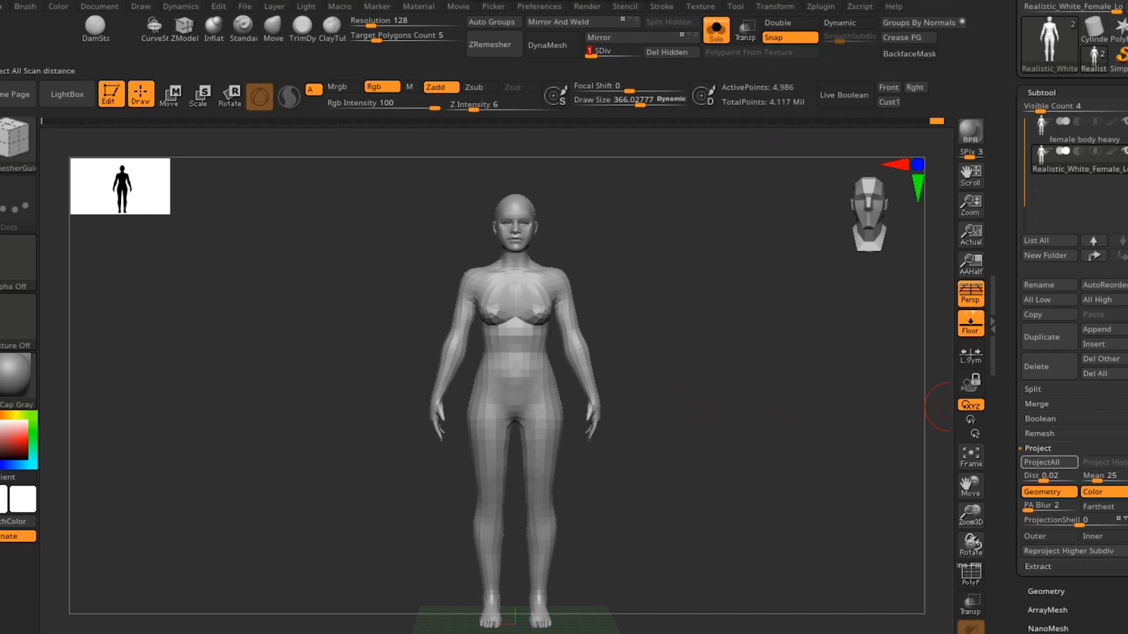
drag(1020, 508, 1020, 431)
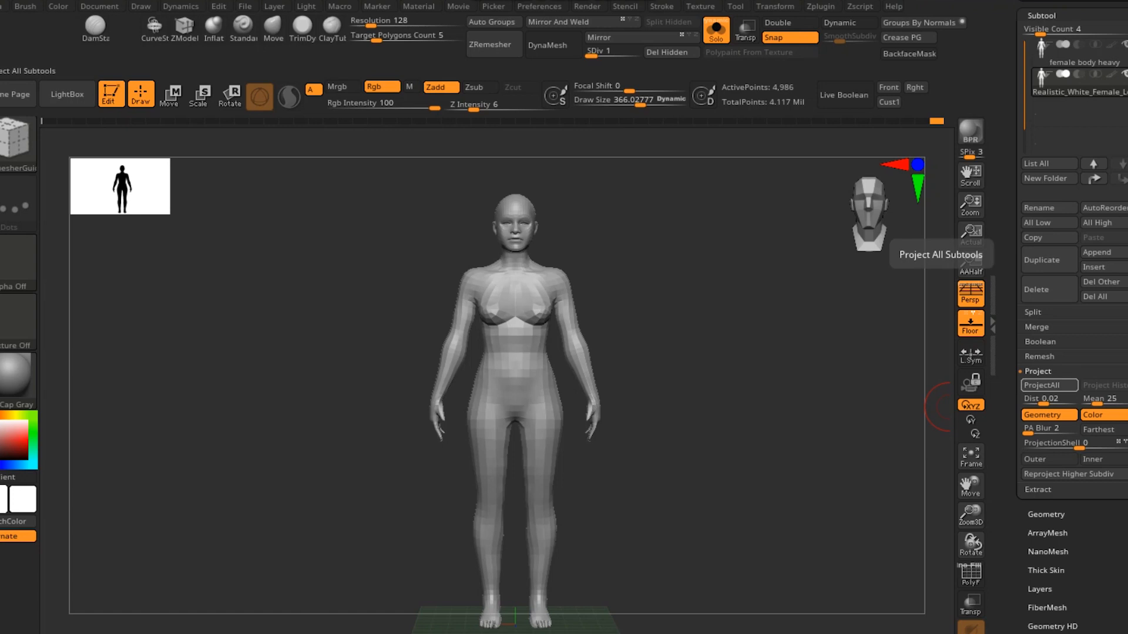
click(1049, 385)
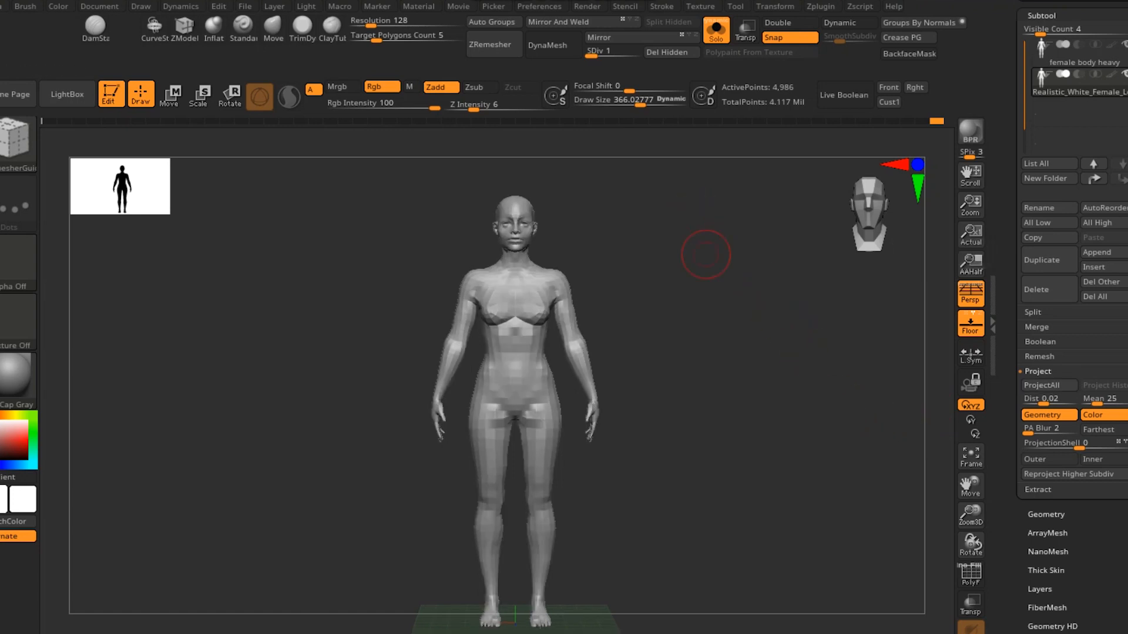
Project the heavy body's detail onto the low-poly body at subdivision level 2, and again at level 3.
drag(689, 247, 713, 265)
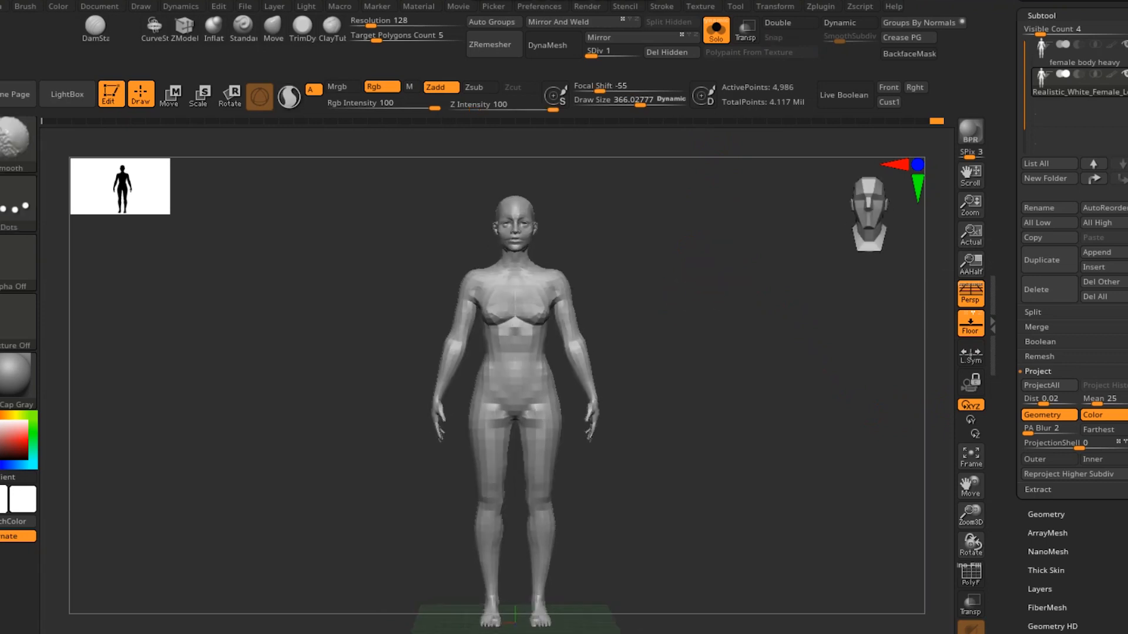
key(ctrl+d)
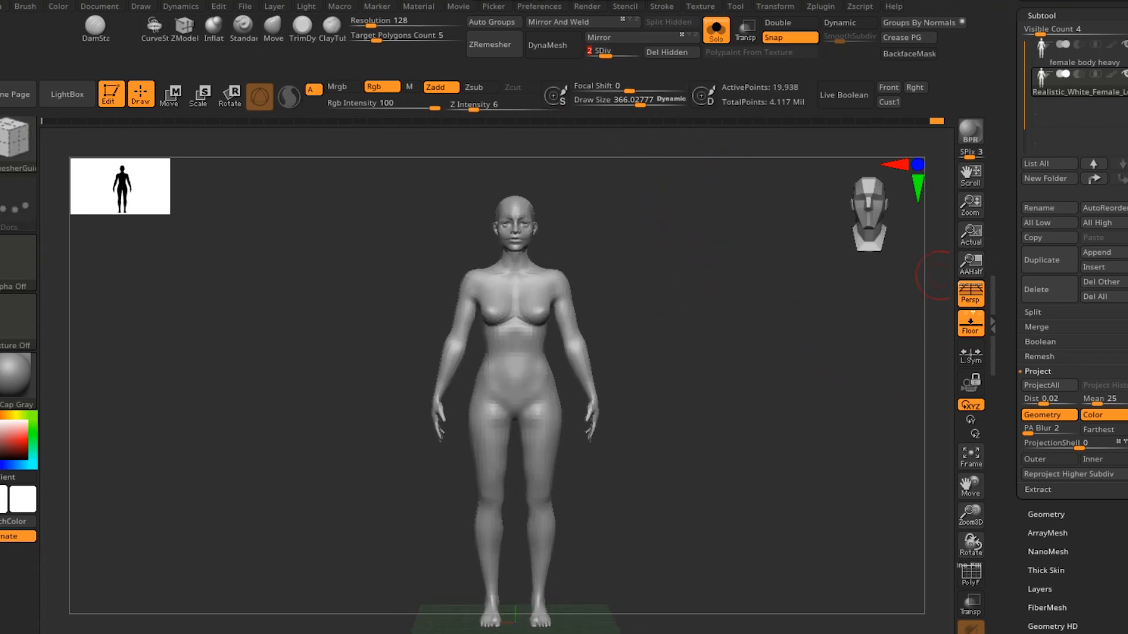
click(1049, 384)
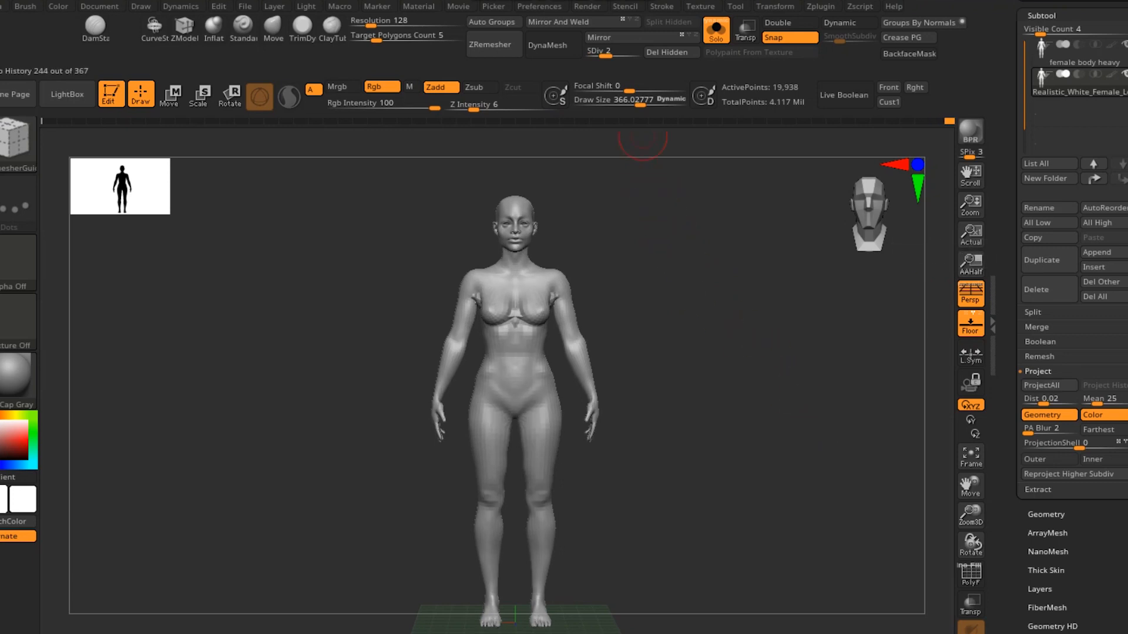
key(ctrl+d)
click(1049, 385)
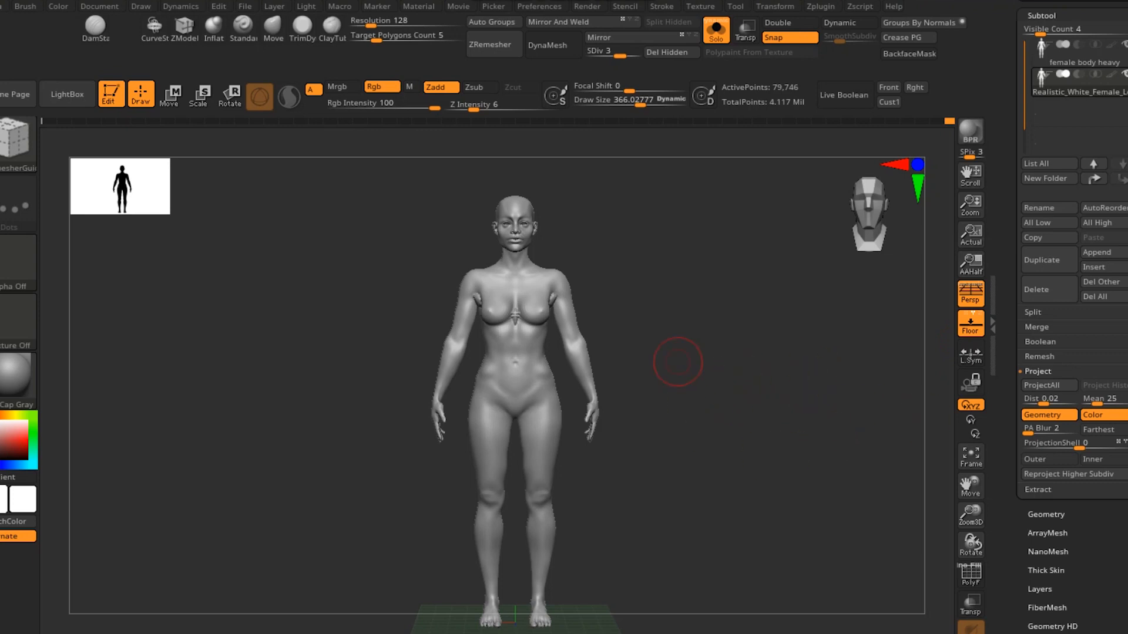
Set PA Blur to 9 and run ProjectAll on the body at subdivision level 4.
text(12)
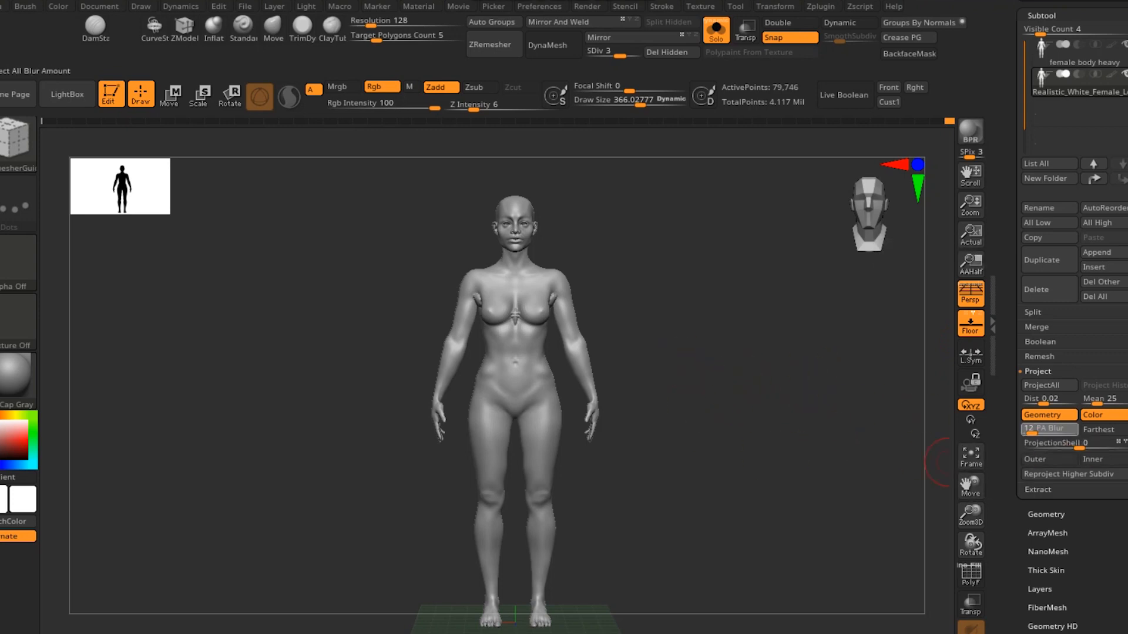
key(BackSpace)
key(BackSpace)
text(9)
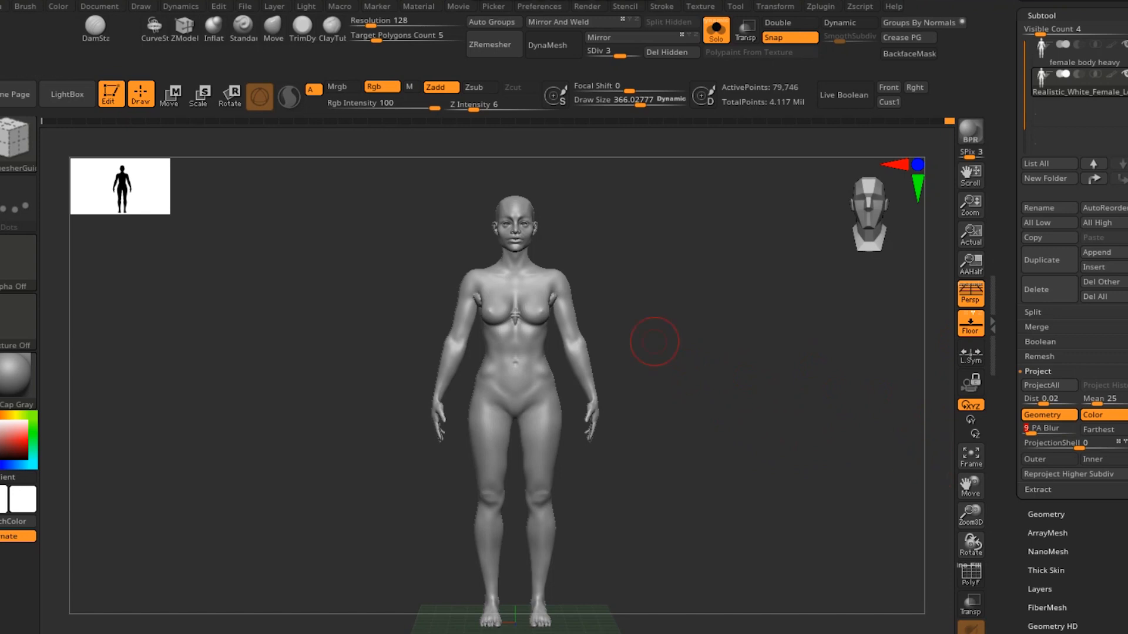
click(635, 53)
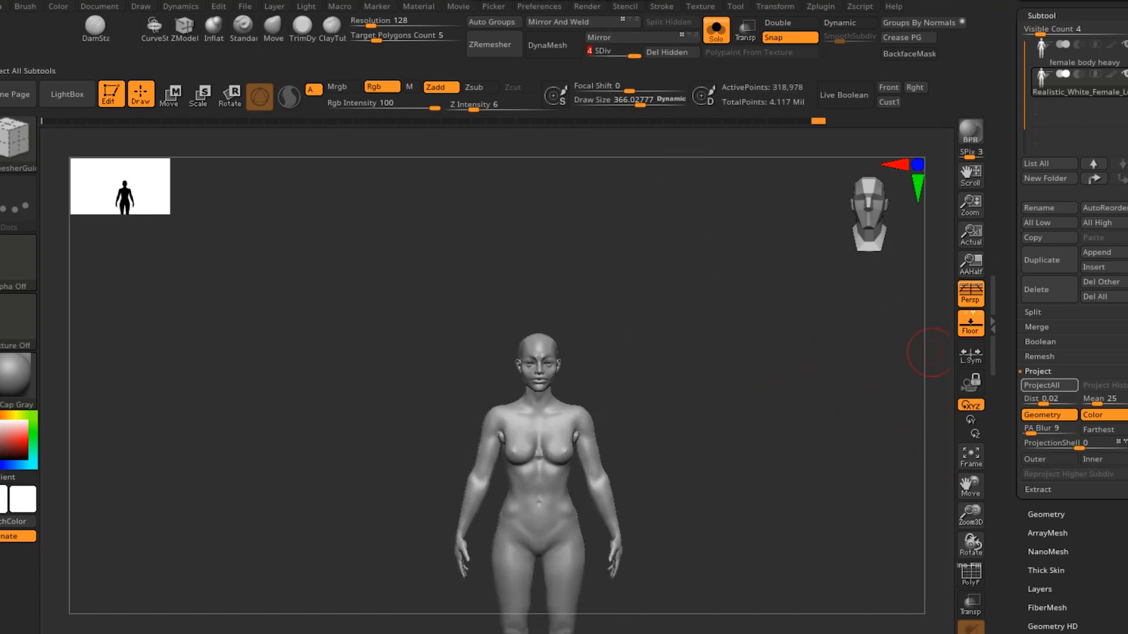
click(1042, 385)
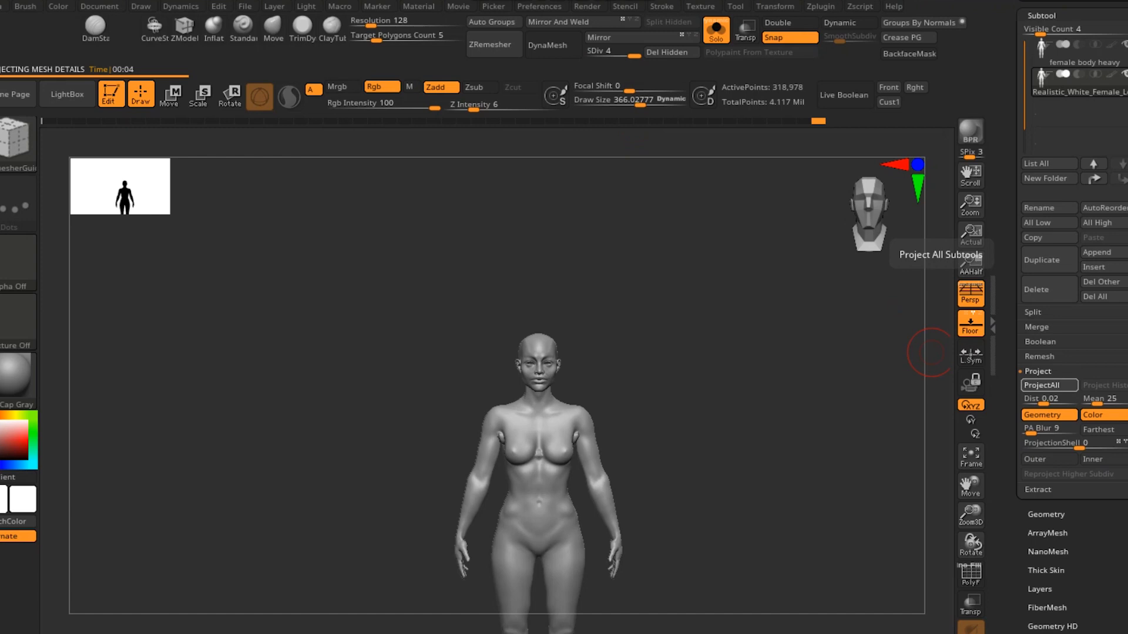
Inspect the projected body from the back, side and front for projection errors, including the armpits and chest.
mouse_move(669, 507)
mouse_down()
mouse_move(637, 345)
mouse_move(881, 348)
mouse_up()
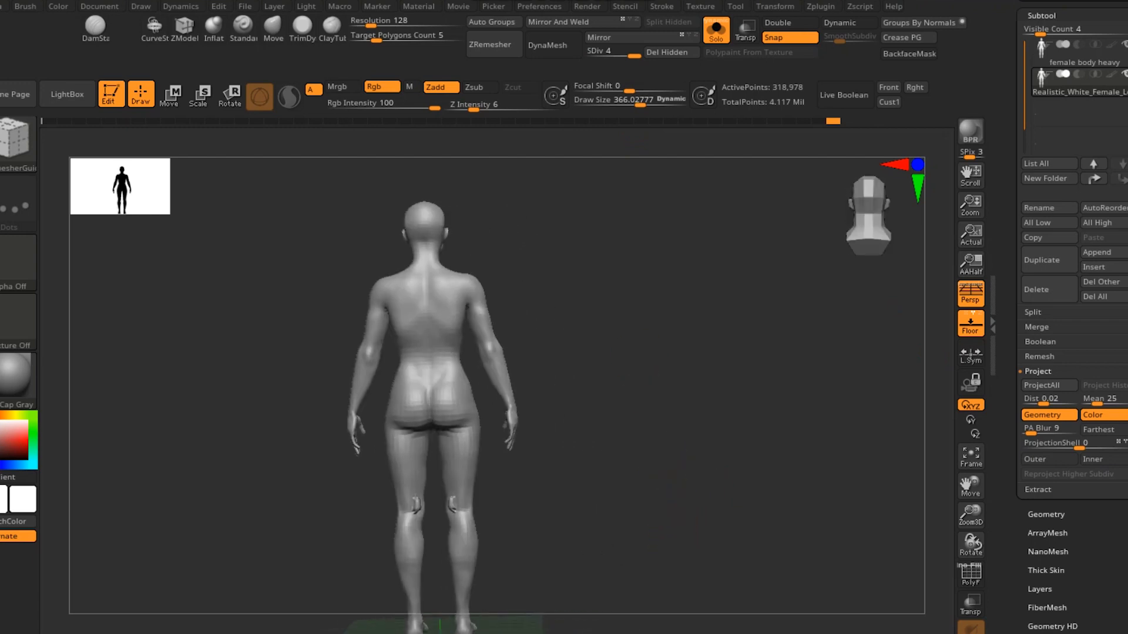
drag(688, 394, 823, 394)
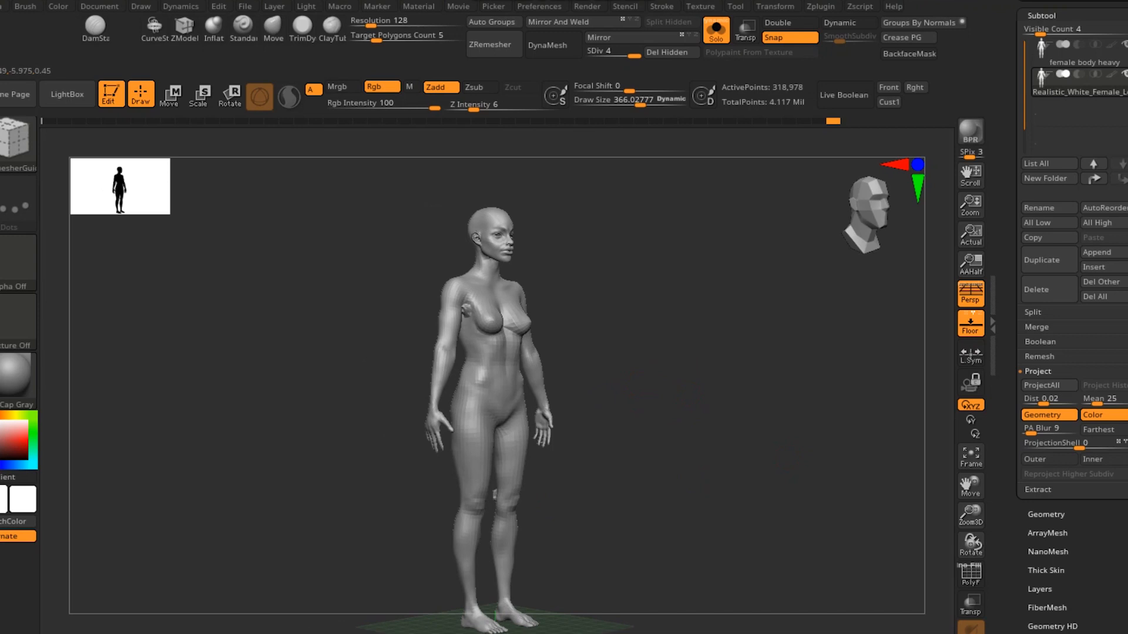
drag(677, 378, 728, 422)
alt+drag(725, 282, 659, 336)
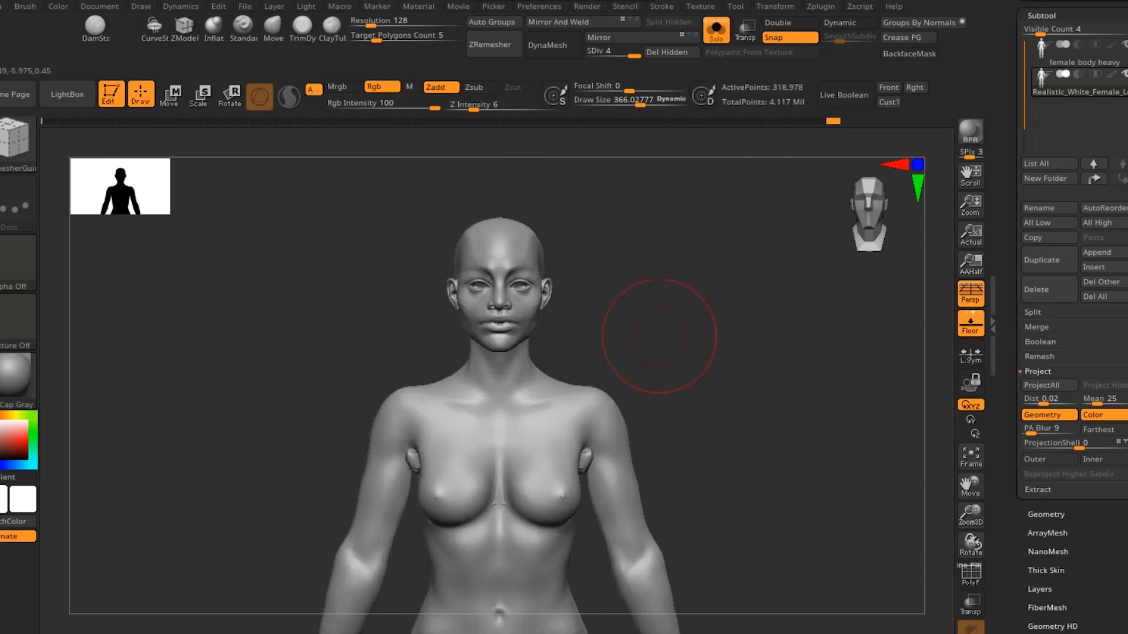
alt+drag(685, 426, 700, 321)
mouse_move(747, 274)
alt+mouse_down()
mouse_move(744, 380)
mouse_move(676, 357)
alt+mouse_up()
Reduce the brush draw size to about 236 for working on the upper body.
key(s)
mouse_move(673, 265)
mouse_down()
mouse_move(776, 267)
mouse_move(726, 282)
mouse_up()
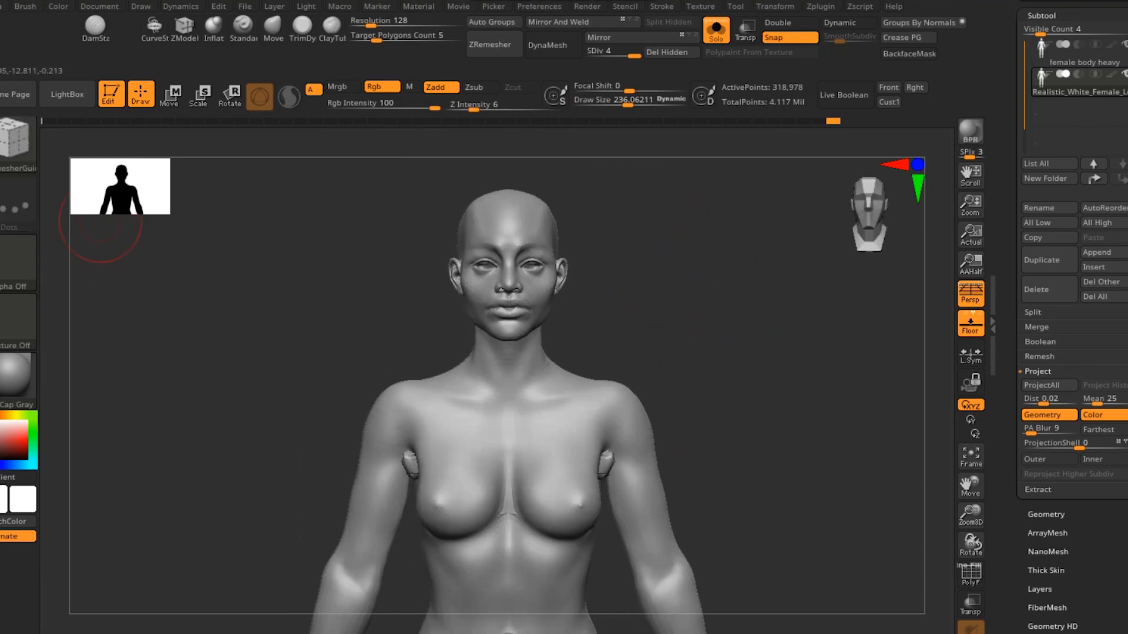
Restore both armpits to the stored morph target using the Morph brush at a draw size of about 163.
key(b)
click(739, 455)
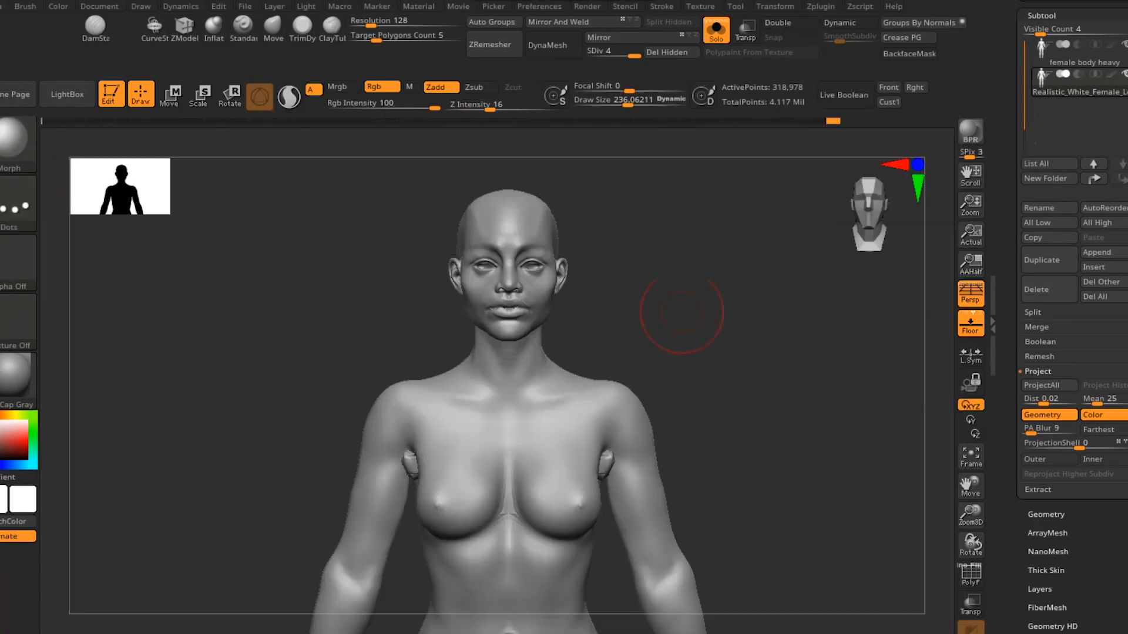
mouse_move(679, 286)
alt+mouse_down()
mouse_move(696, 124)
mouse_move(670, 191)
alt+mouse_up()
key(s)
drag(494, 376, 491, 377)
right_drag(632, 348, 561, 330)
mouse_move(612, 310)
mouse_down()
mouse_move(629, 327)
mouse_move(616, 362)
mouse_move(629, 353)
mouse_move(608, 373)
mouse_move(632, 329)
mouse_move(624, 360)
mouse_move(612, 353)
mouse_up()
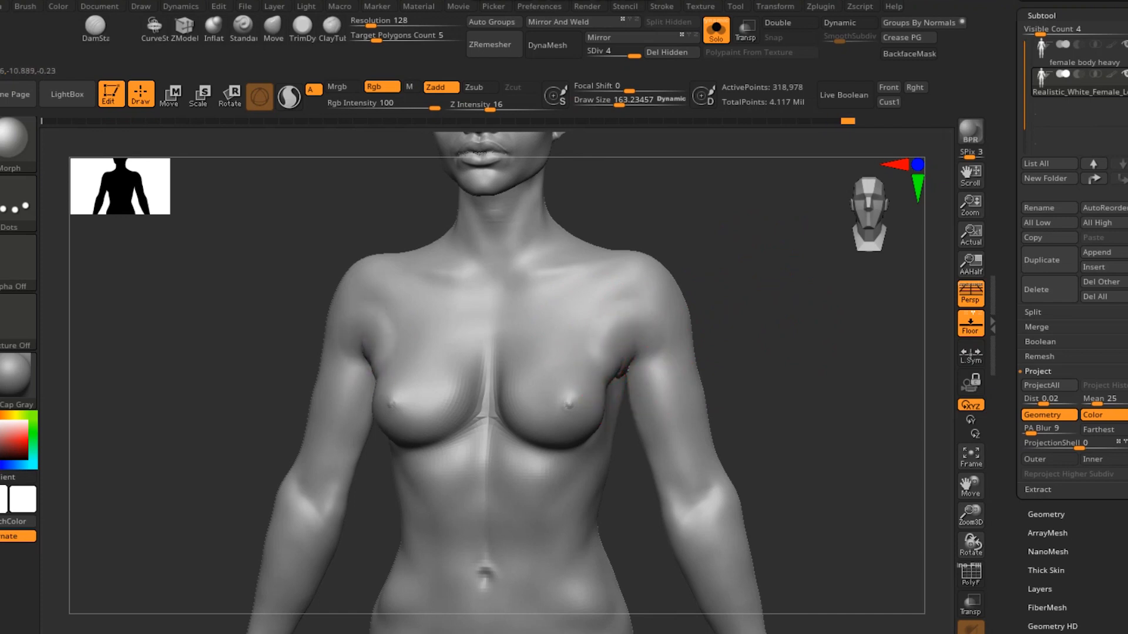
mouse_move(727, 331)
mouse_down()
mouse_move(667, 341)
mouse_move(755, 348)
mouse_move(760, 284)
mouse_up()
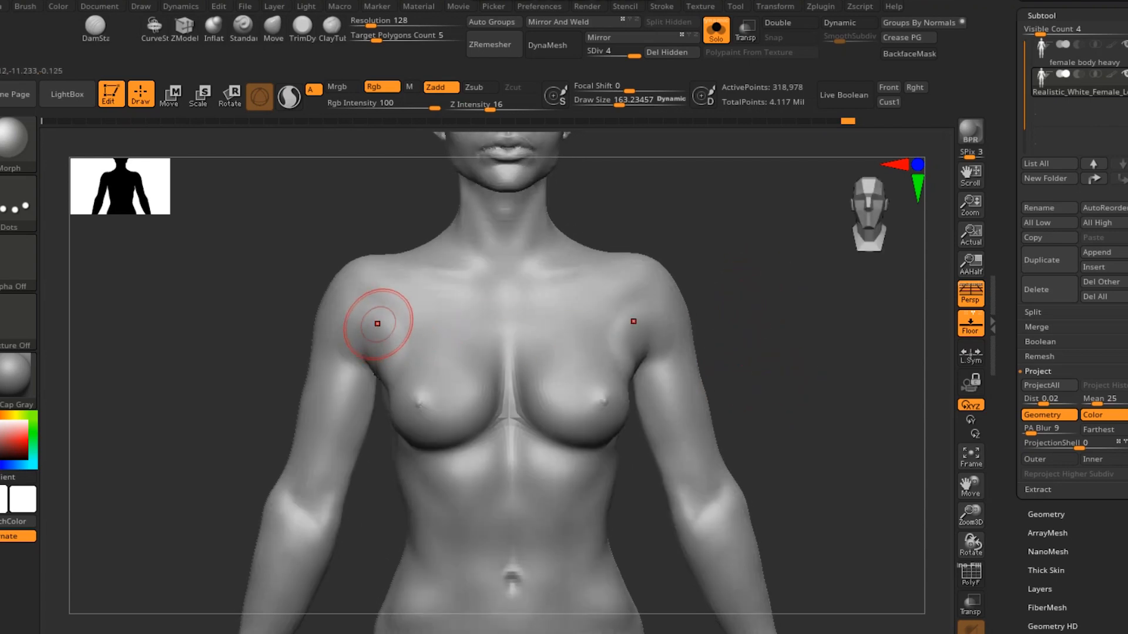
Clean up the projection errors along the lips with the Morph and Smooth brushes at a draw size of about 45.
alt+drag(746, 377, 686, 216)
alt+drag(768, 466, 775, 545)
alt+drag(617, 225, 652, 329)
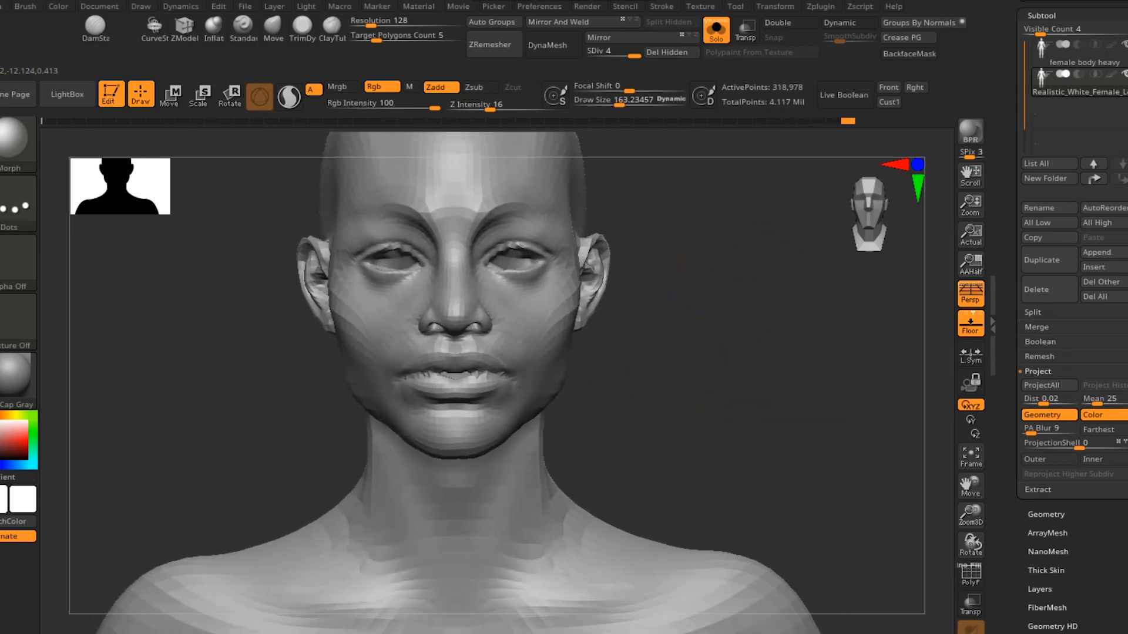
key(s)
drag(496, 330, 475, 331)
mouse_move(678, 342)
alt+mouse_down()
mouse_move(710, 348)
mouse_move(728, 327)
mouse_move(702, 383)
mouse_move(394, 356)
alt+mouse_up()
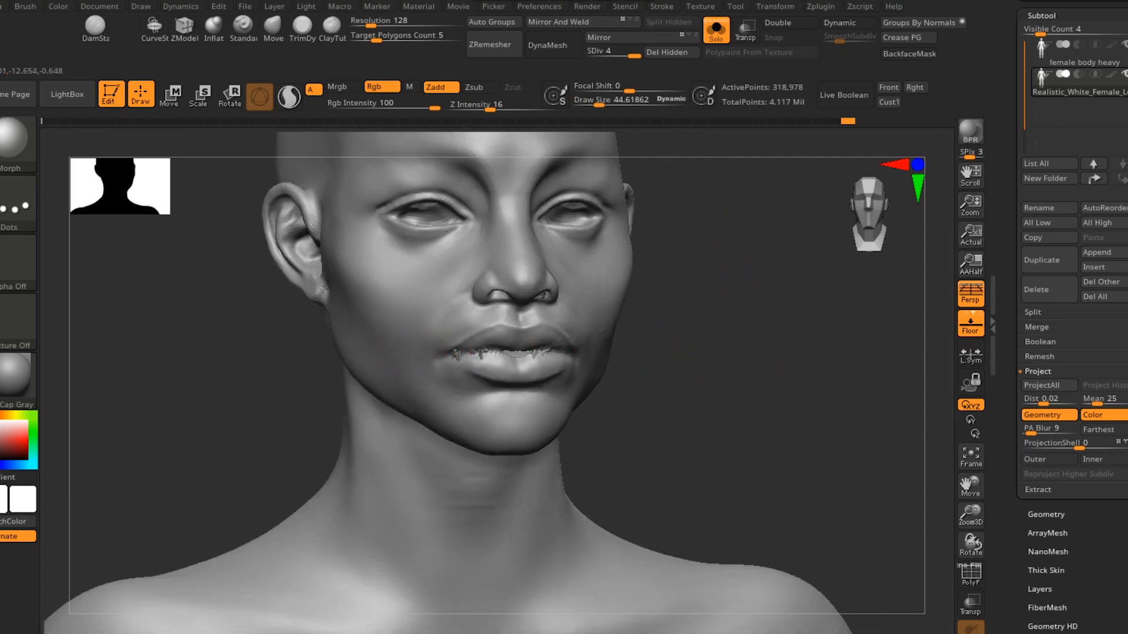
mouse_move(650, 373)
mouse_down()
mouse_move(716, 371)
mouse_move(654, 357)
mouse_up()
mouse_move(732, 350)
alt+mouse_down()
mouse_move(714, 381)
mouse_move(784, 399)
mouse_move(730, 360)
mouse_move(728, 344)
alt+mouse_up()
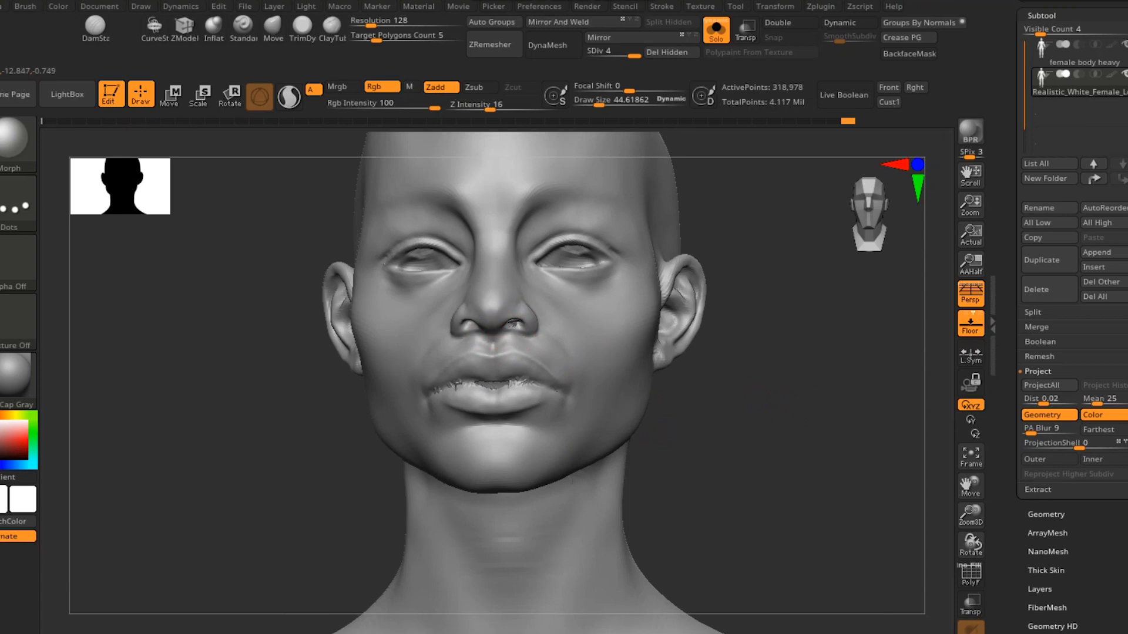
drag(731, 353, 567, 335)
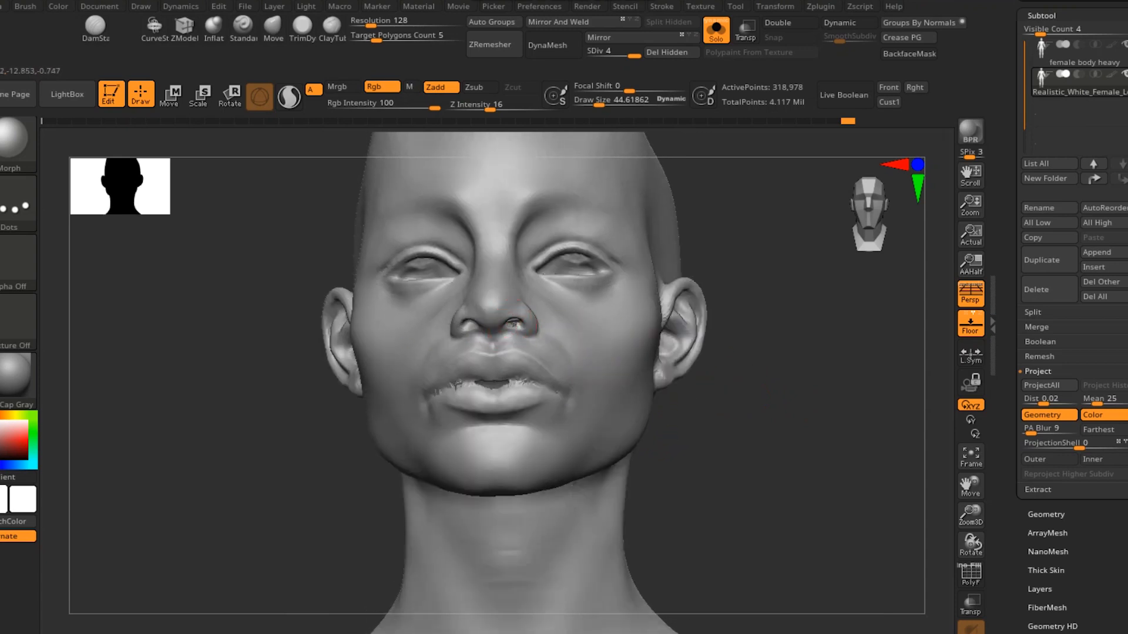
drag(756, 395, 763, 421)
shift+drag(501, 396, 511, 382)
Restore the centre of the mouth opening with the Morph brush at a draw size of about 10, and smooth it.
alt+drag(282, 353, 288, 382)
key(s)
drag(487, 387, 477, 389)
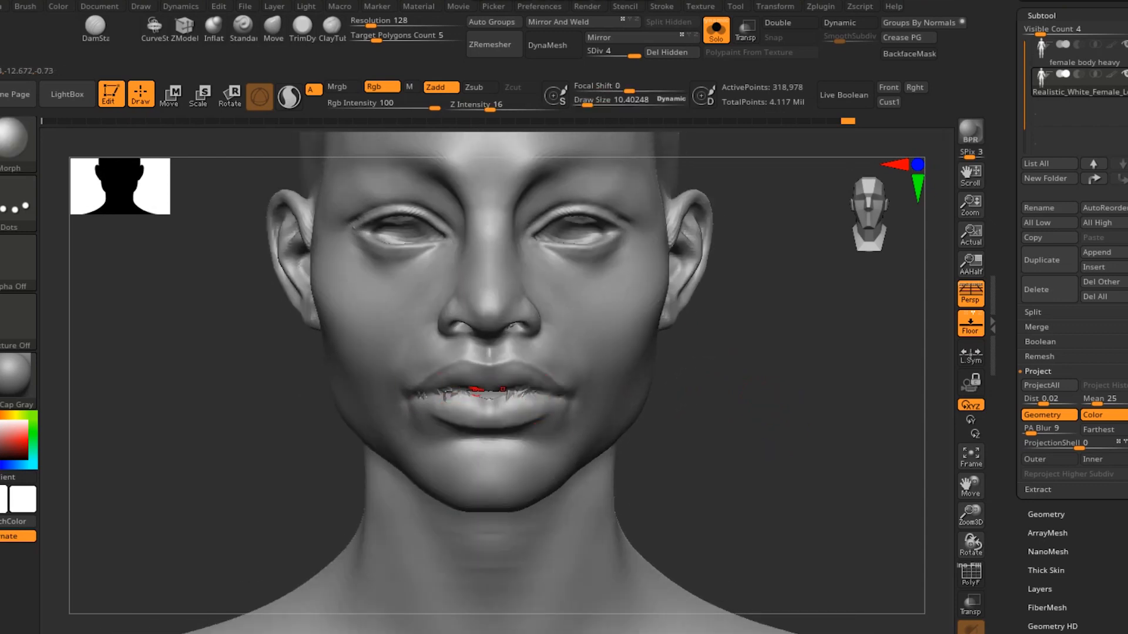
key(shift)
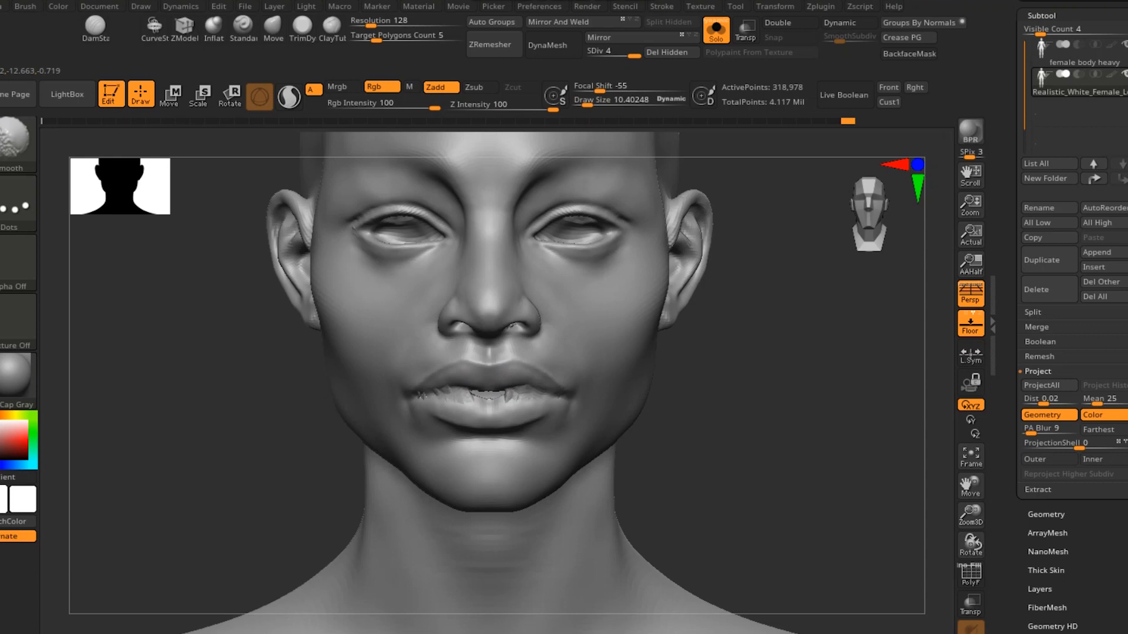
Smooth the lip line and mouth corners at a draw size of about 19, working from front and three-quarter views.
key(s)
drag(517, 402, 521, 402)
key(shift)
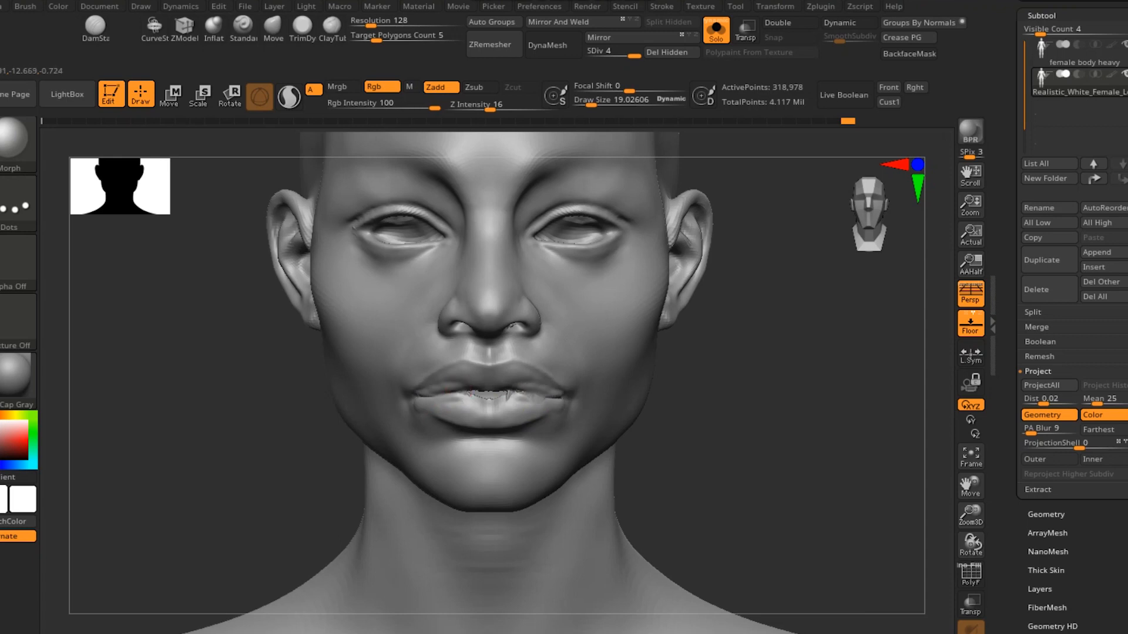
drag(694, 408, 764, 405)
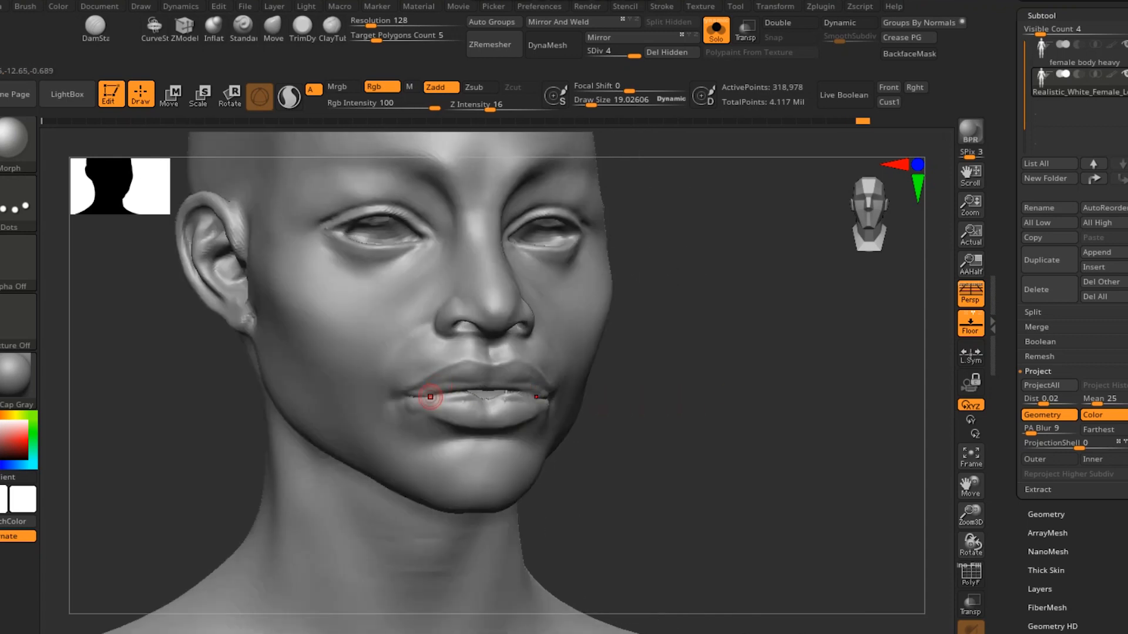
key(shift)
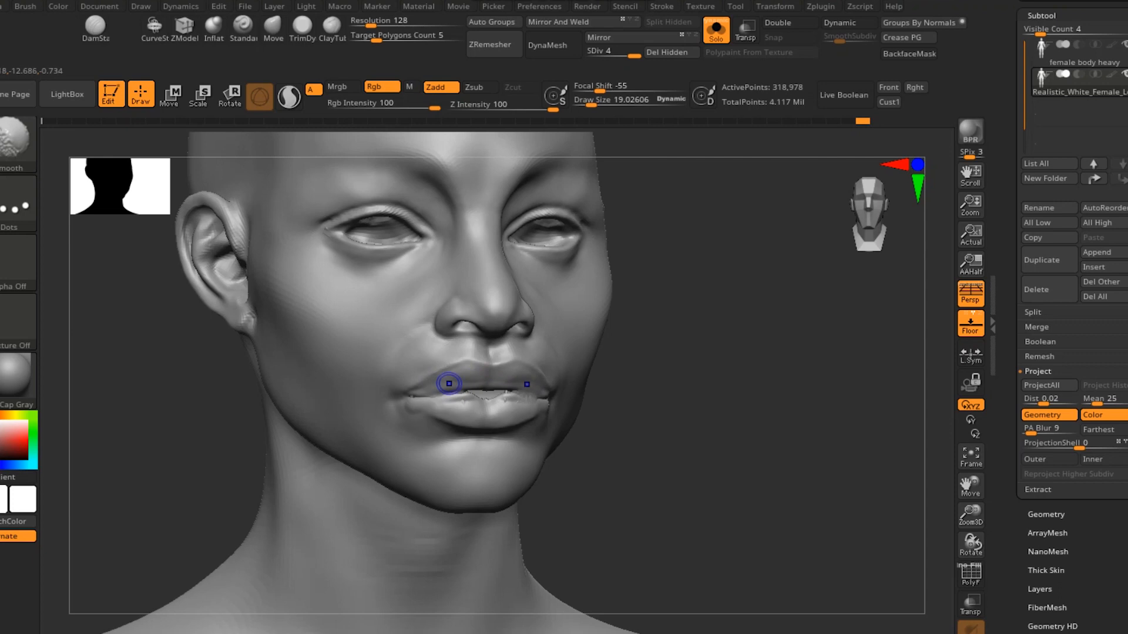
drag(644, 382, 708, 383)
key(shift)
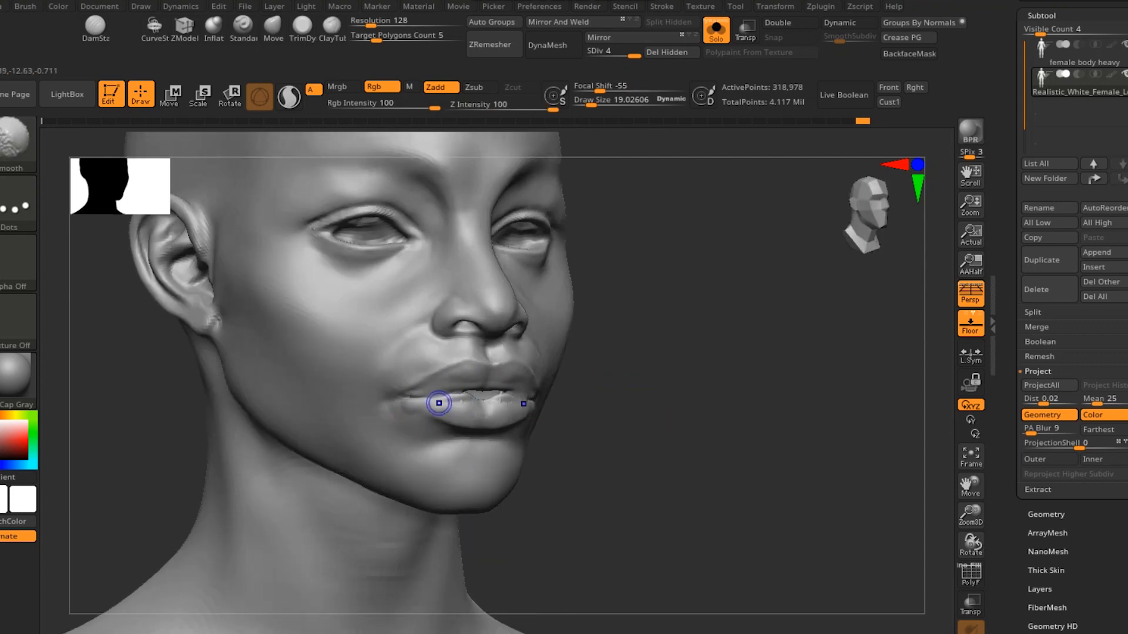
mouse_move(710, 421)
mouse_down()
mouse_move(862, 454)
mouse_move(365, 410)
mouse_up()
key(shift)
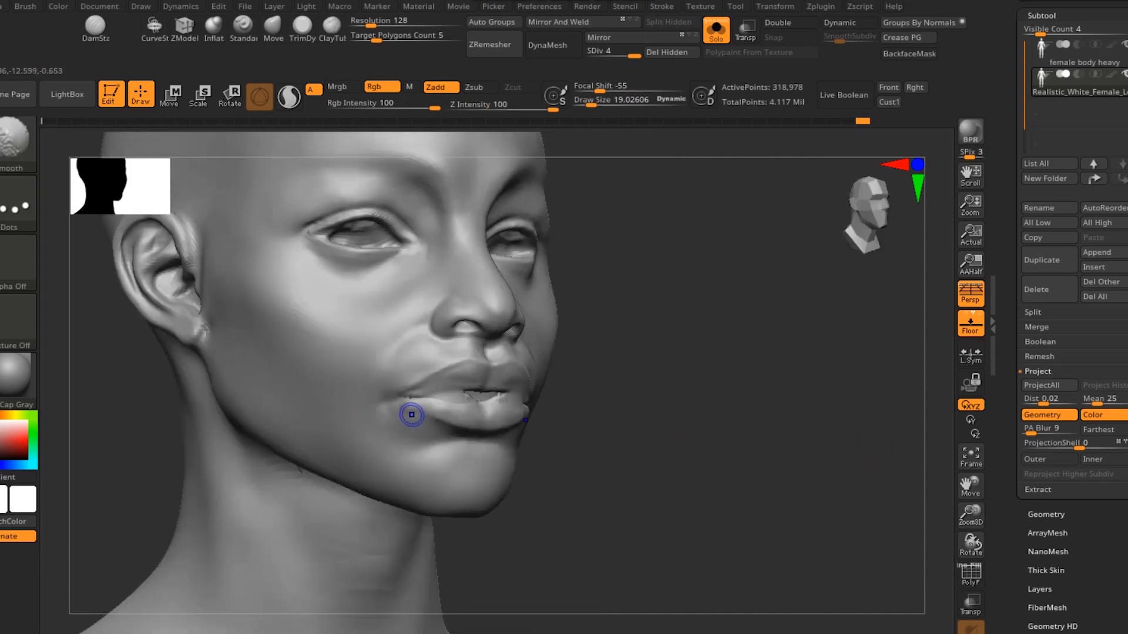
Display the body's wireframe at subdivision level 1 and examine the base topology of the upper body.
mouse_move(723, 446)
mouse_down()
mouse_move(746, 465)
mouse_move(642, 440)
mouse_move(680, 390)
mouse_move(626, 401)
mouse_move(654, 463)
mouse_move(650, 305)
mouse_move(651, 329)
mouse_move(696, 227)
mouse_up()
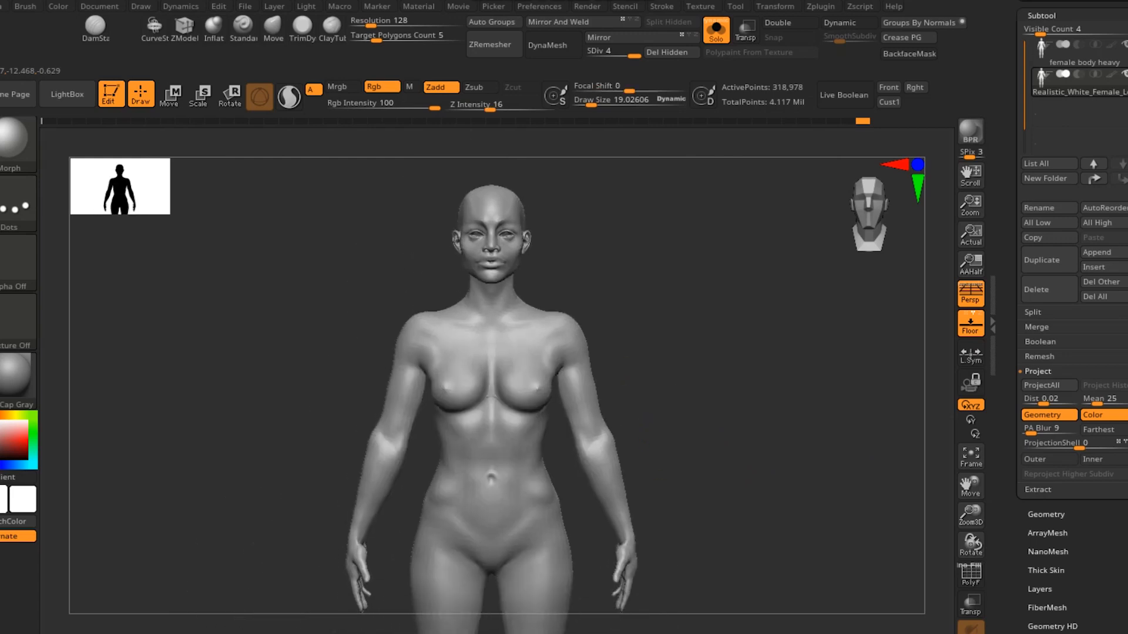
click(591, 53)
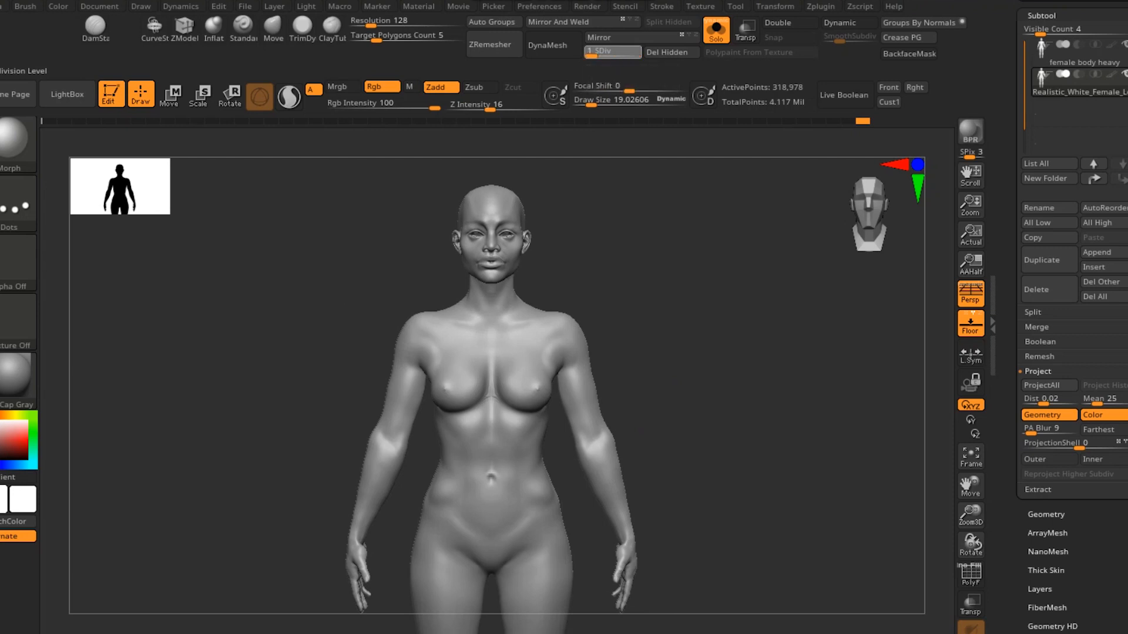
key(shift+f)
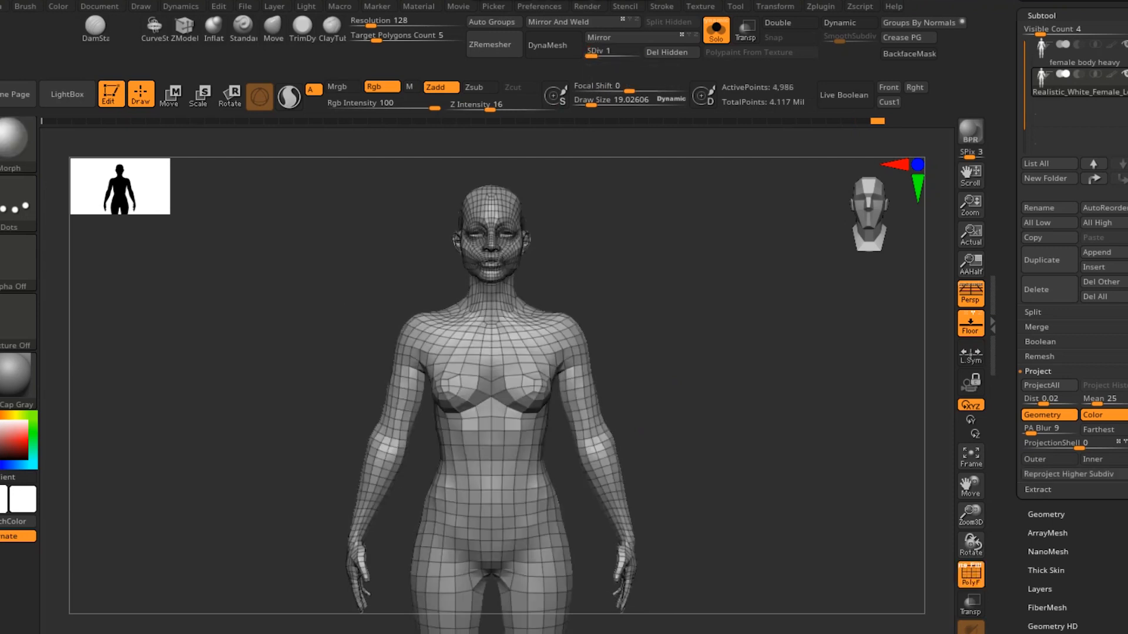
alt+drag(640, 430, 646, 487)
alt+drag(695, 332, 708, 376)
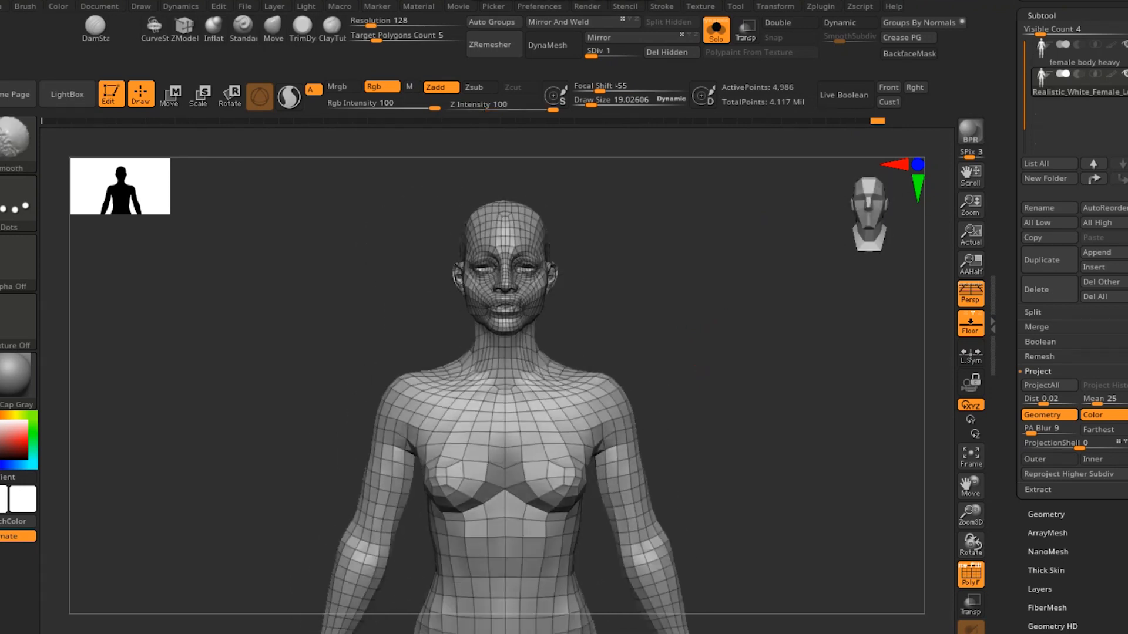
Raise the body through subdivision levels 2 and 3 to level 4 to compare the detail at each level.
click(604, 54)
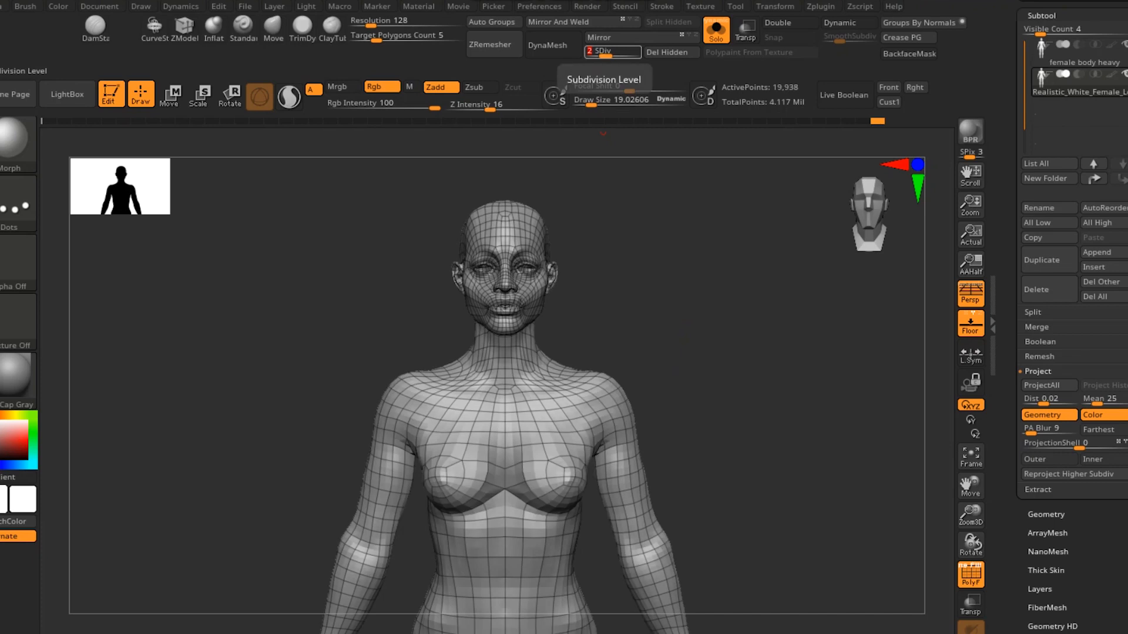
click(620, 54)
click(635, 54)
alt+drag(695, 389, 695, 335)
alt+drag(697, 405, 701, 347)
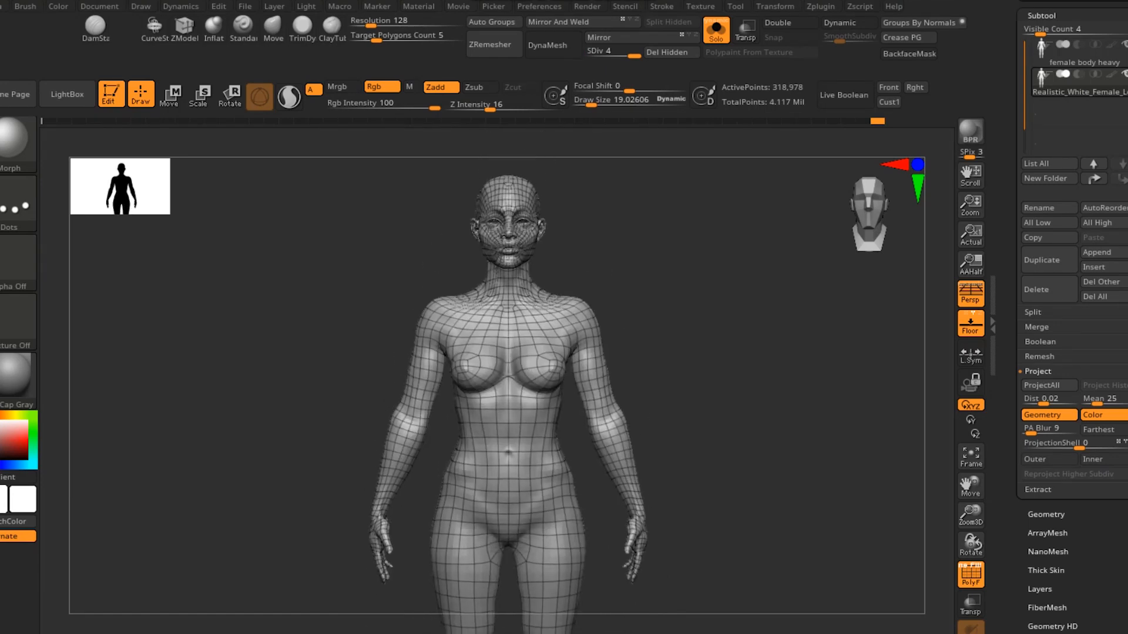
Hide the wireframe, compare the heavy body with the projected body, and end with the low-poly body isolated.
click(716, 31)
click(971, 574)
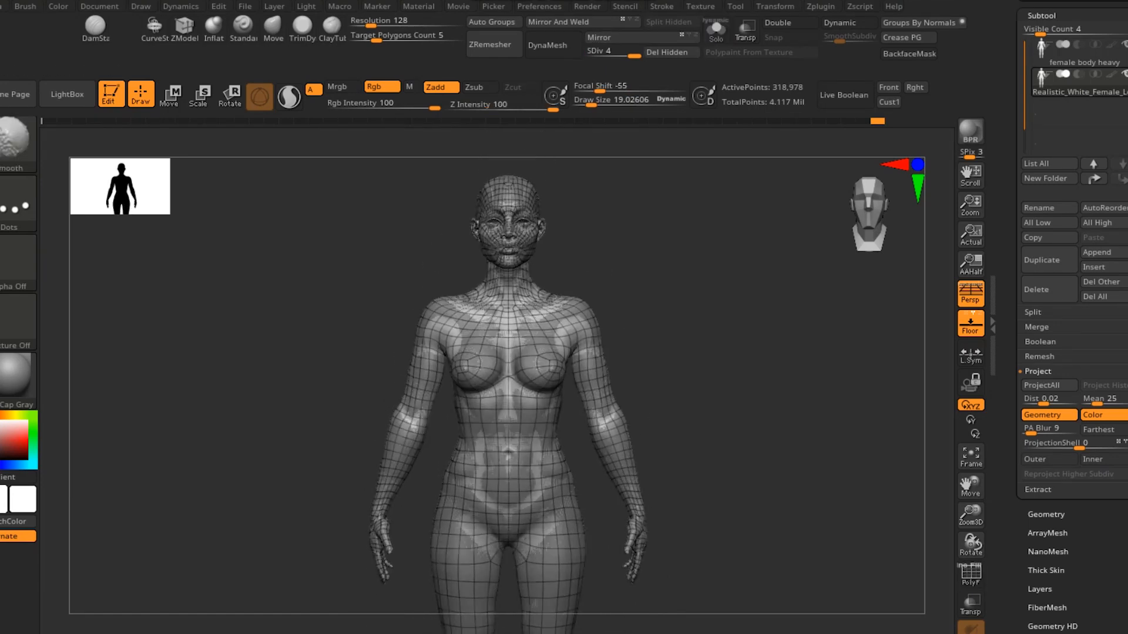
alt+drag(717, 347, 705, 409)
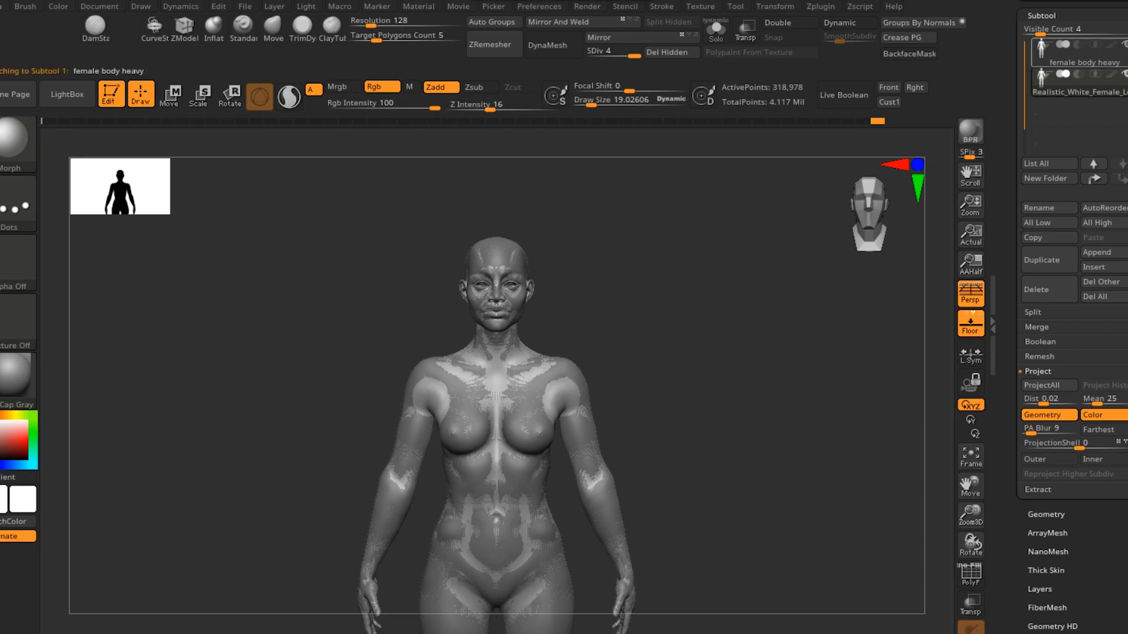
click(1084, 58)
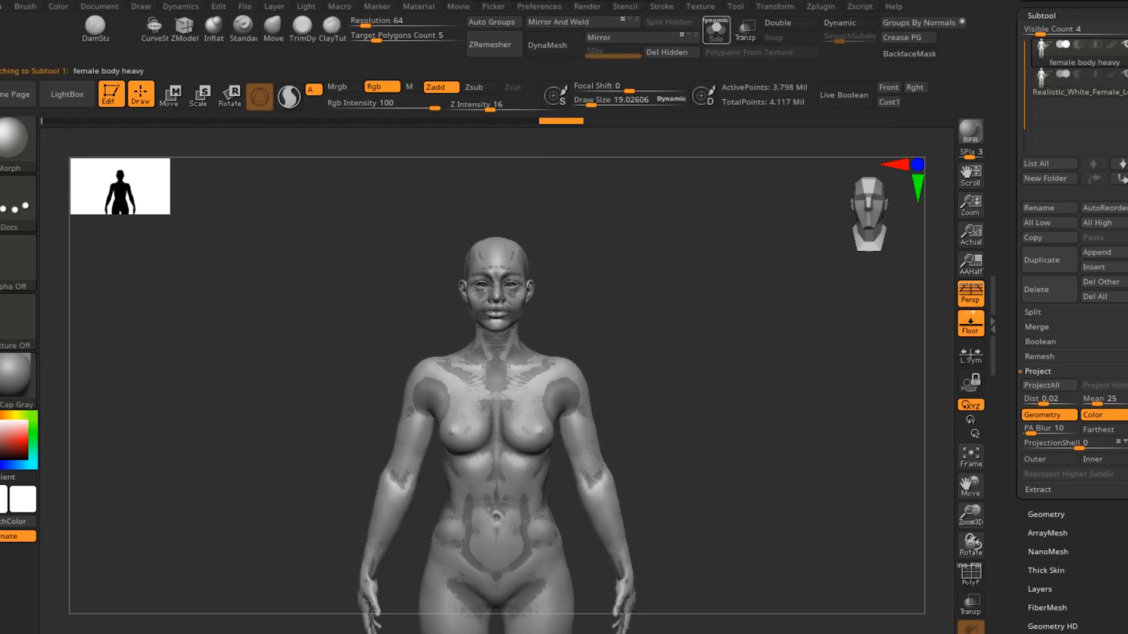
click(716, 30)
mouse_move(705, 247)
mouse_down()
mouse_move(746, 253)
mouse_move(713, 253)
mouse_up()
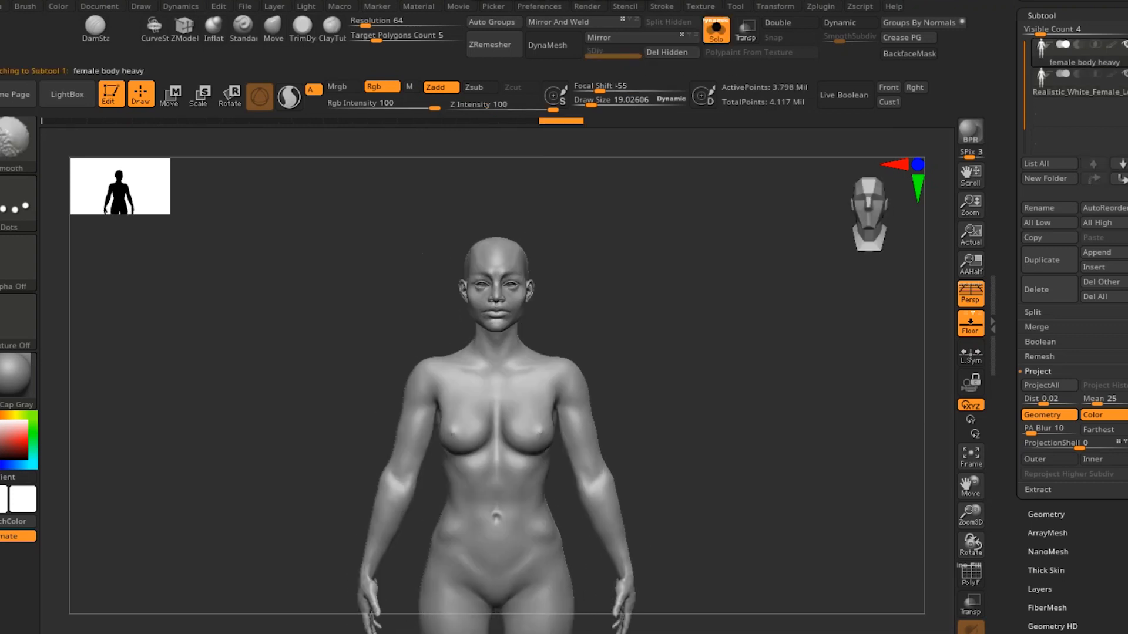
click(1083, 86)
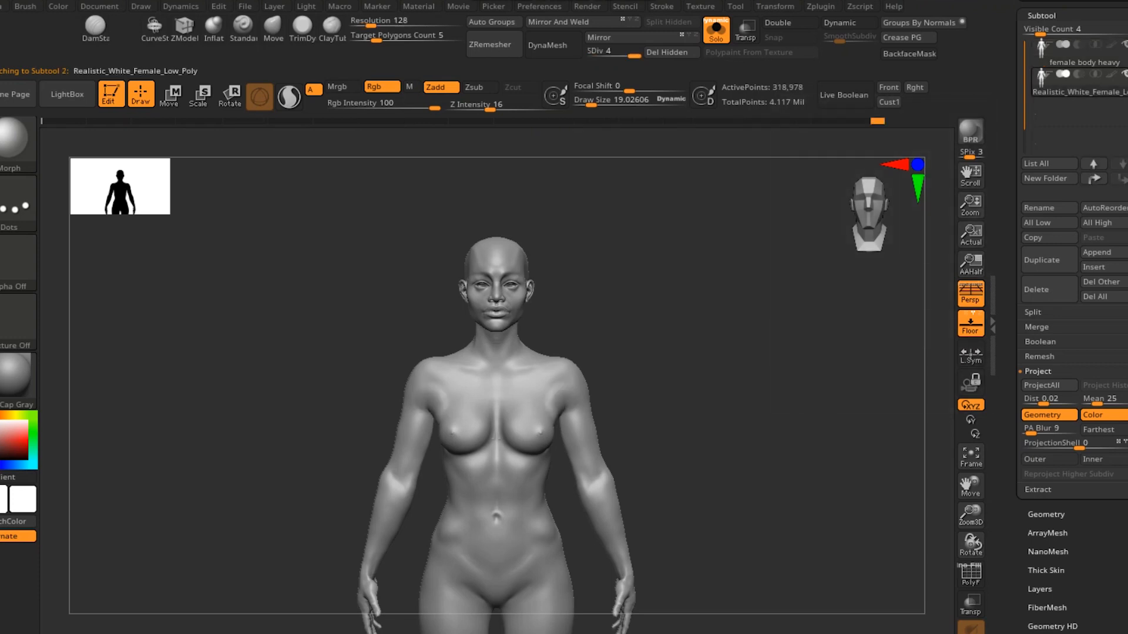
Set the Morph brush's draw size to about 140 and review the whole projected body from the front.
key(s)
drag(562, 412, 587, 403)
key(s)
click(607, 394)
mouse_move(725, 355)
mouse_down()
mouse_move(696, 360)
mouse_move(748, 386)
mouse_up()
key(shift)
alt+drag(763, 478, 757, 391)
mouse_move(693, 433)
mouse_down()
mouse_move(866, 432)
mouse_move(722, 411)
mouse_move(708, 388)
mouse_up()
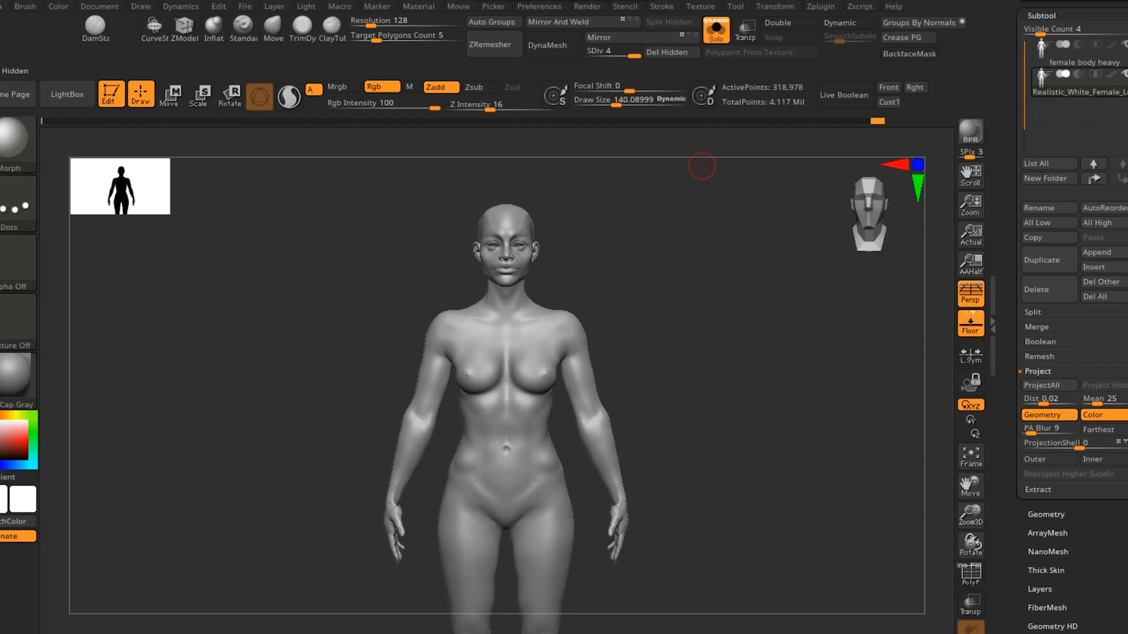
mouse_move(758, 547)
alt+mouse_down()
mouse_move(747, 479)
mouse_move(747, 498)
alt+mouse_up()
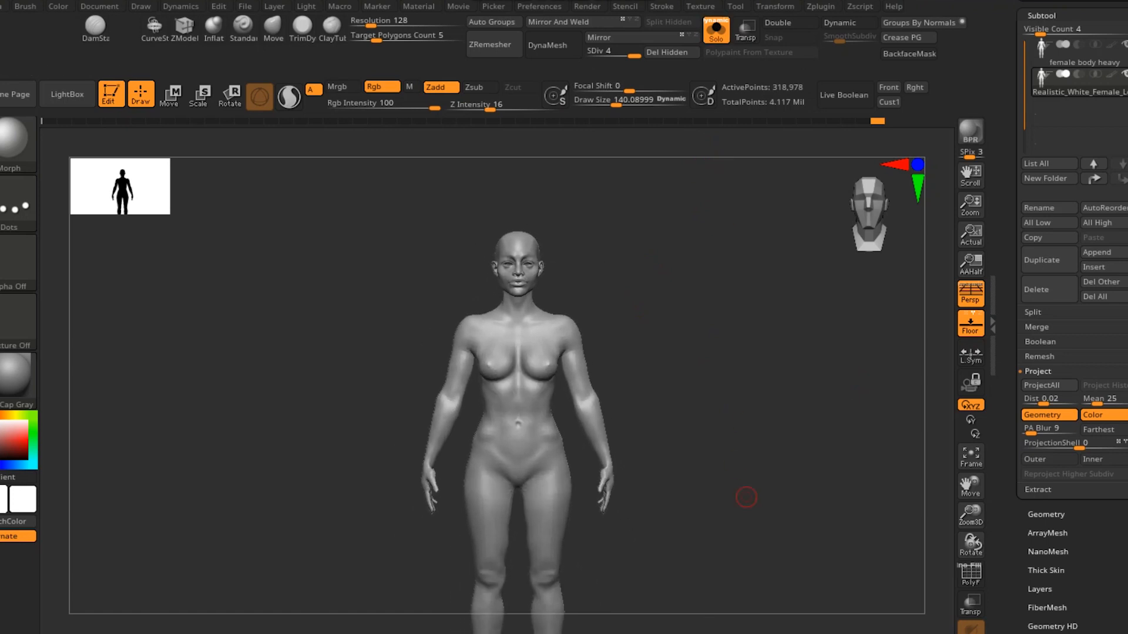
alt+drag(842, 550, 835, 501)
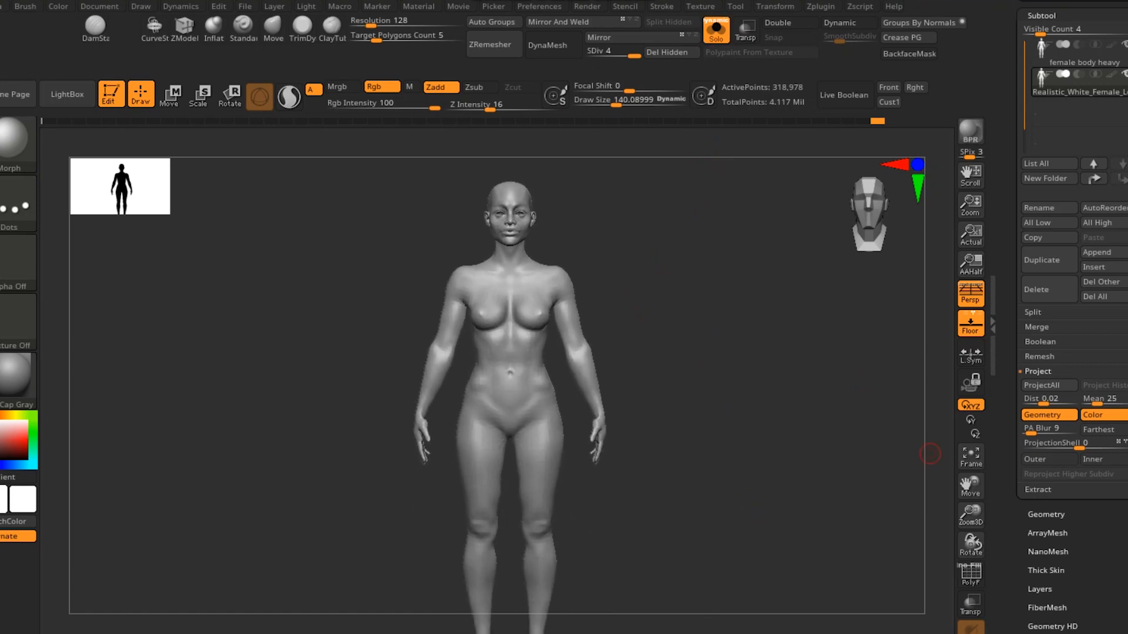
Select the CurveLathe brush from the brush library.
scroll(1072, 353, down, 6)
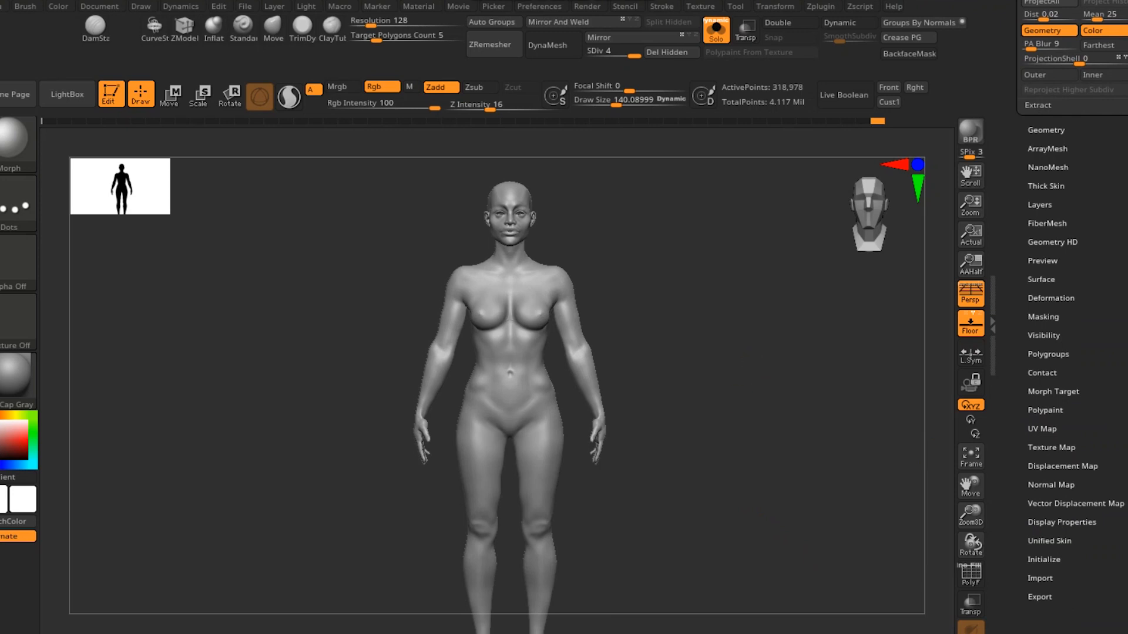
alt+drag(738, 397, 731, 393)
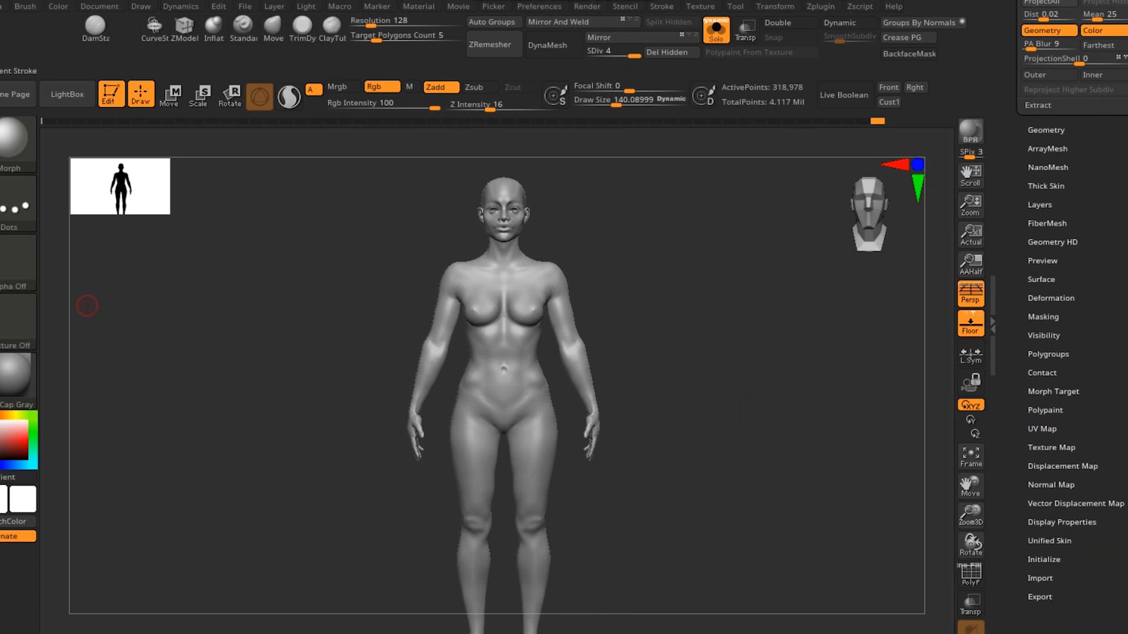
click(18, 140)
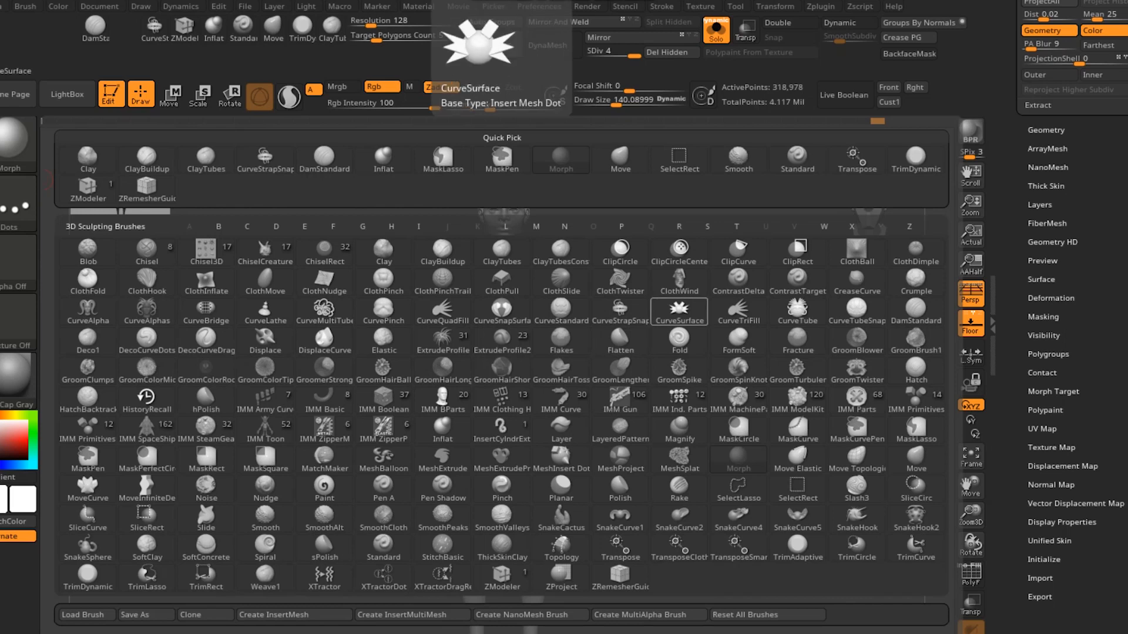
click(266, 312)
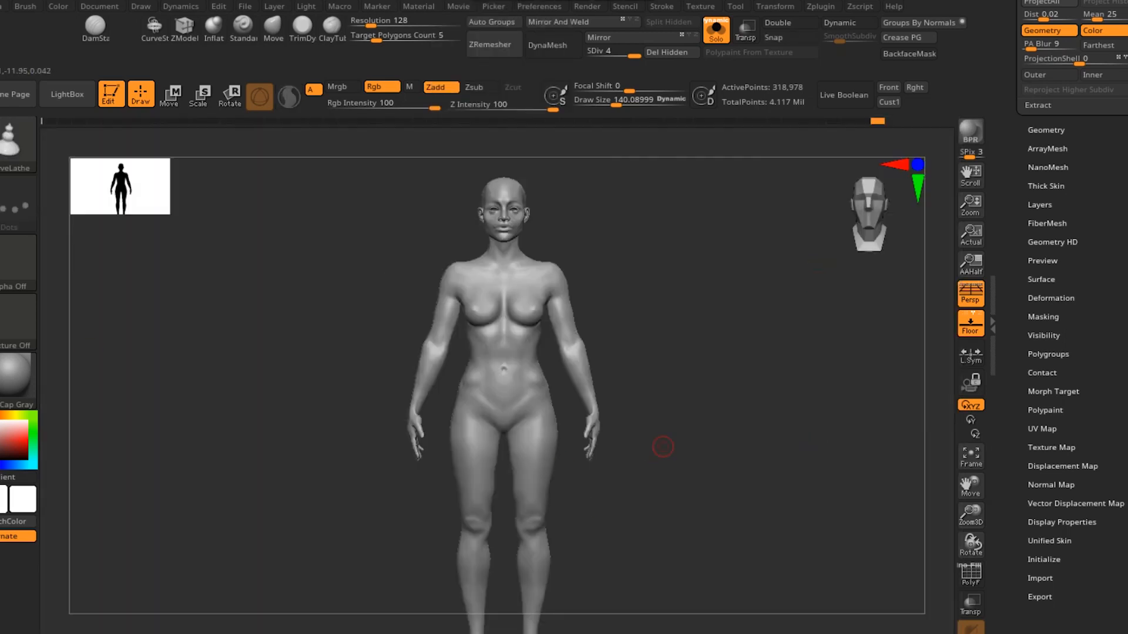
Insert a Cube3D as a new subtool, isolate it and frame it in the view.
click(1046, 130)
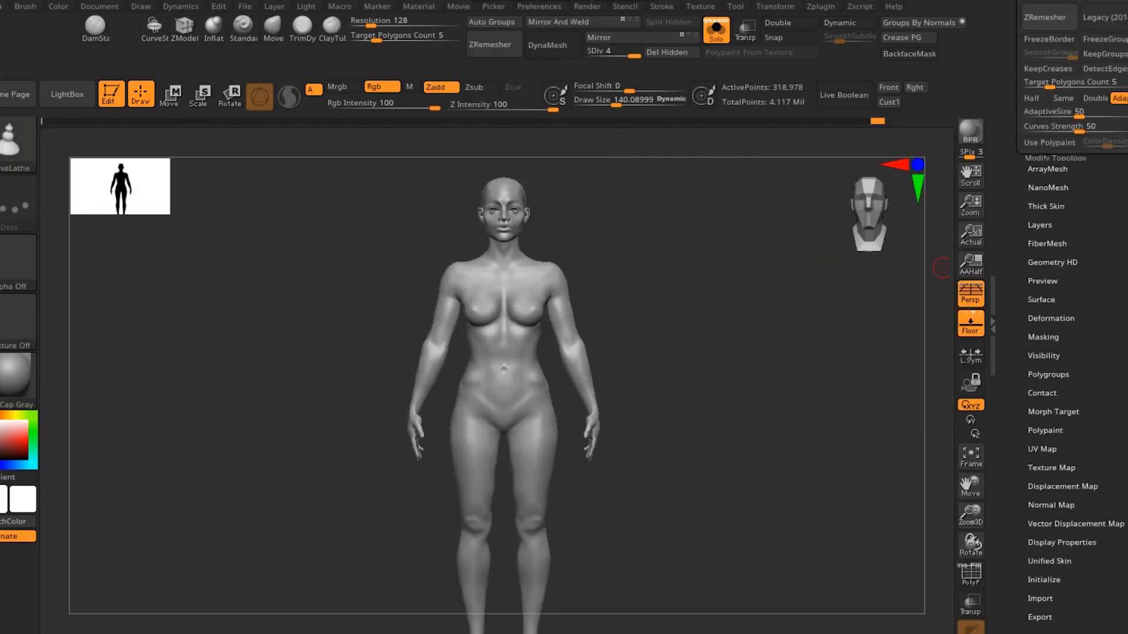
click(1042, 219)
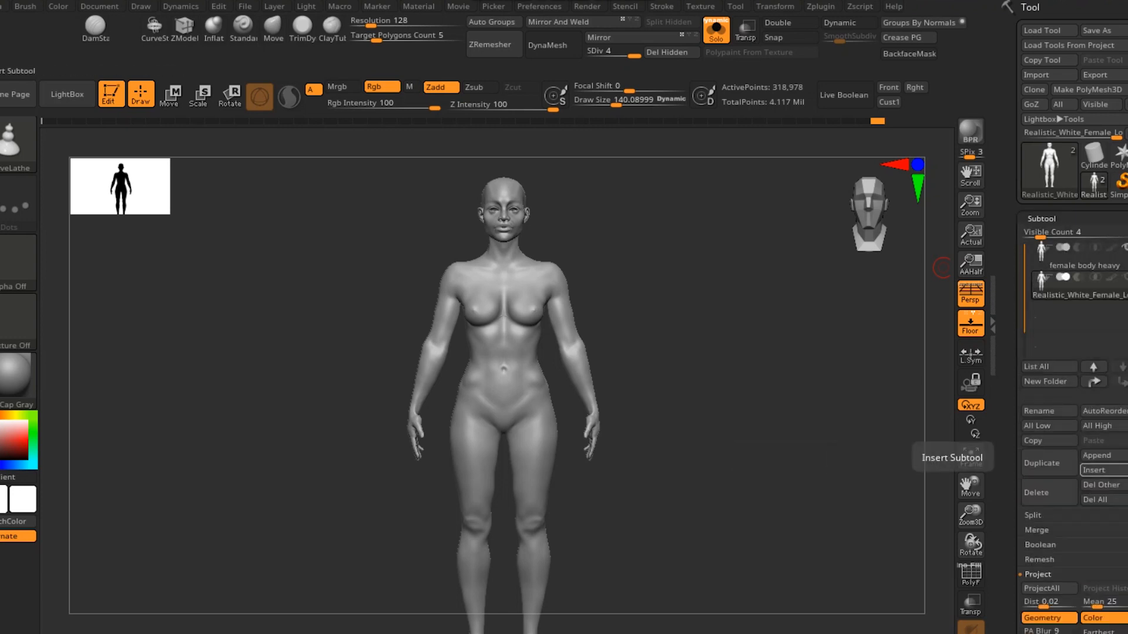
click(1101, 470)
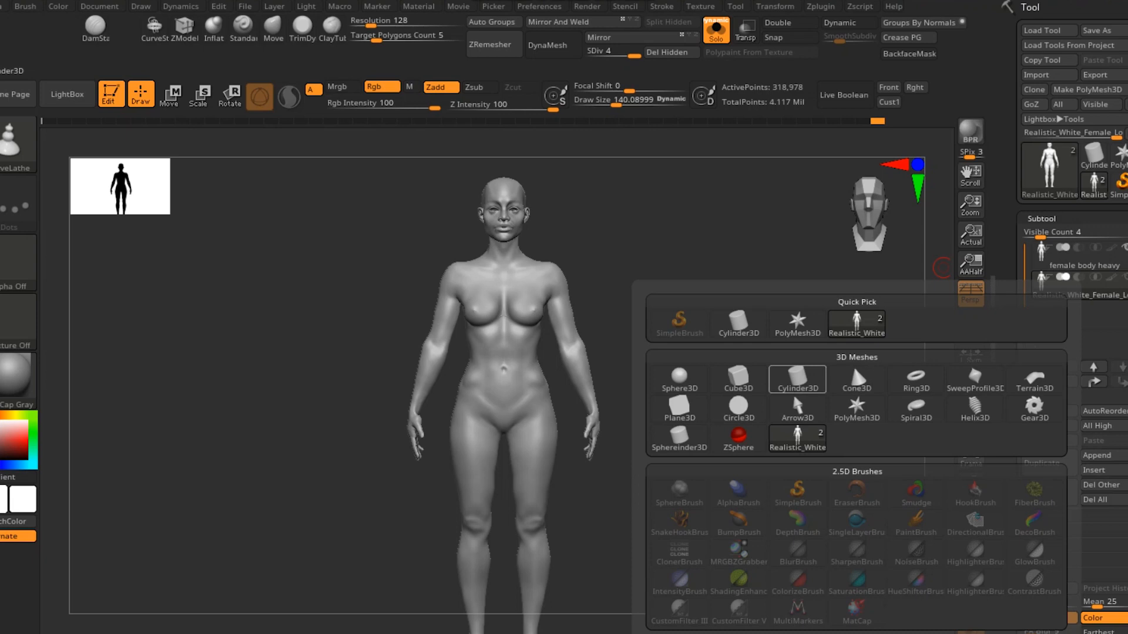
click(739, 379)
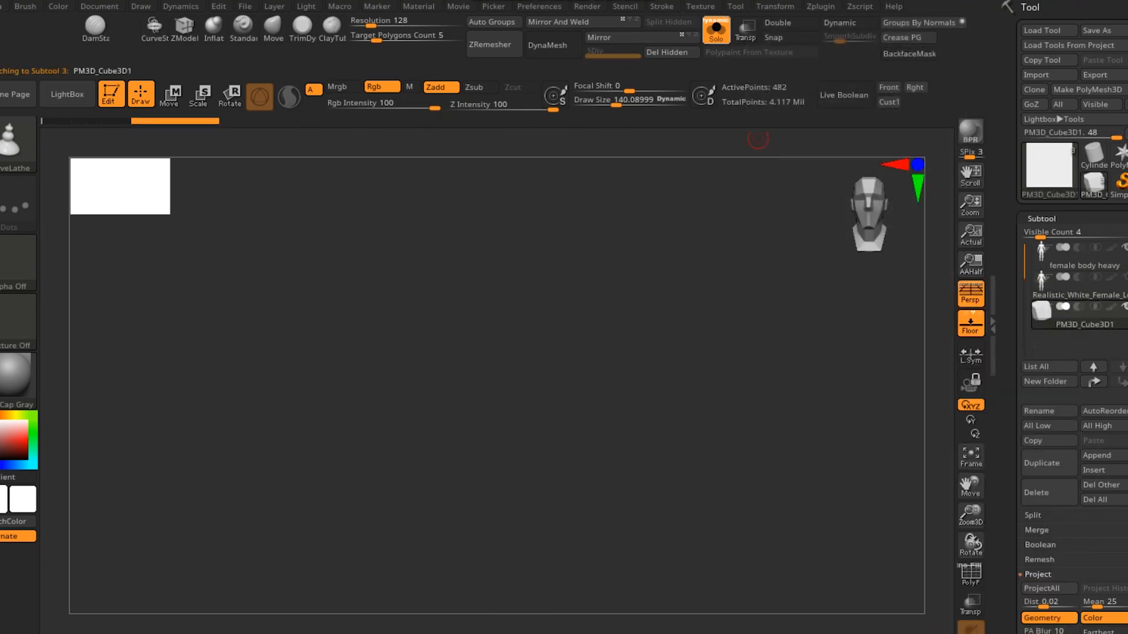
click(716, 29)
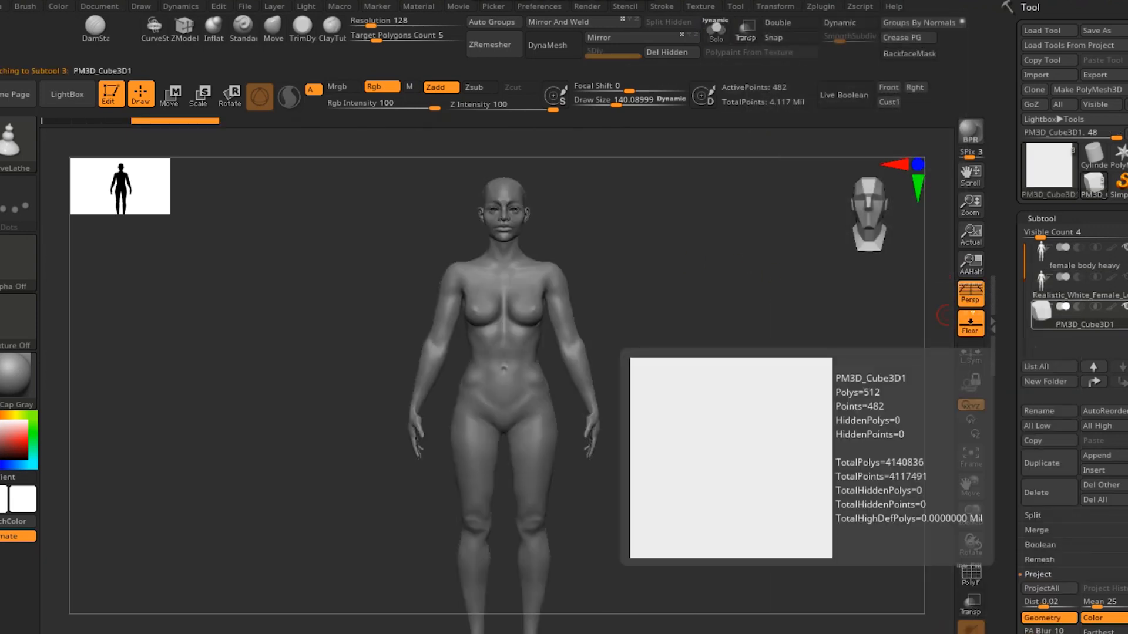
click(716, 30)
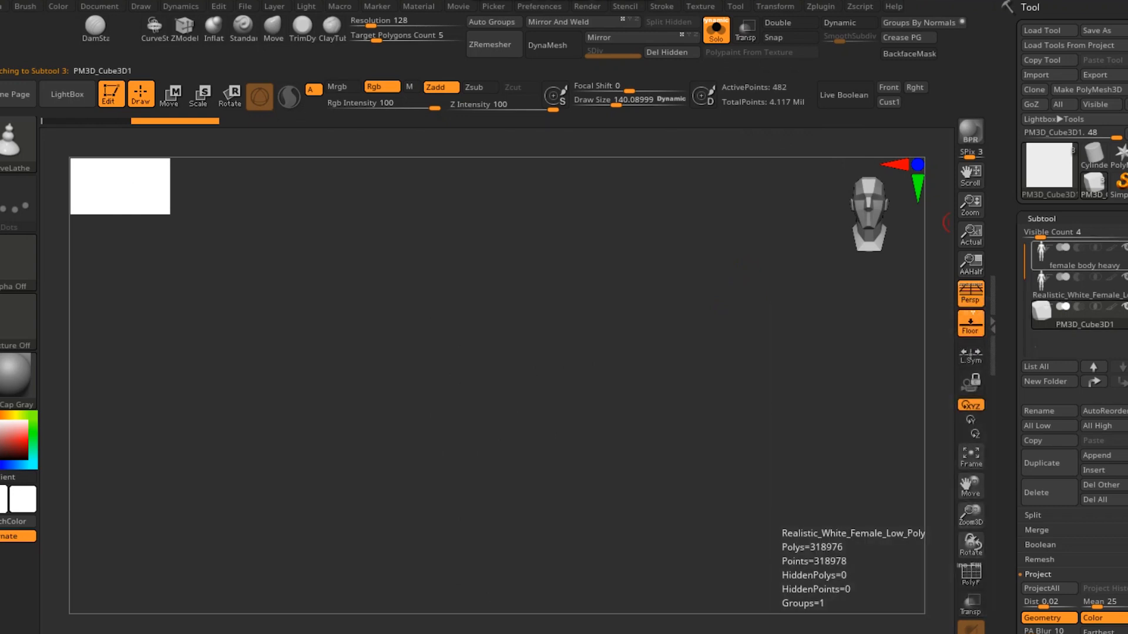
key(f)
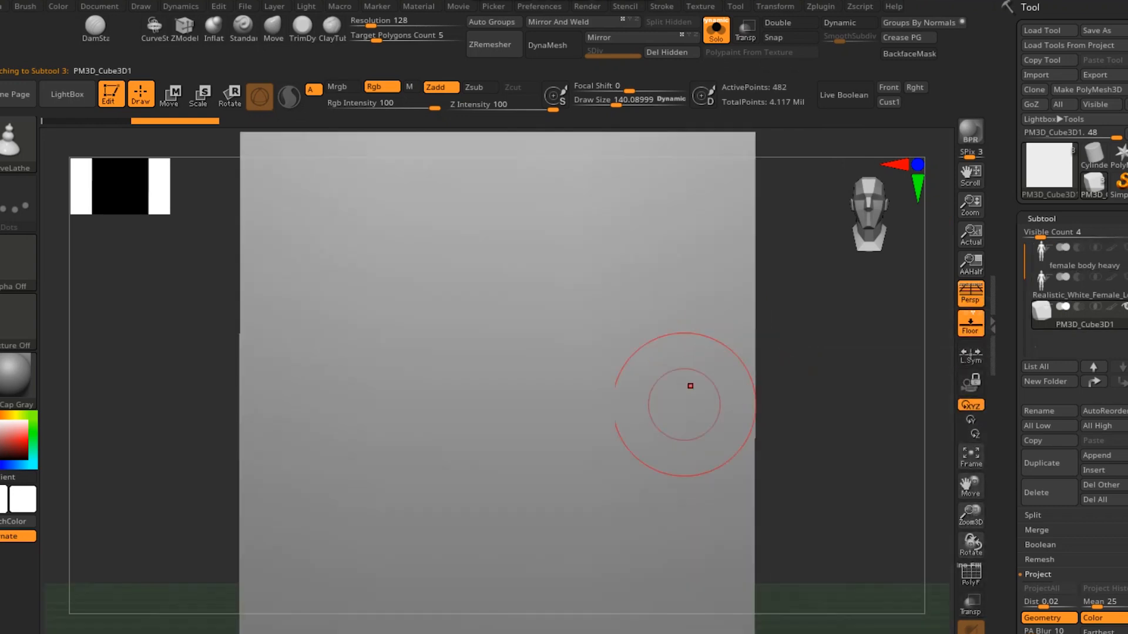
Scale the cube along its depth into a thin slab and view it squarely from the front.
alt+drag(783, 524, 699, 470)
click(170, 96)
right_drag(484, 275, 532, 376)
drag(481, 454, 505, 407)
key(ctrl+z)
right_drag(505, 408, 495, 311)
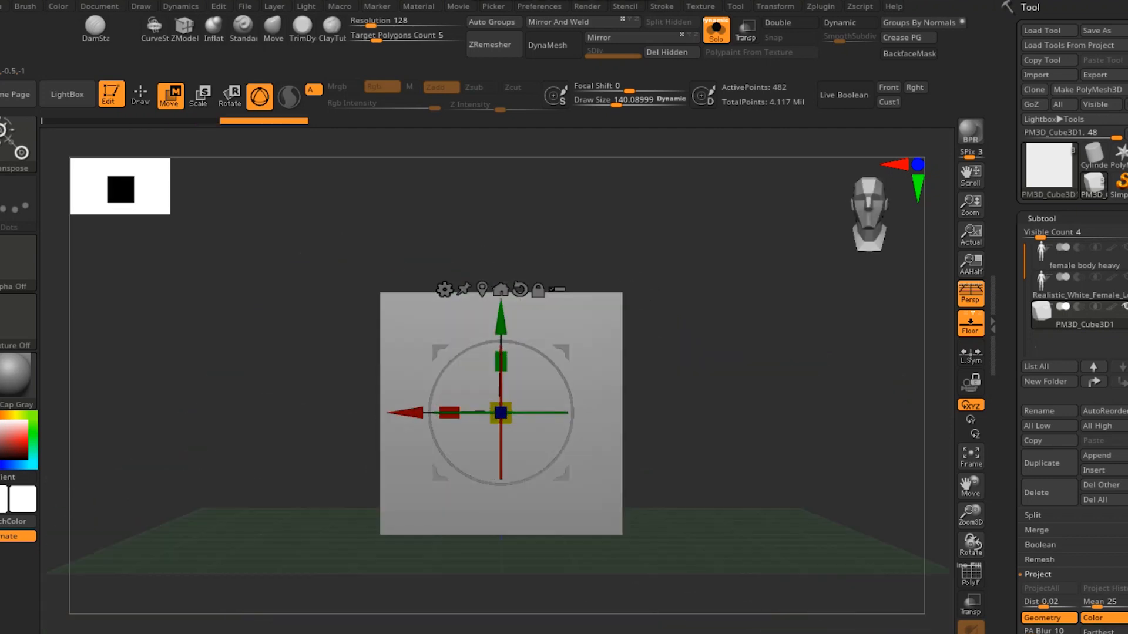
key(q)
key(f)
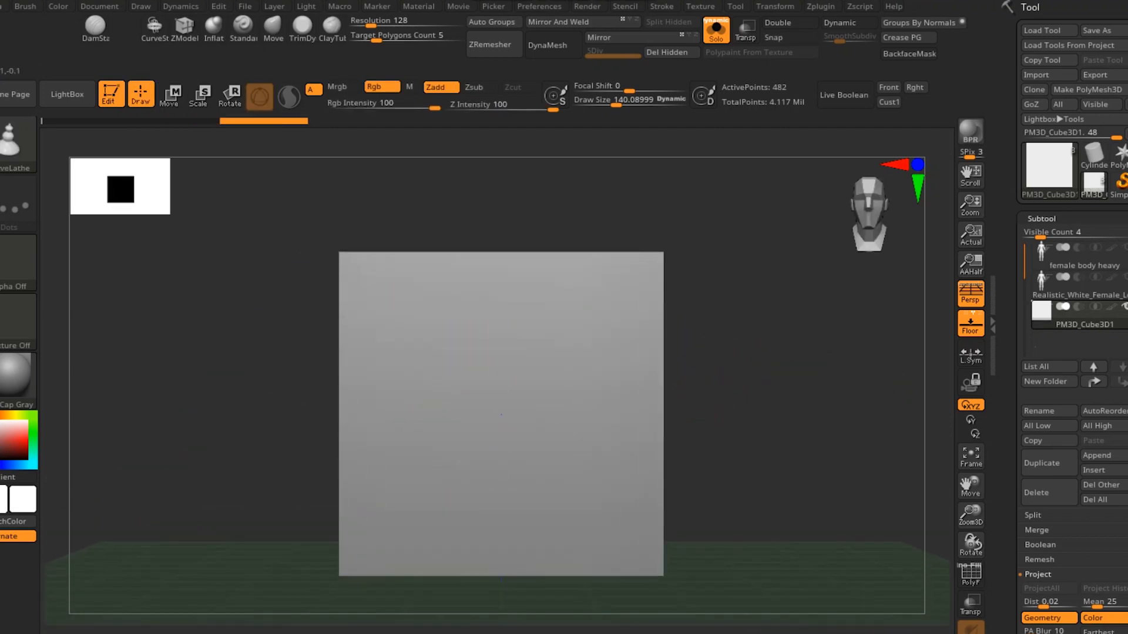
key(b)
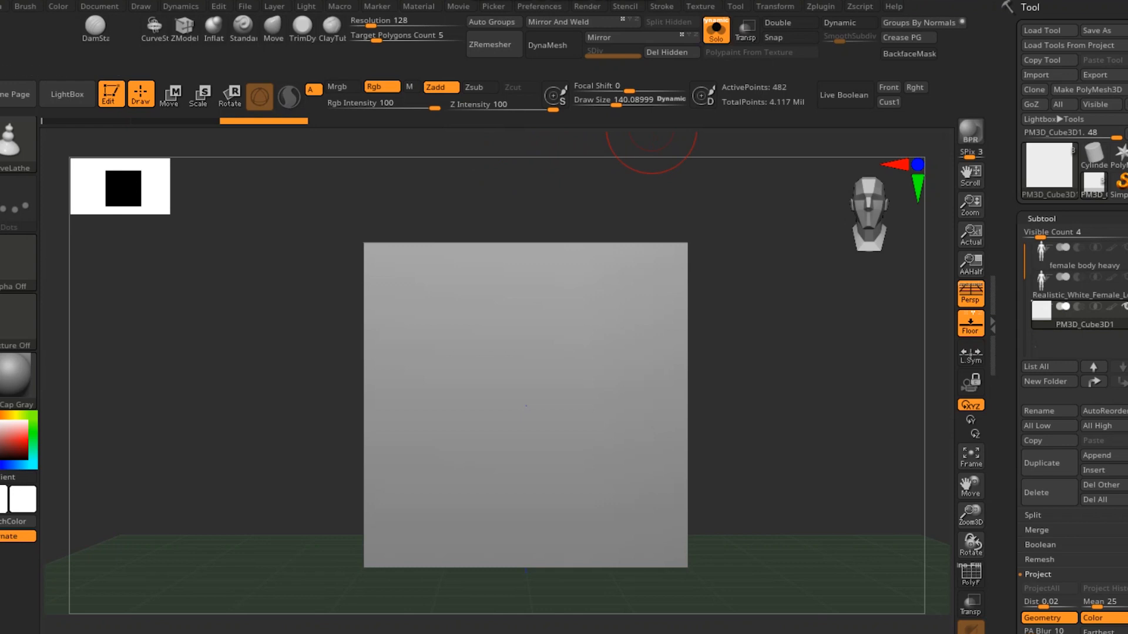
Import the "Chalice with Apostles Venerating the Cross" image from the youtube videos data folder as a texture.
click(736, 6)
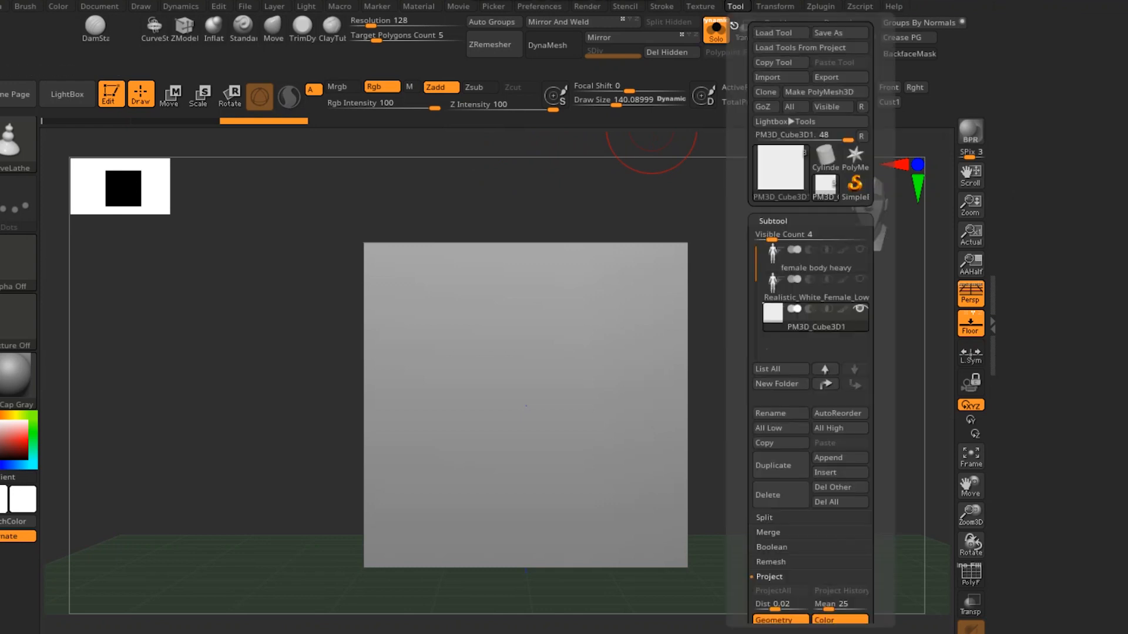
click(701, 7)
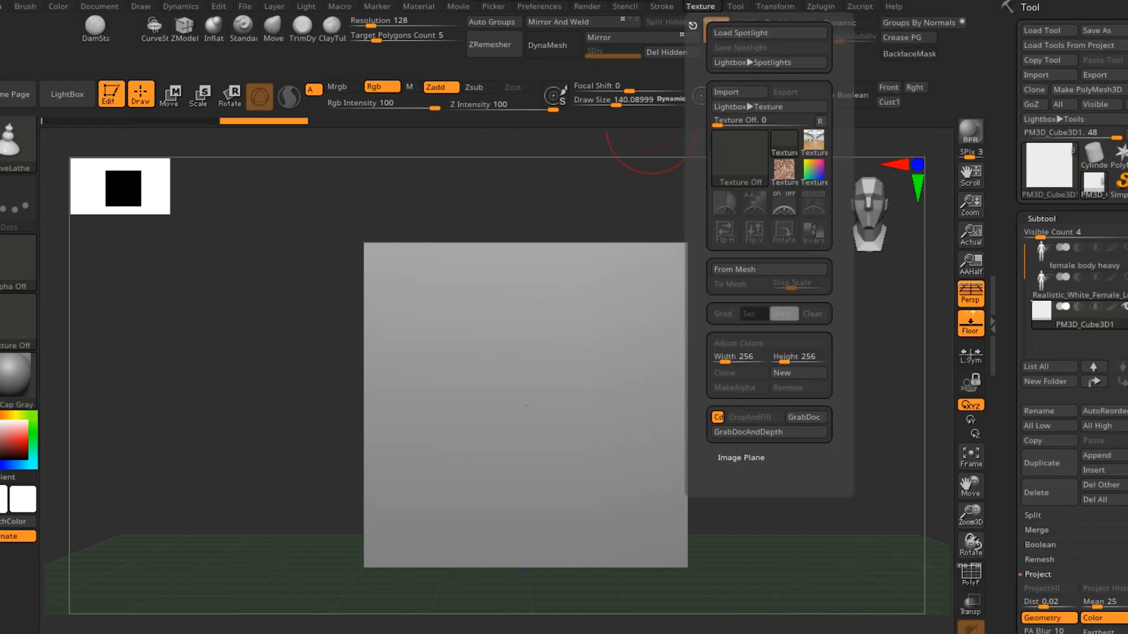
click(739, 92)
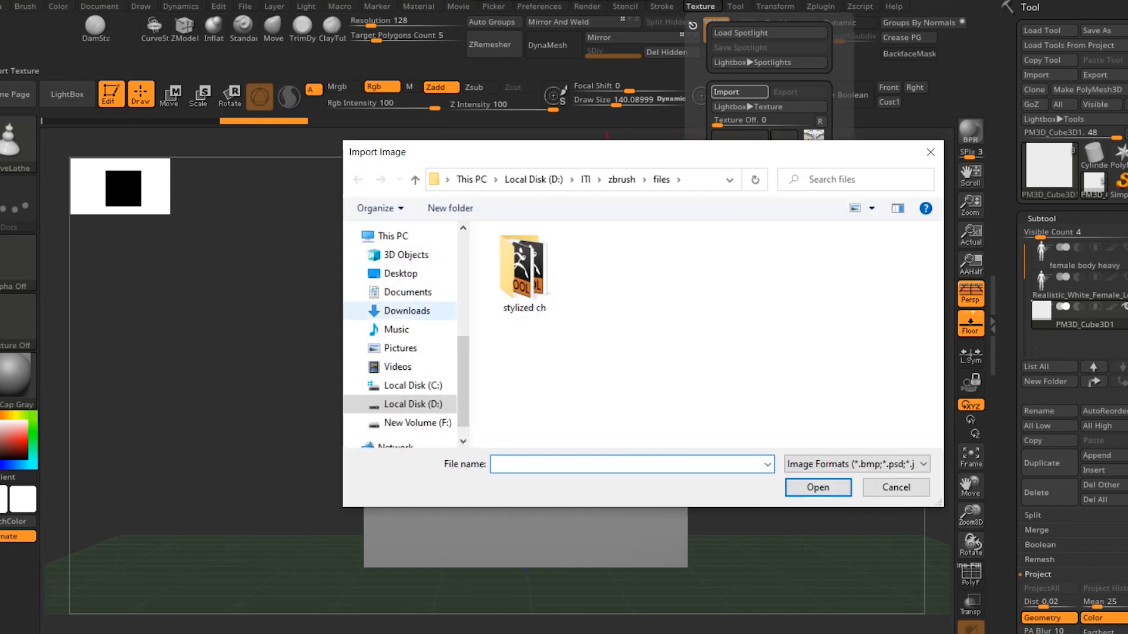
click(413, 405)
double_click(532, 253)
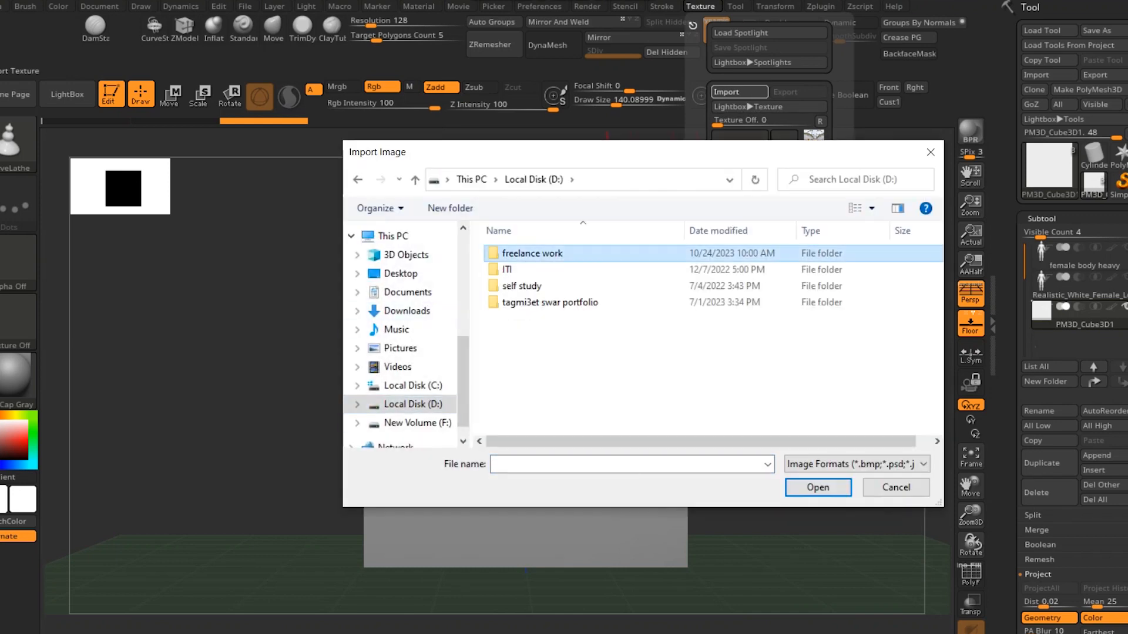
scroll(699, 335, down, 5)
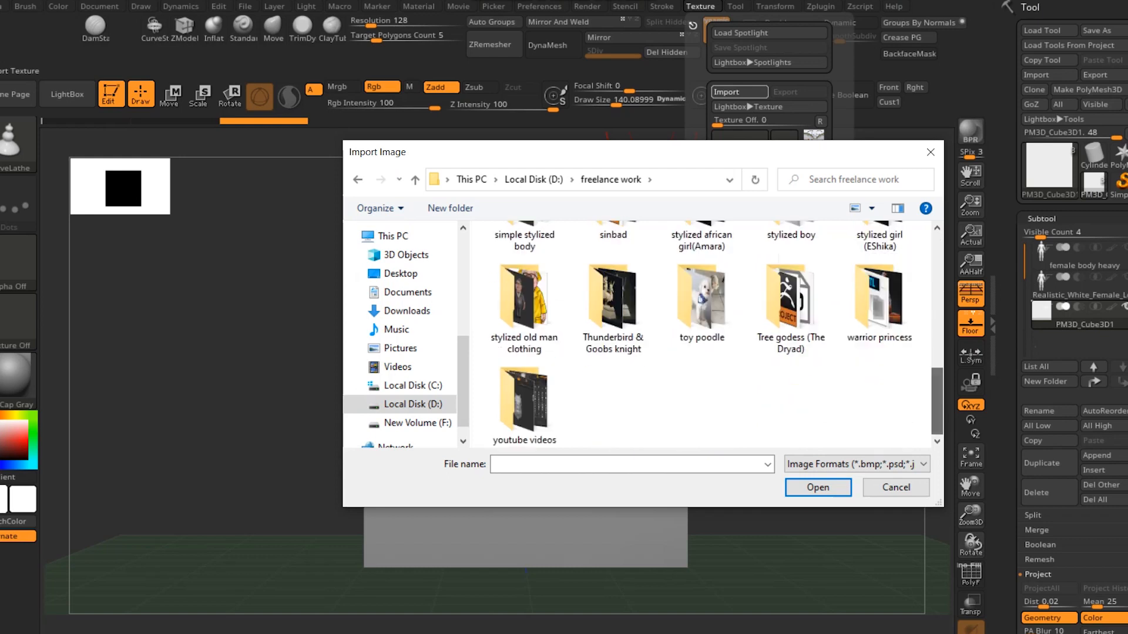
double_click(524, 405)
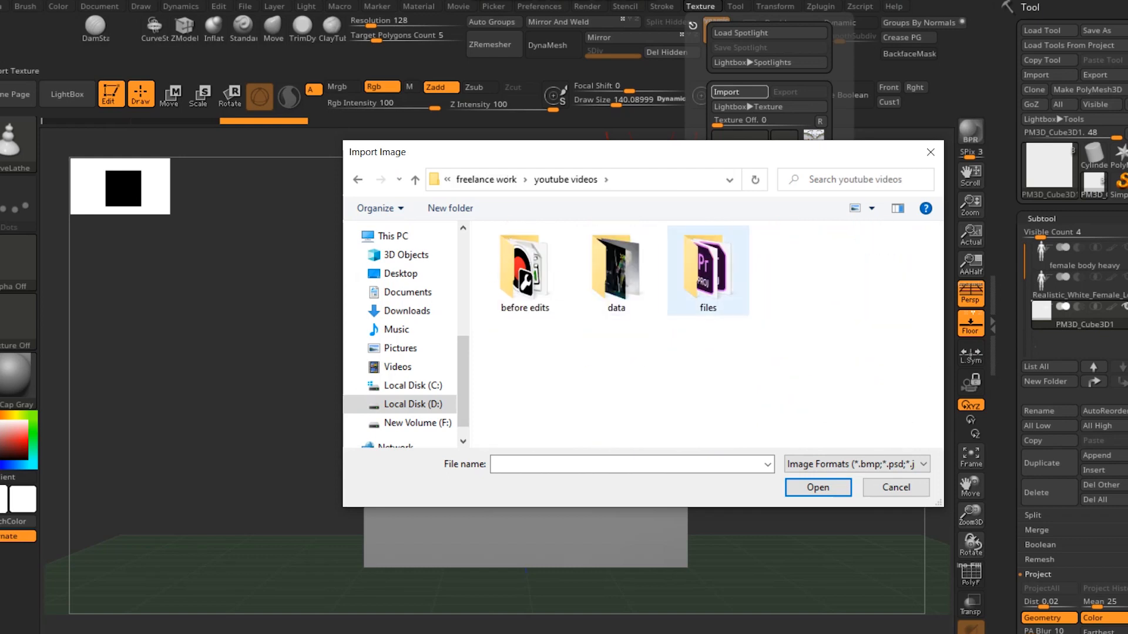
double_click(615, 267)
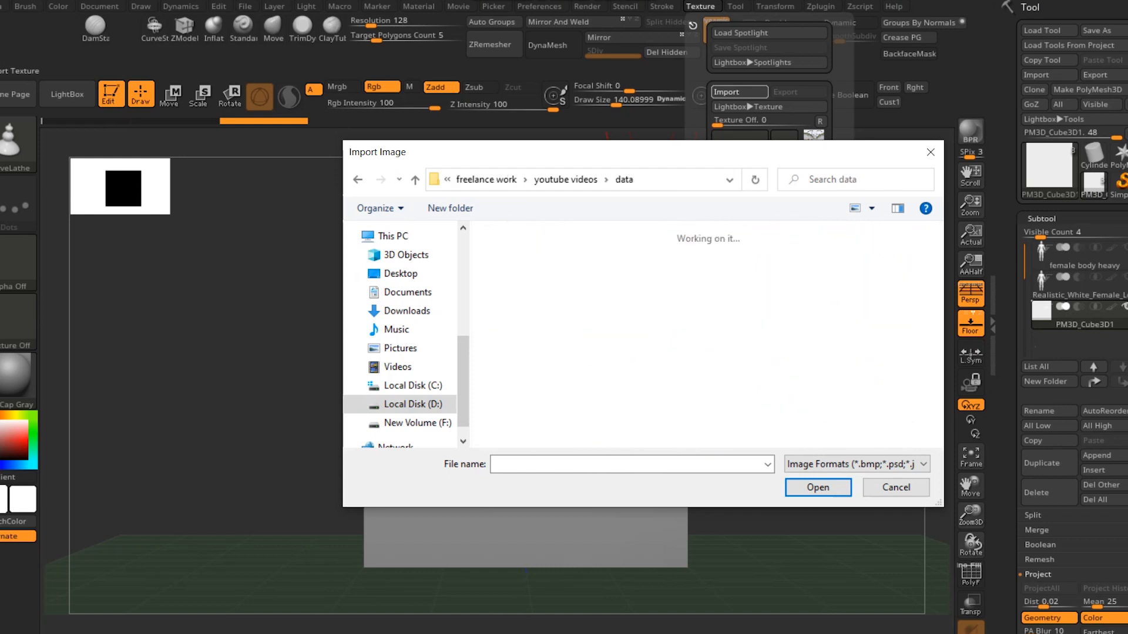
scroll(782, 247, down, 2)
scroll(781, 247, up, 1)
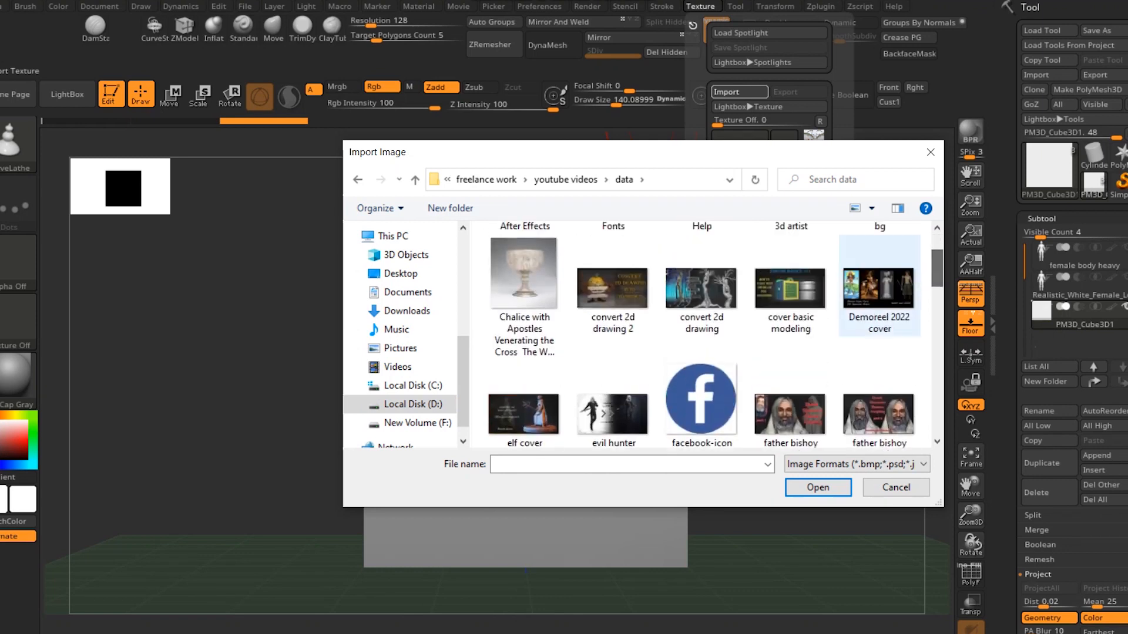
click(524, 285)
click(818, 487)
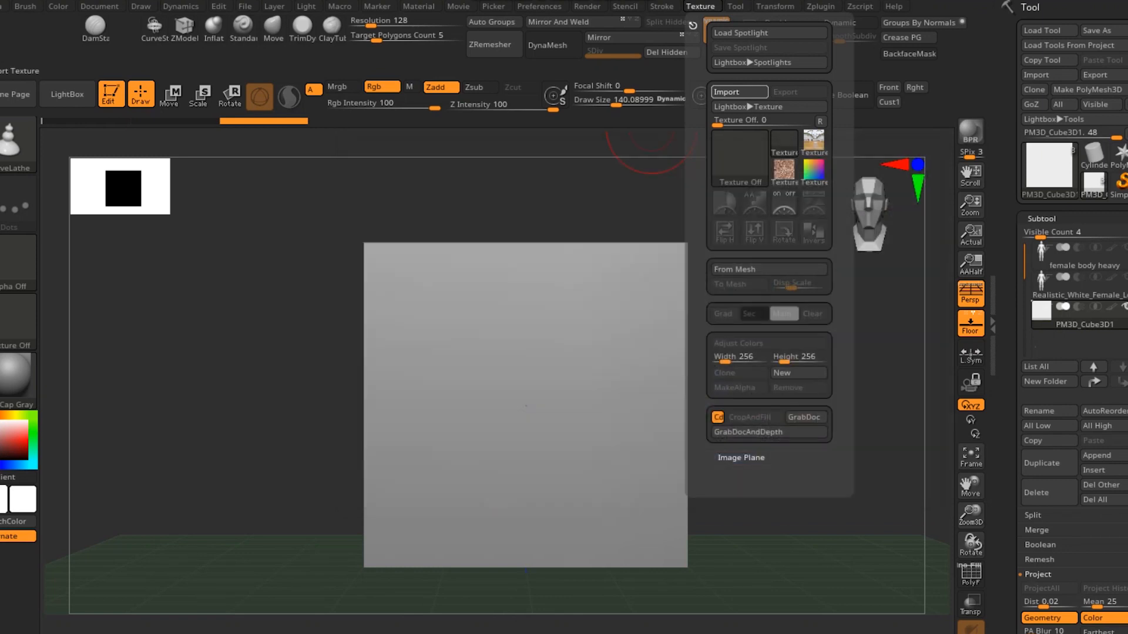
Add the chalice texture to Spotlight, scale and place it over the slab, and leave Spotlight editing.
click(700, 6)
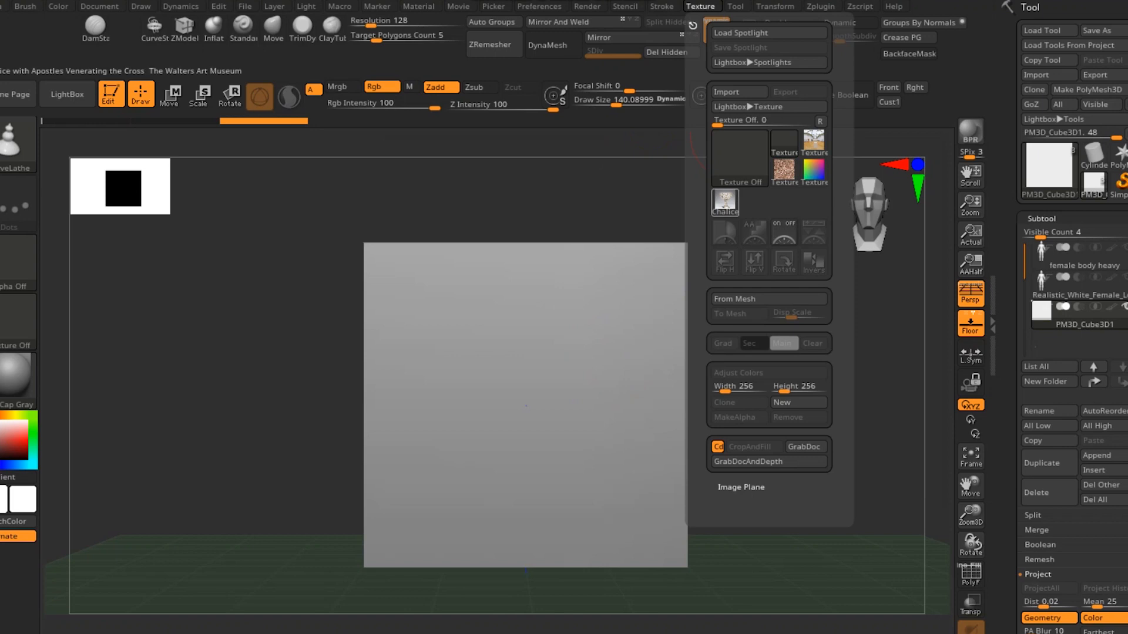
click(814, 232)
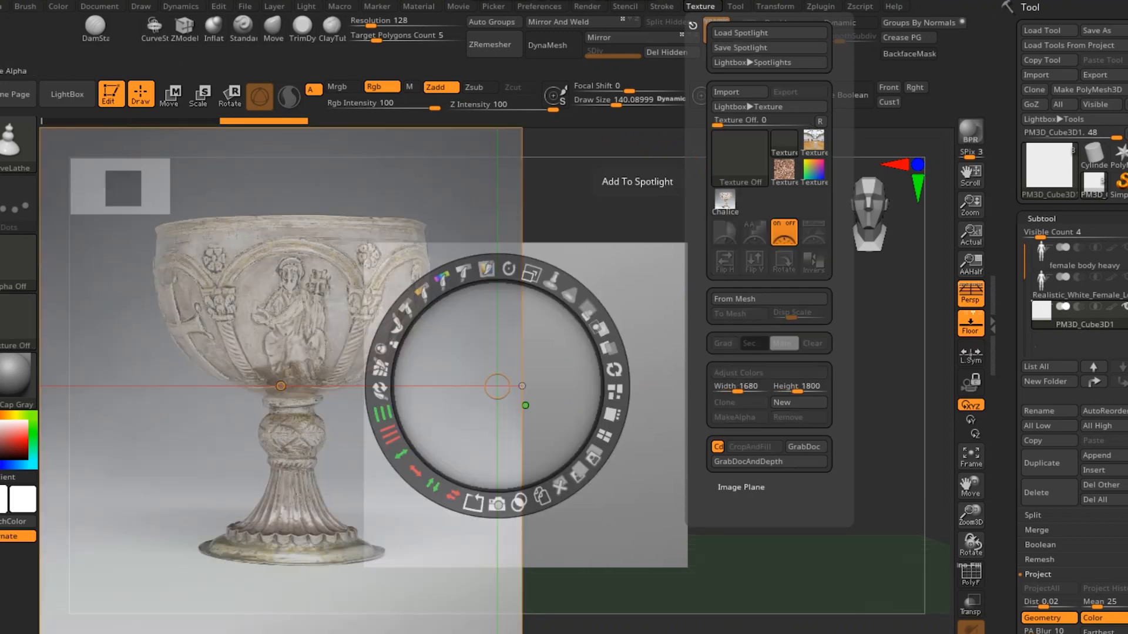
drag(339, 259, 558, 279)
drag(591, 166, 536, 161)
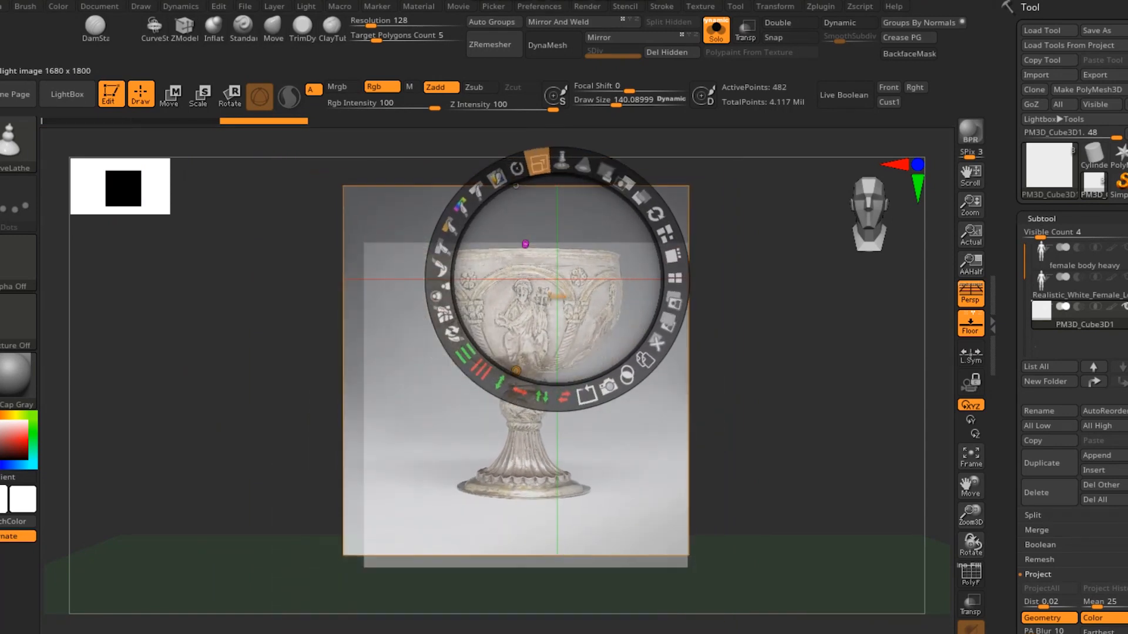
drag(558, 280, 552, 304)
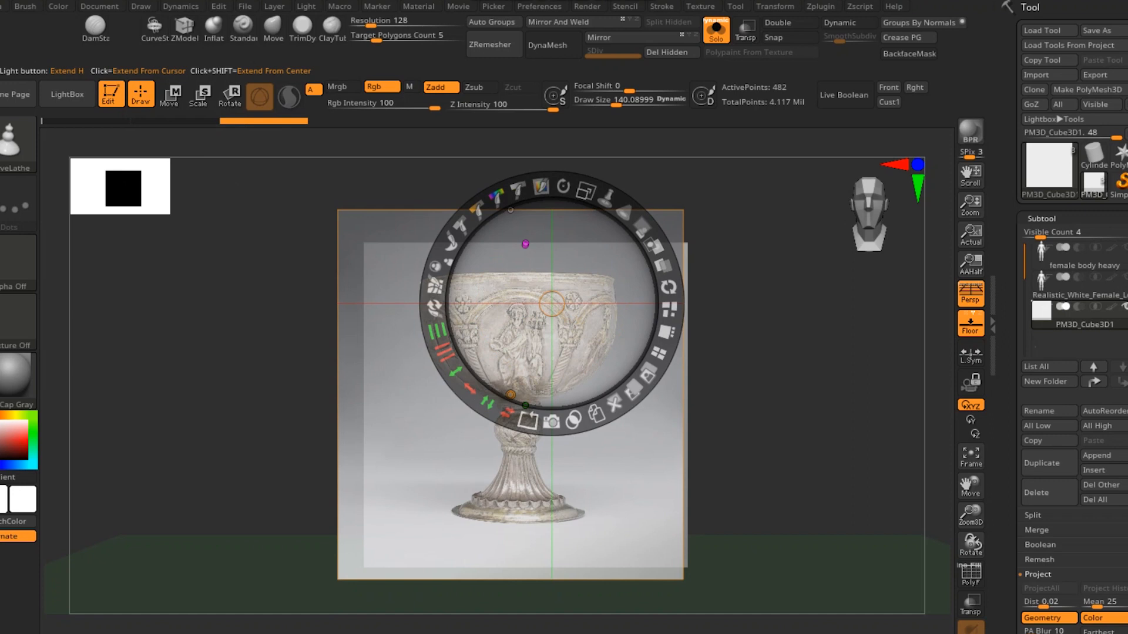
key(z)
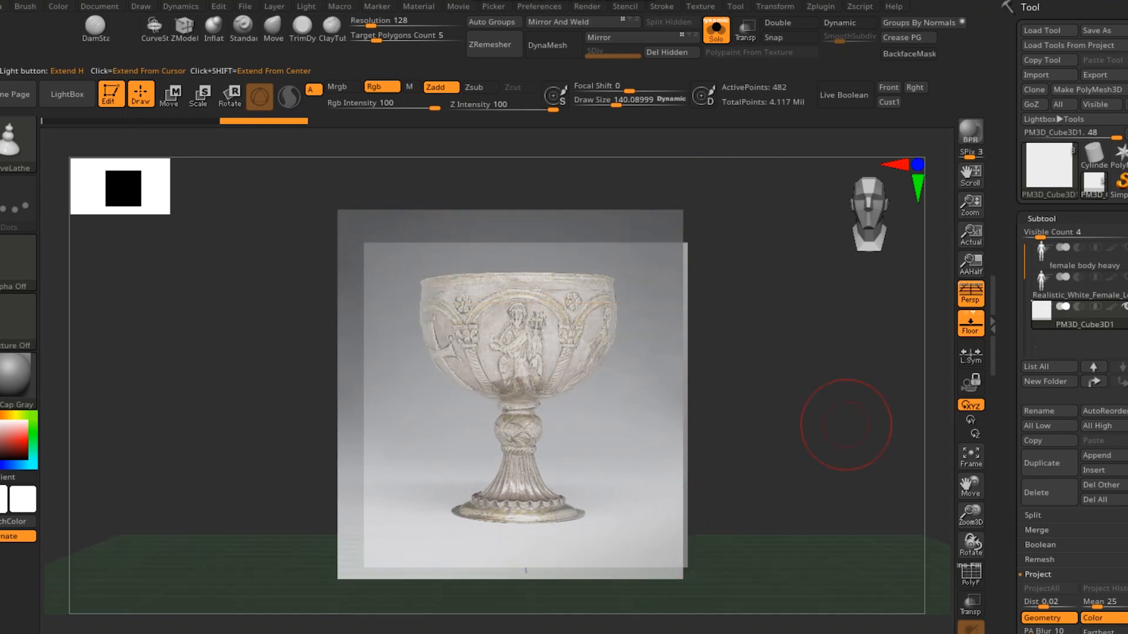
Reduce the CurveLathe draw size to about 62 and trace half the chalice's profile from rim centre to base centre.
key(s)
drag(498, 363, 486, 365)
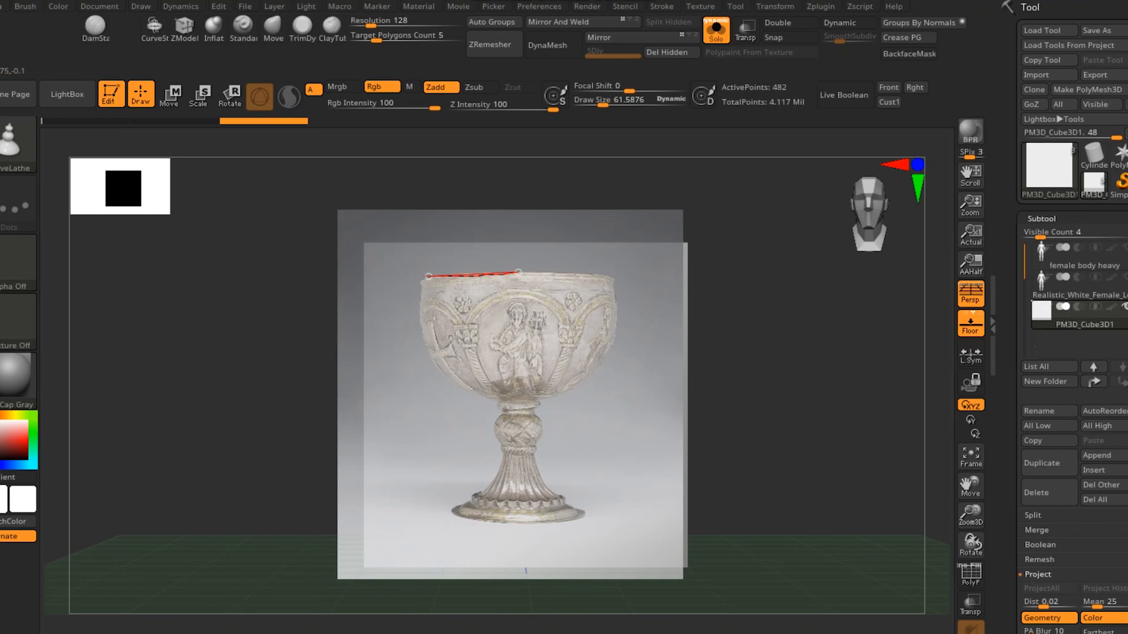
mouse_move(417, 314)
mouse_down()
mouse_move(438, 368)
mouse_move(485, 394)
mouse_up()
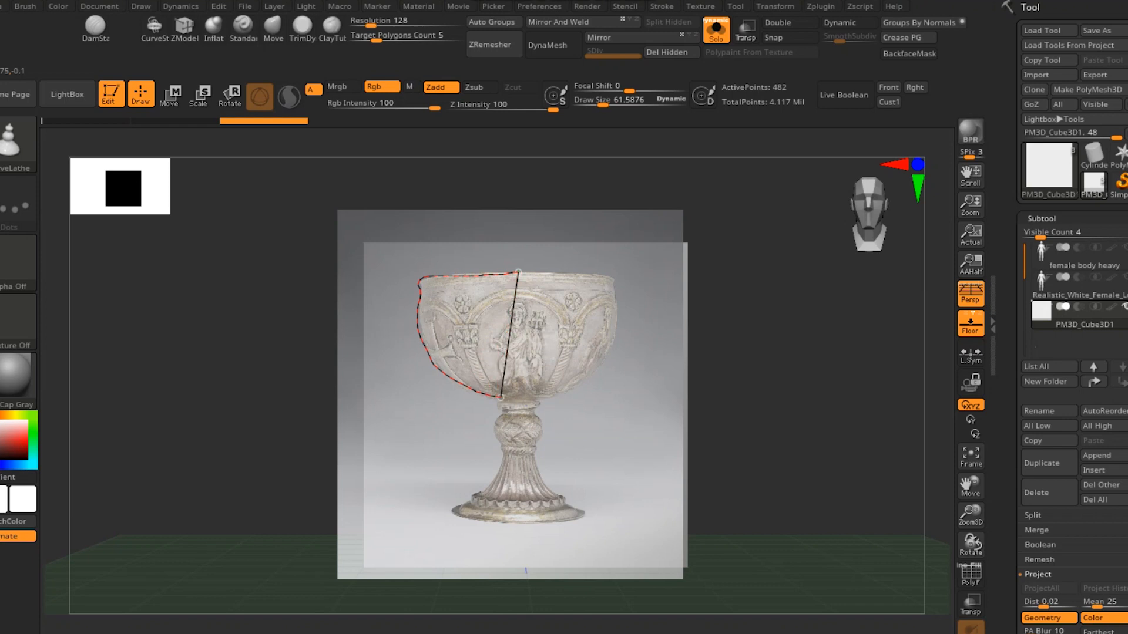
click(501, 410)
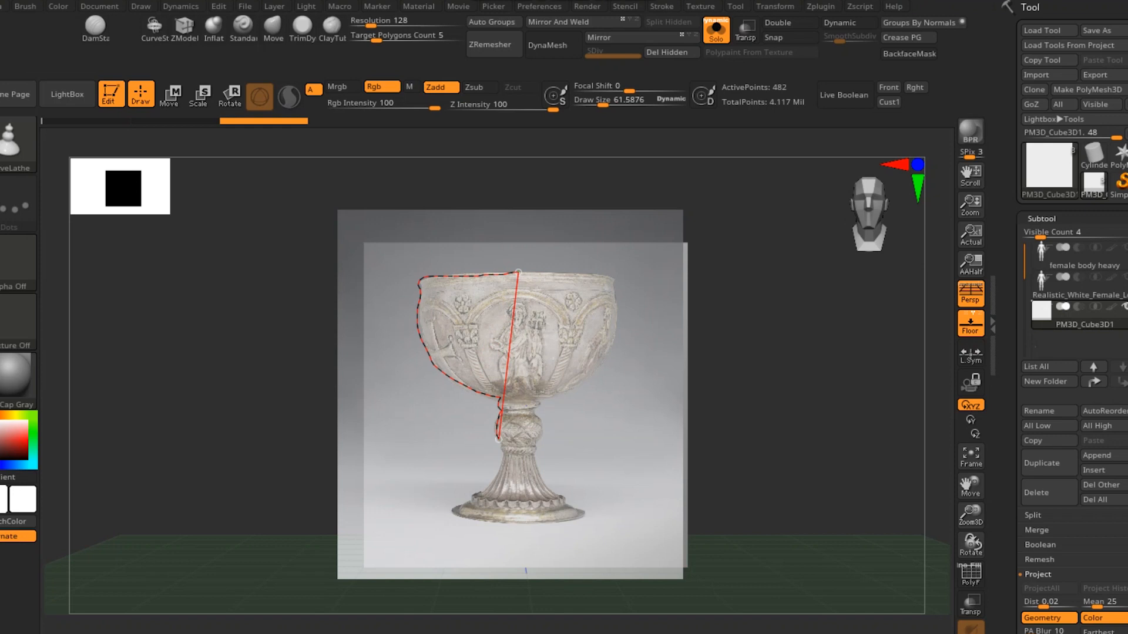
mouse_move(504, 459)
mouse_down()
mouse_move(459, 511)
mouse_move(517, 523)
mouse_up()
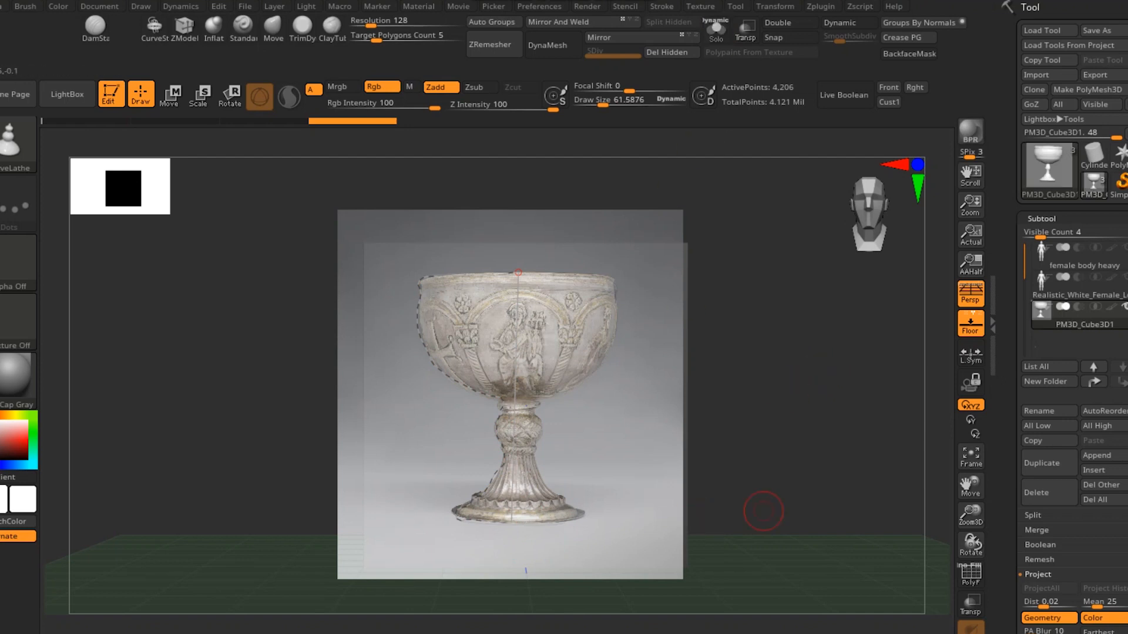
Hide the reference image and the slab, leaving only the lathed chalice with its wireframe displayed.
key(shift+z)
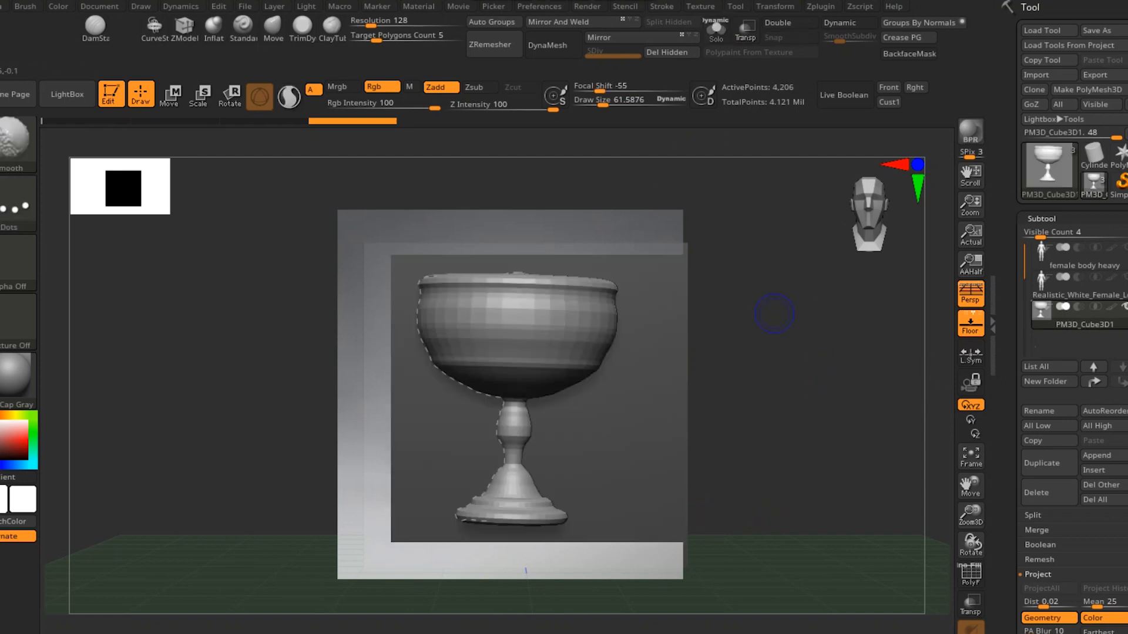
drag(756, 393, 752, 370)
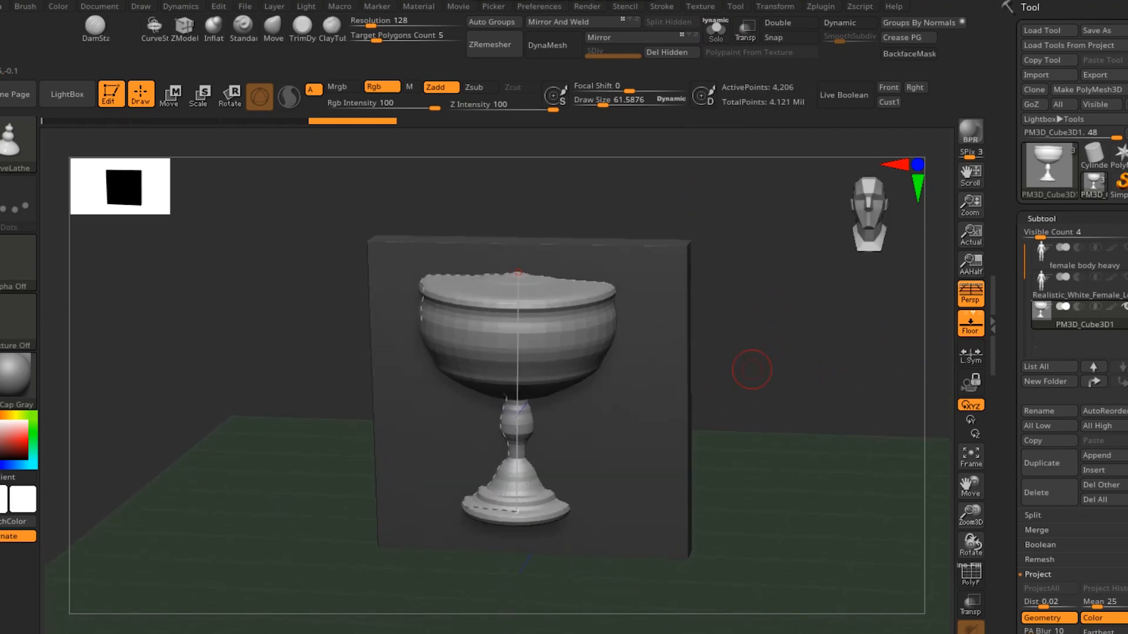
ctrl+shift+click(689, 435)
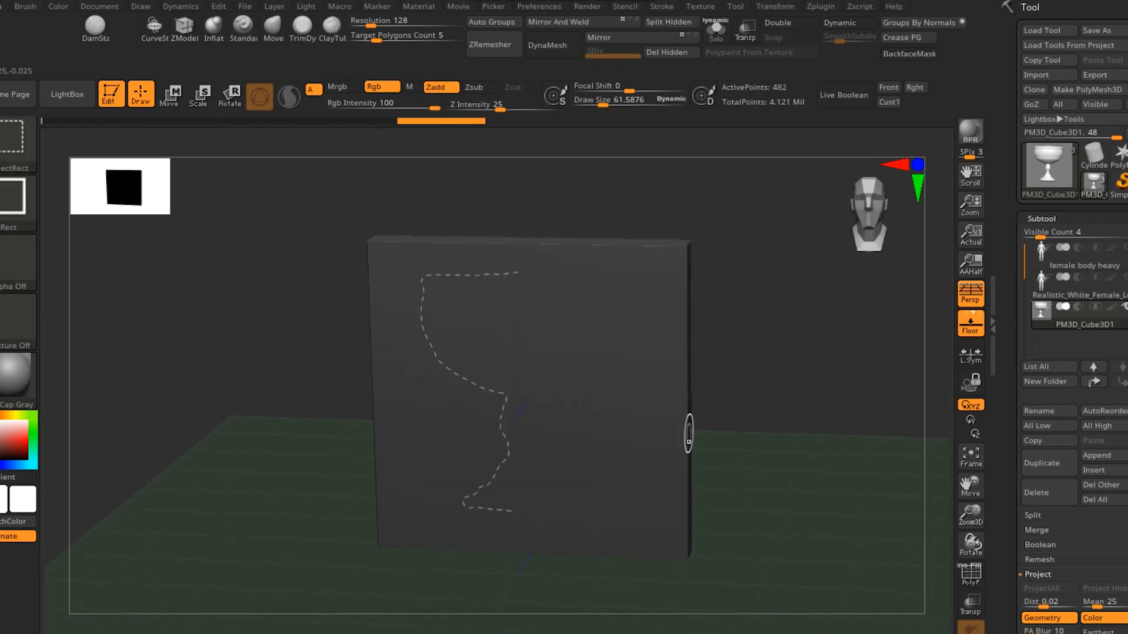
mouse_move(739, 428)
ctrl+shift+mouse_down()
mouse_move(766, 453)
mouse_move(720, 411)
mouse_move(760, 417)
mouse_move(749, 505)
mouse_move(748, 348)
mouse_move(737, 416)
ctrl+shift+mouse_up()
mouse_move(709, 359)
shift+mouse_down()
mouse_move(695, 355)
mouse_move(735, 370)
mouse_move(719, 368)
mouse_move(720, 261)
mouse_move(758, 308)
mouse_move(755, 447)
mouse_move(745, 372)
mouse_move(735, 470)
mouse_move(748, 381)
shift+mouse_up()
key(shift+f)
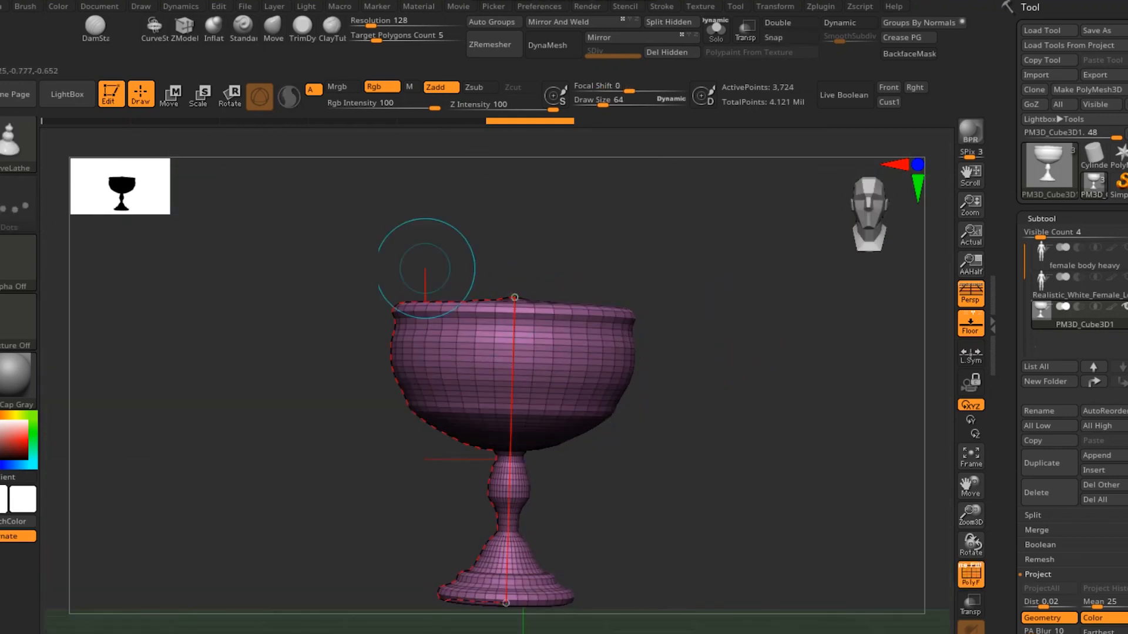
Switch to the Move gizmo and delete the remaining lathe curve around the chalice.
click(169, 94)
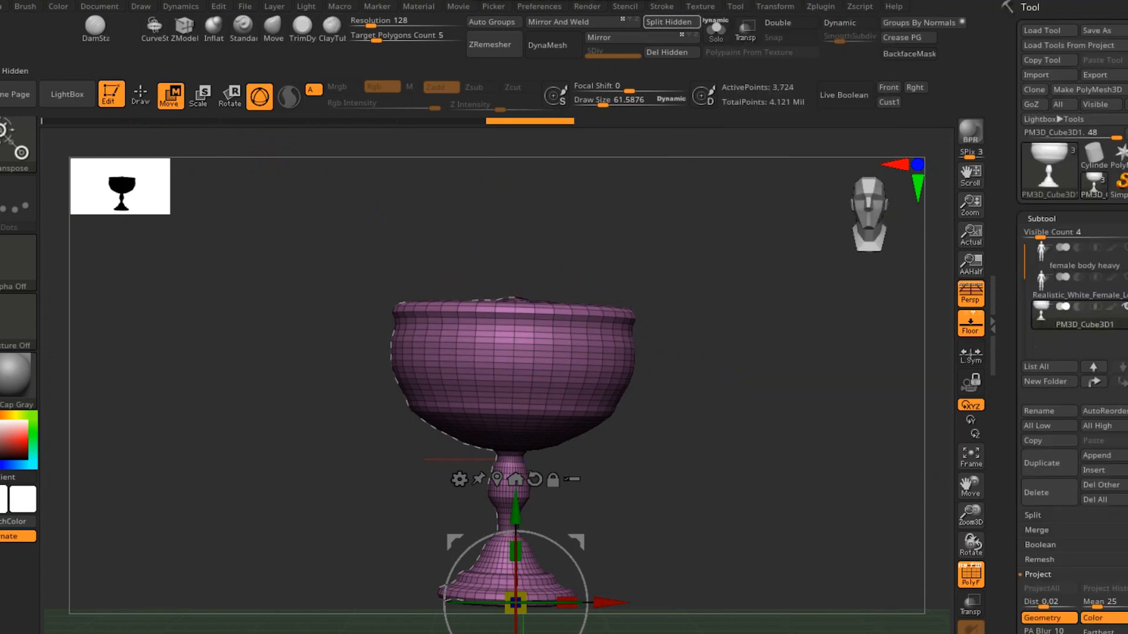
mouse_move(701, 6)
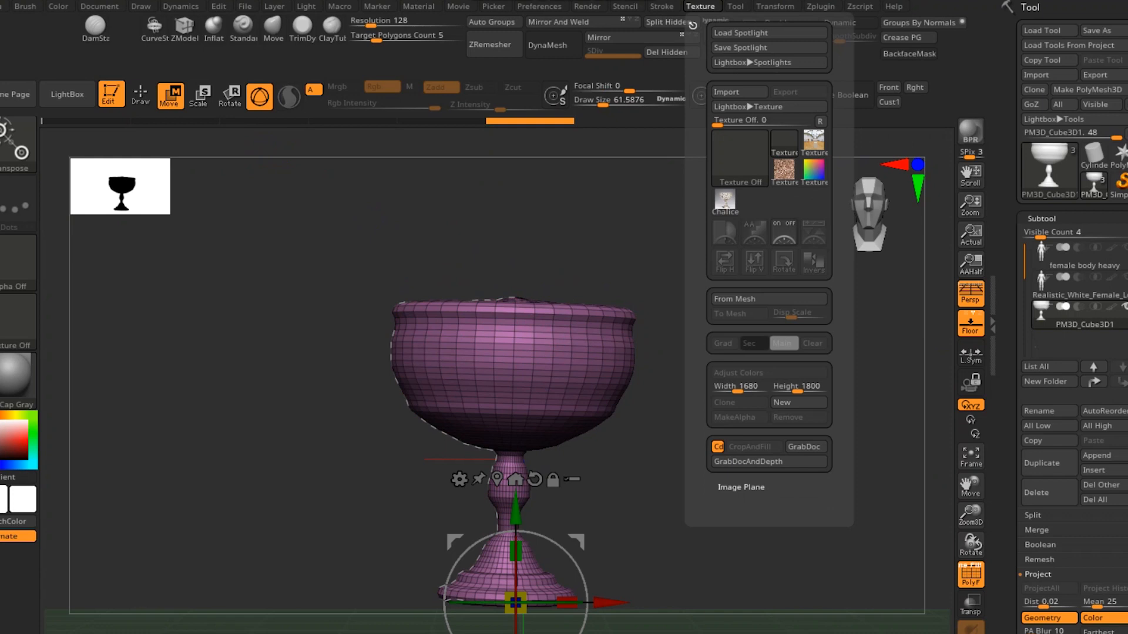
mouse_move(657, 25)
click(708, 299)
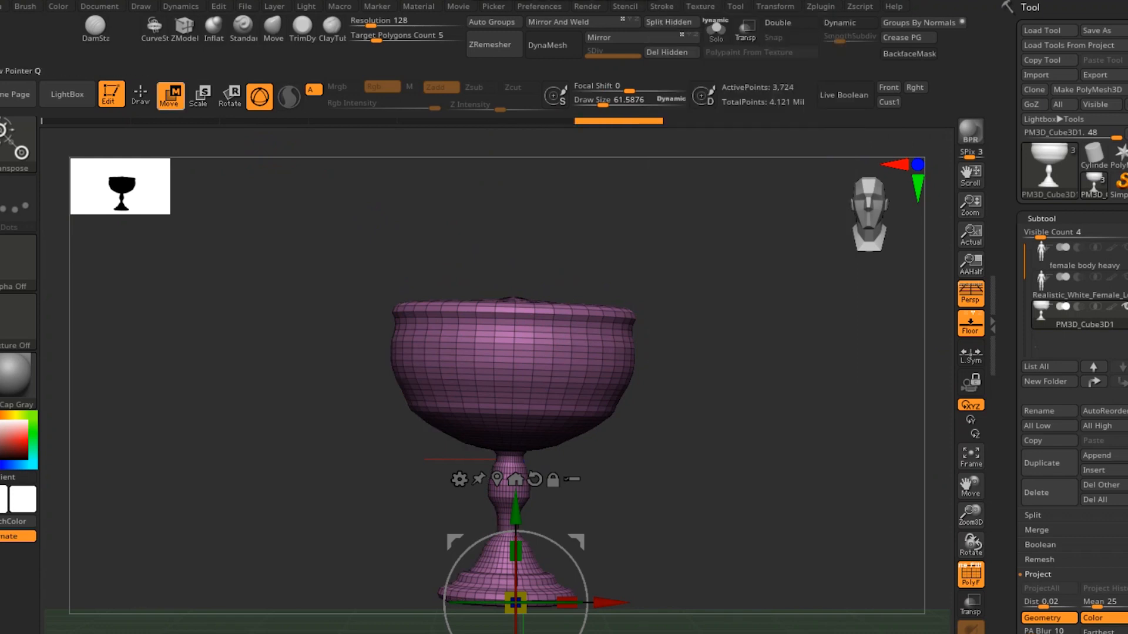
Return to Draw mode, check the chalice from above and turn off its polygon wireframe display.
click(141, 95)
mouse_move(765, 440)
mouse_down()
mouse_move(749, 464)
mouse_move(729, 410)
mouse_up()
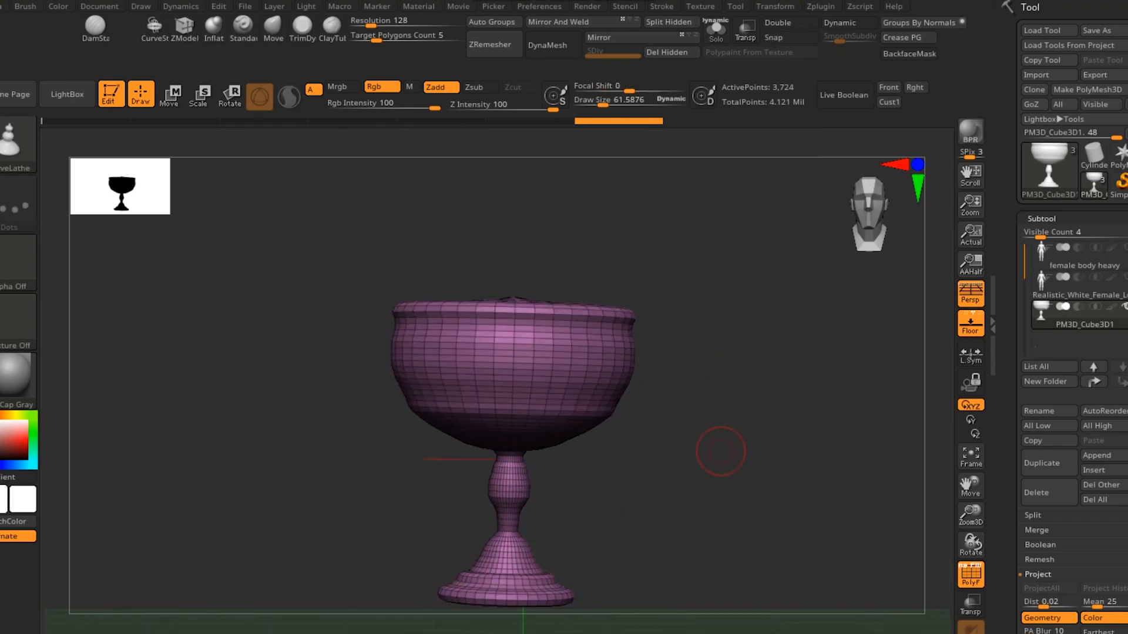
drag(802, 257, 791, 383)
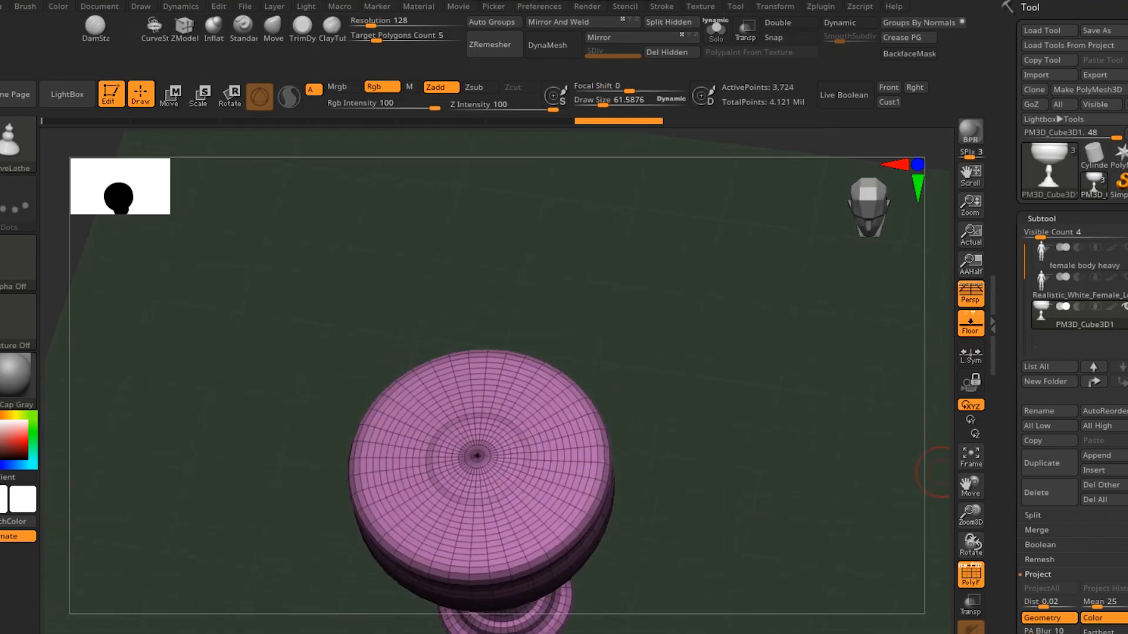
scroll(1072, 318, down, 5)
drag(620, 370, 684, 238)
key(shift+f)
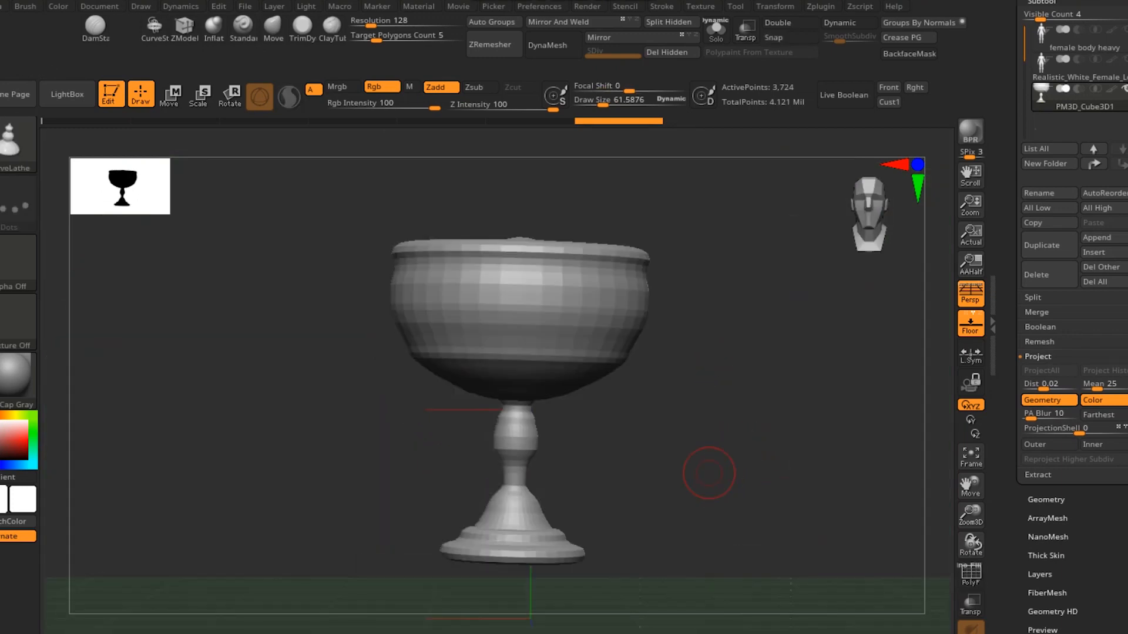
Show the reference photo, line the chalice up with it in the view, and store that view as Cust1.
key(shift+z)
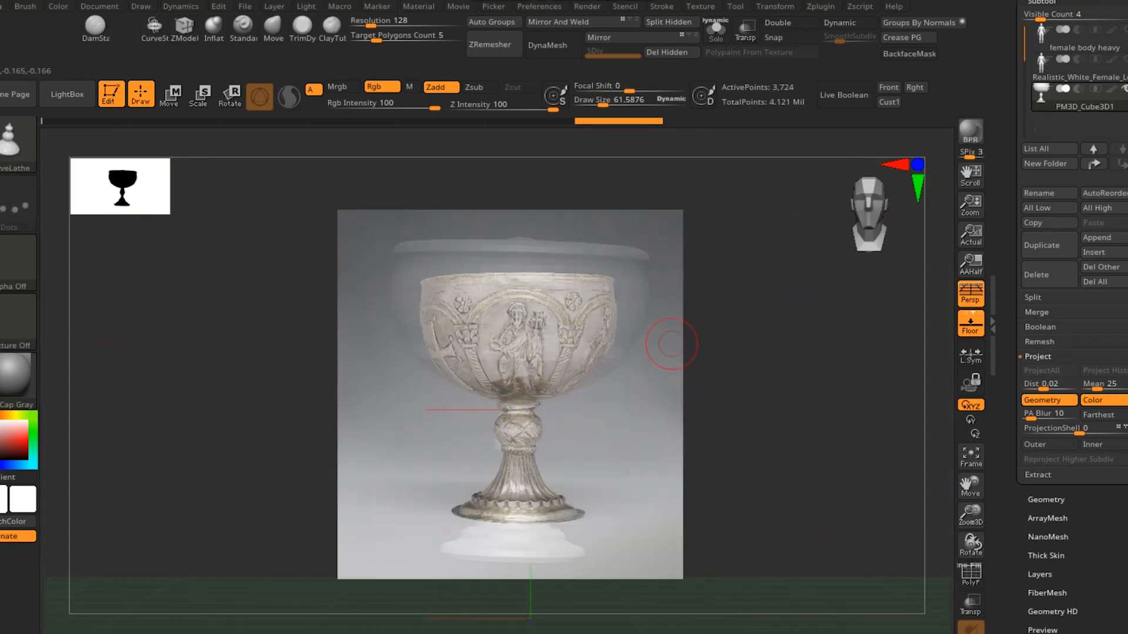
mouse_move(738, 370)
alt+mouse_down()
mouse_move(726, 375)
mouse_move(735, 387)
mouse_move(730, 359)
alt+mouse_up()
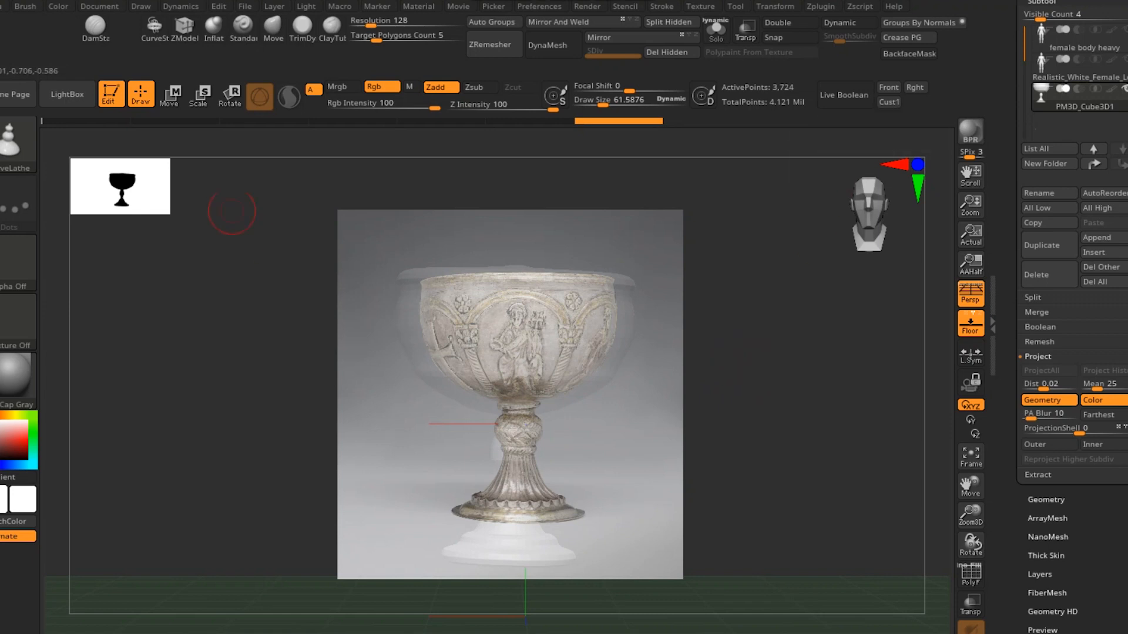
mouse_move(749, 450)
alt+mouse_down()
mouse_move(749, 473)
mouse_move(762, 444)
mouse_move(751, 472)
alt+mouse_up()
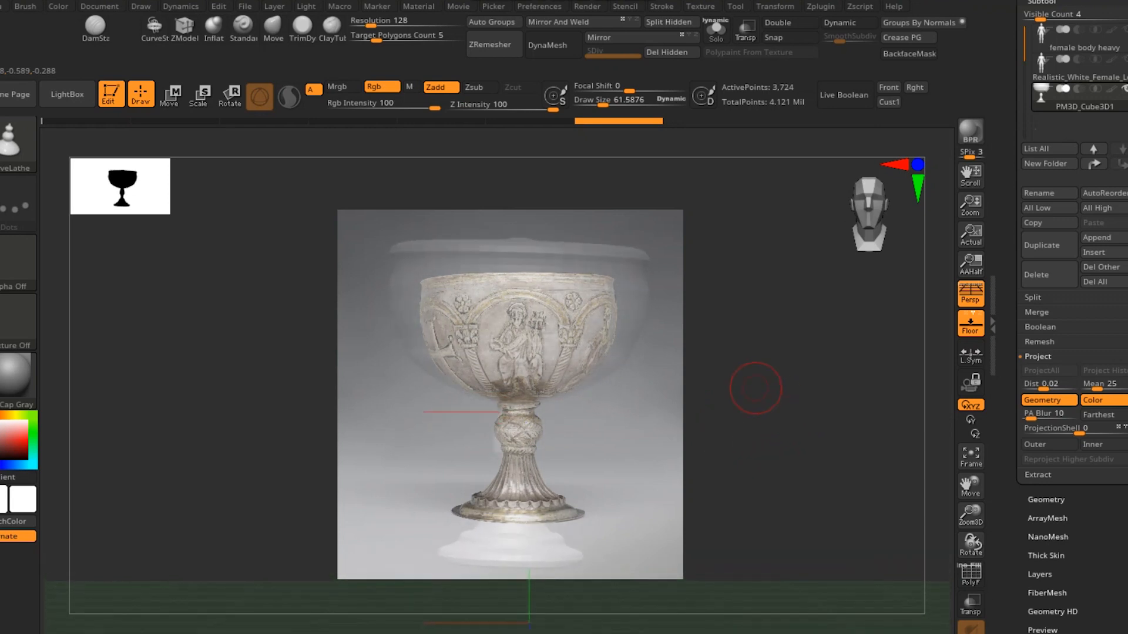
alt+drag(748, 398, 728, 384)
key(w)
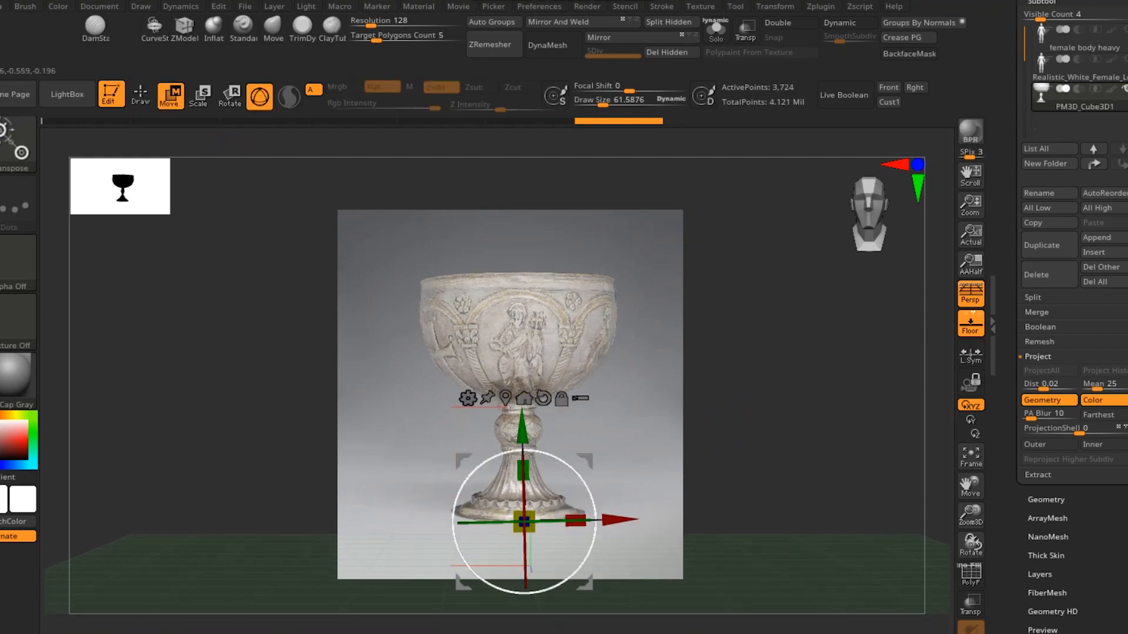
key(q)
alt+drag(728, 384, 729, 388)
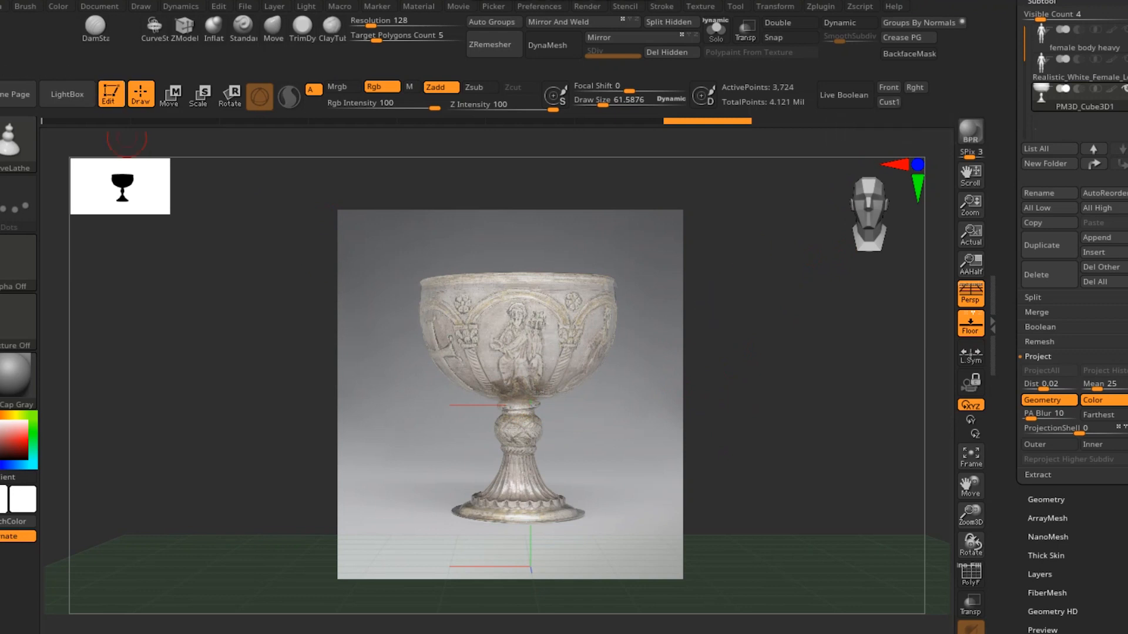
click(100, 5)
click(99, 6)
click(149, 462)
Choose the Standard brush with the DragRect stroke and no alpha, and raise the draw size to about 119.
click(243, 27)
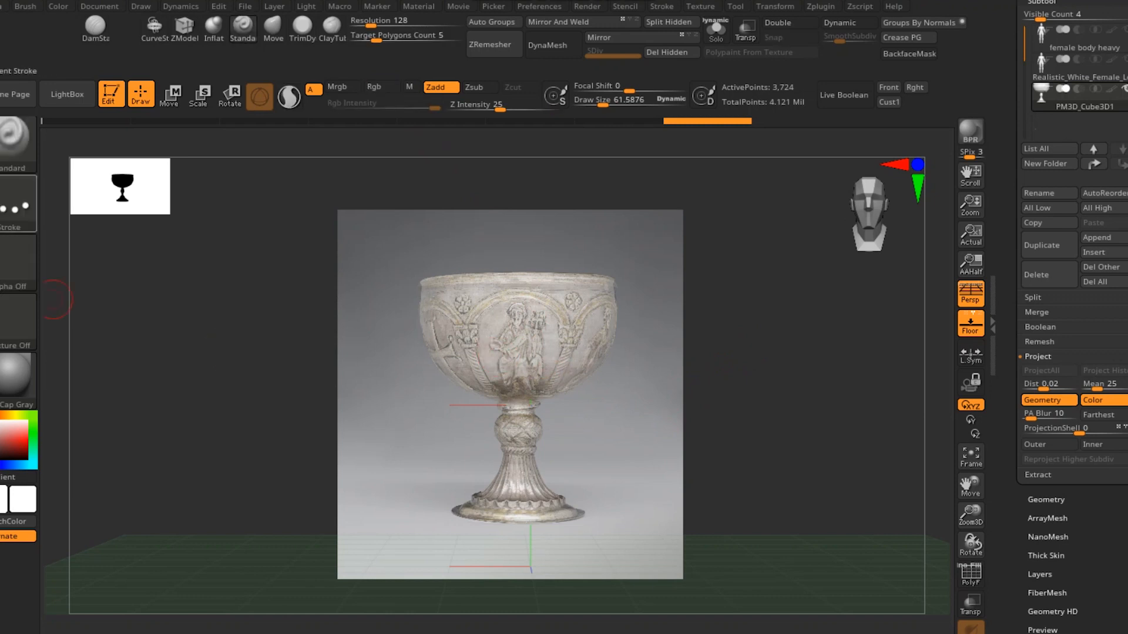
click(16, 205)
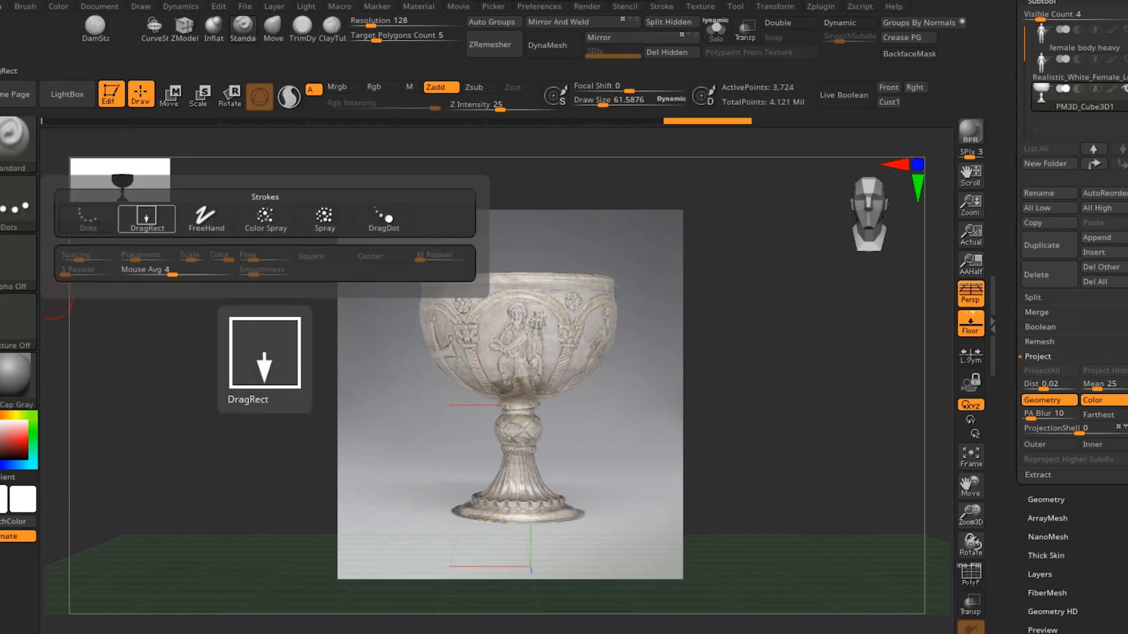
click(147, 218)
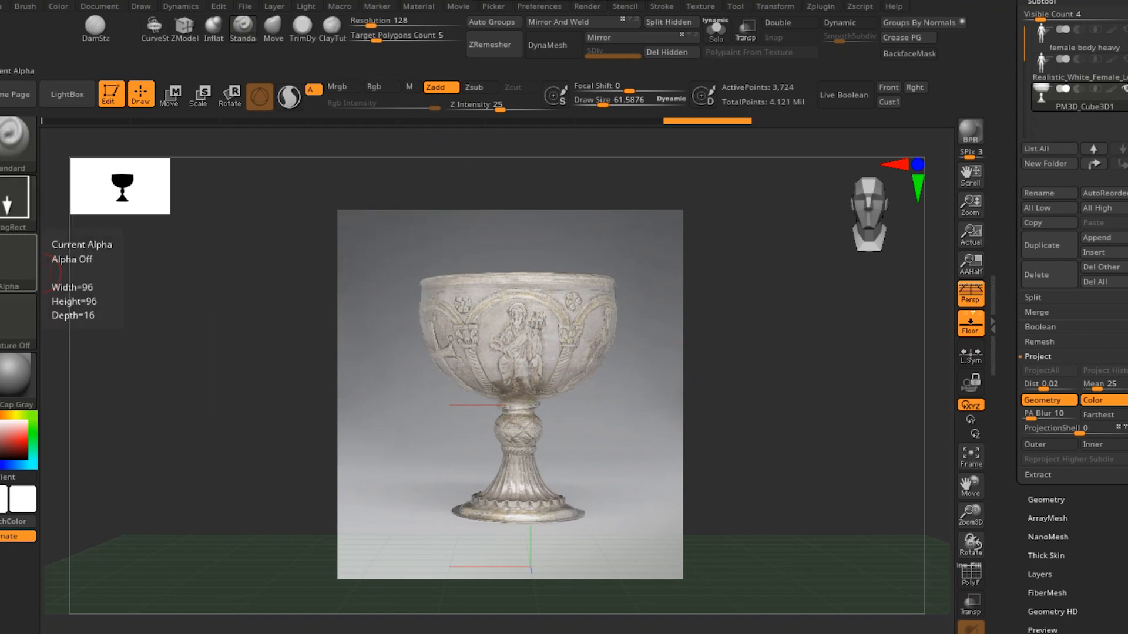
key(s)
drag(525, 398, 536, 398)
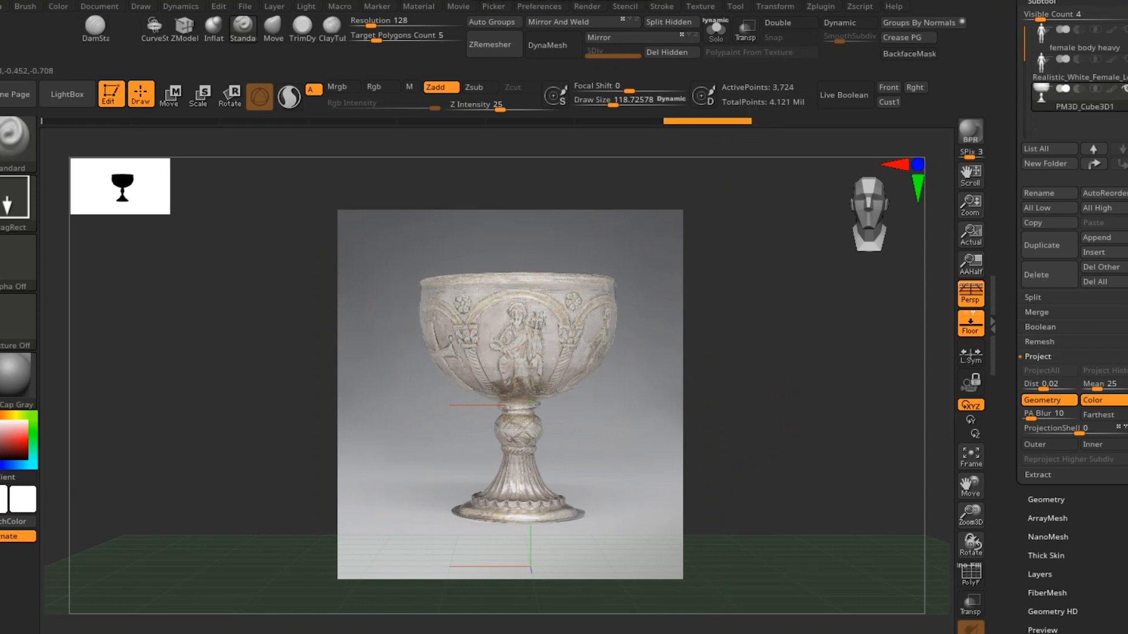
Hide the reference photo, bring back the hidden slab, isolate the chalice and delete the slab geometry.
key(shift+z)
key(shift+z)
key(shift+z)
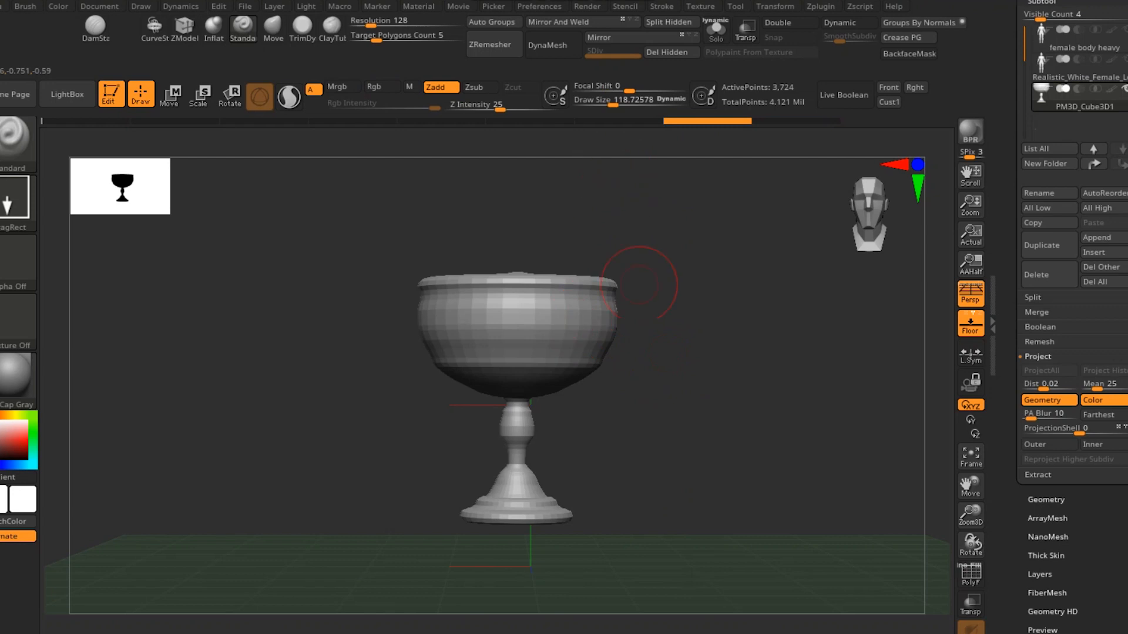
ctrl+shift+click(640, 306)
key(ctrl+shift+z)
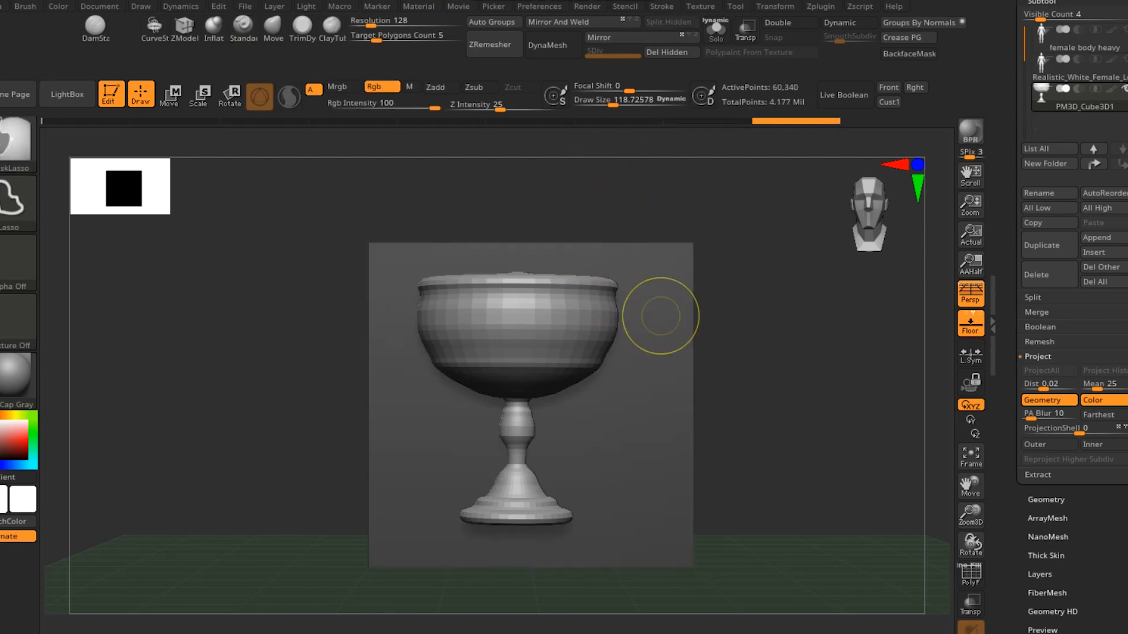
ctrl+shift+click(645, 379)
ctrl+shift+drag(741, 401, 736, 373)
click(666, 52)
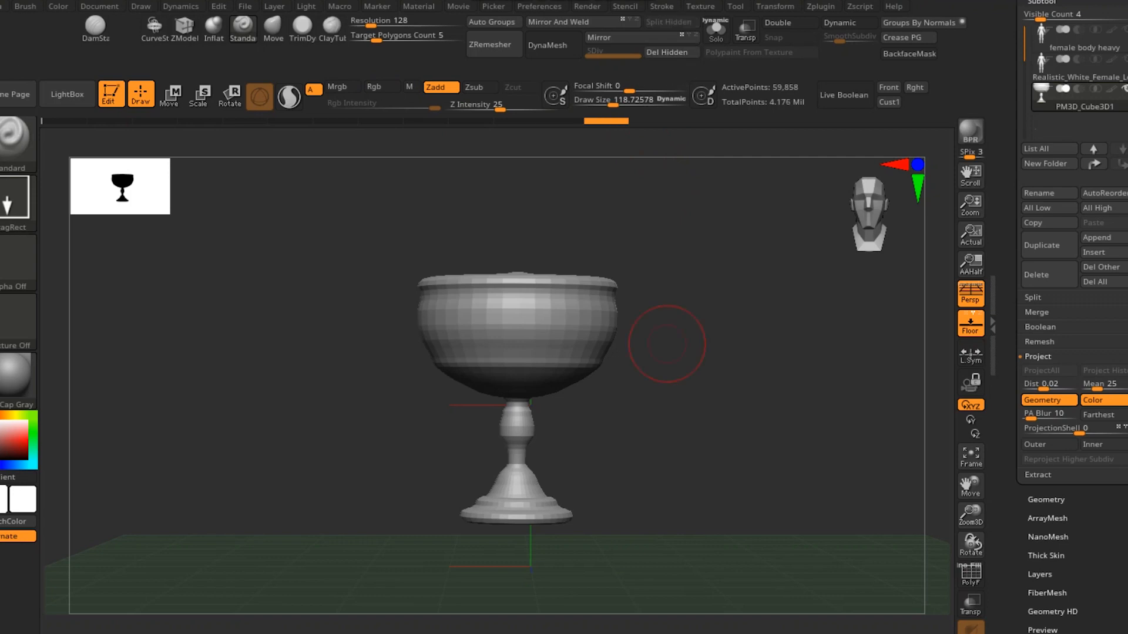
Subdivide the chalice to SDiv 4 and smooth the side of its bowl.
key(ctrl+d)
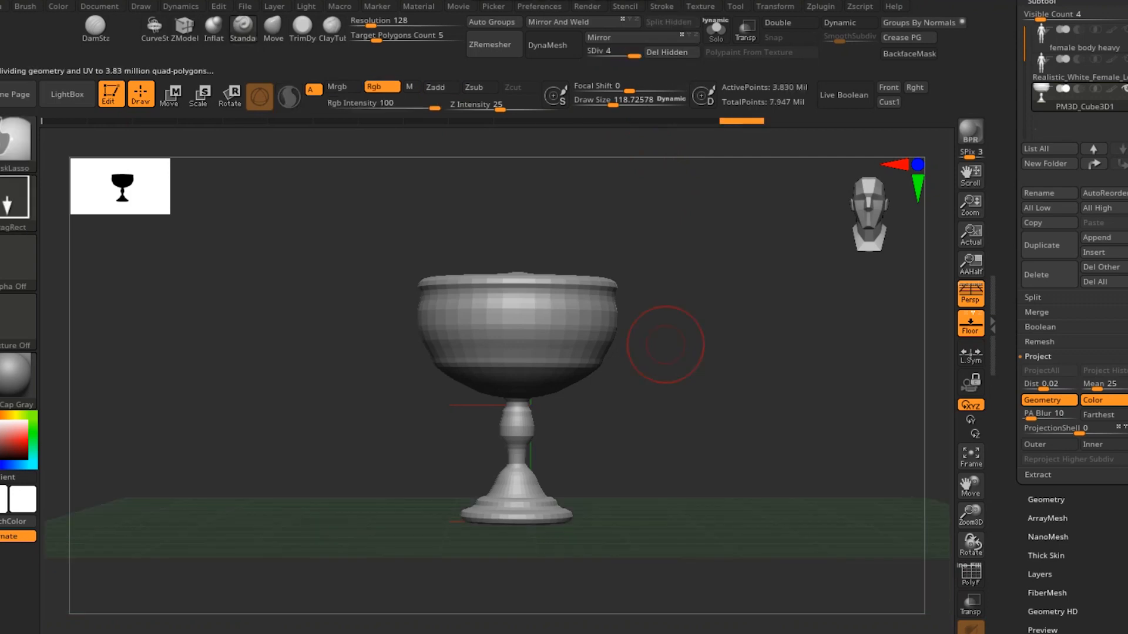
key(ctrl+d)
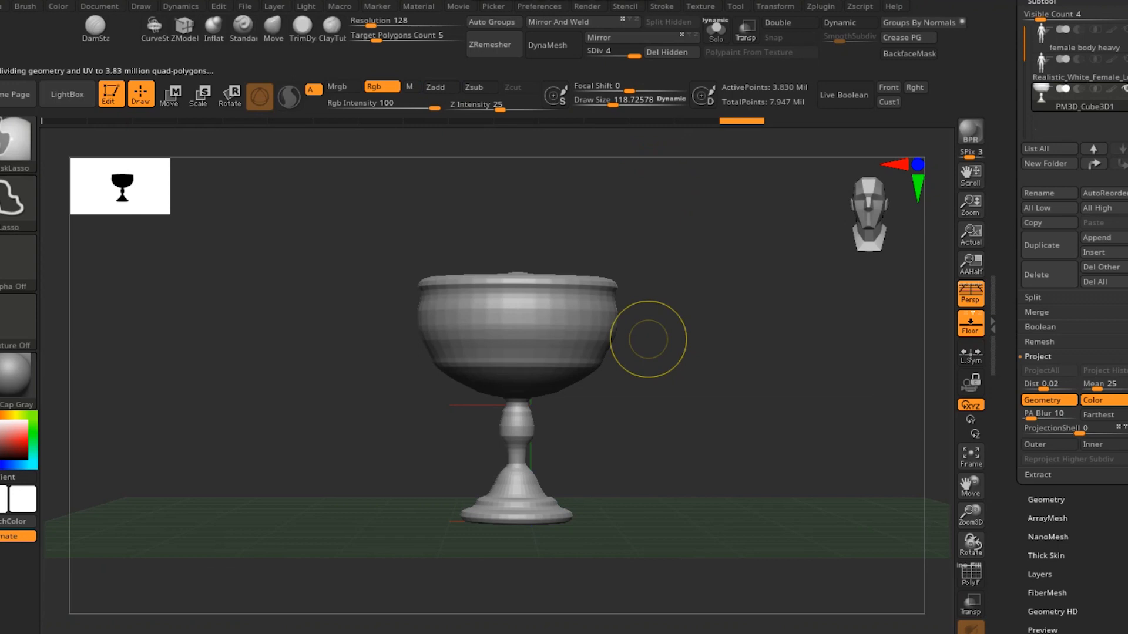
key(b)
key(s)
key(t)
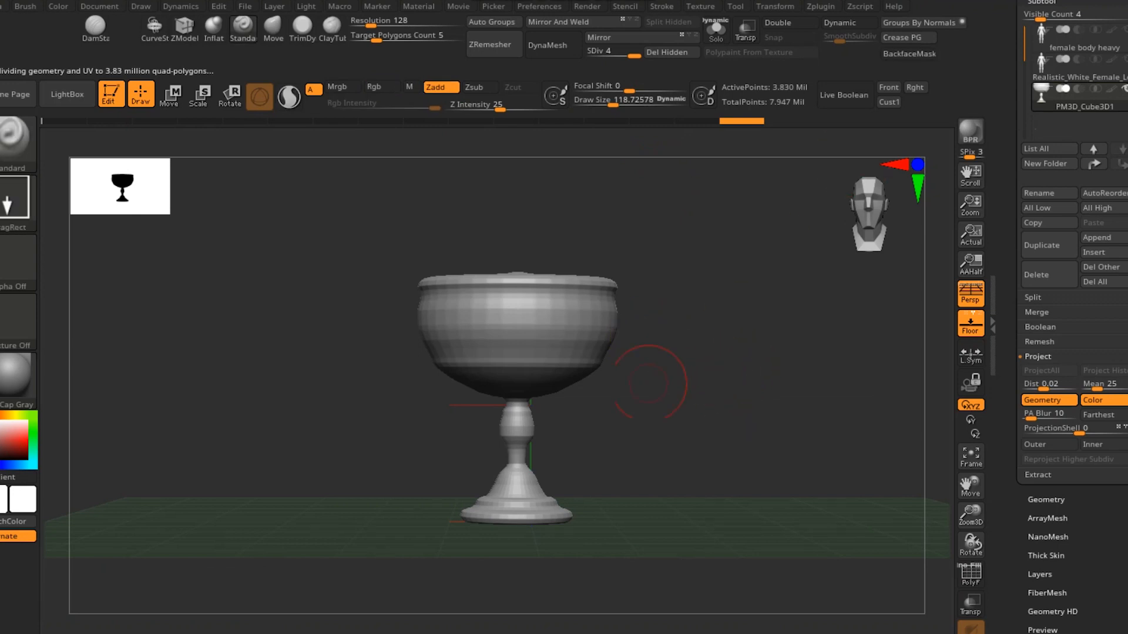
key(shift)
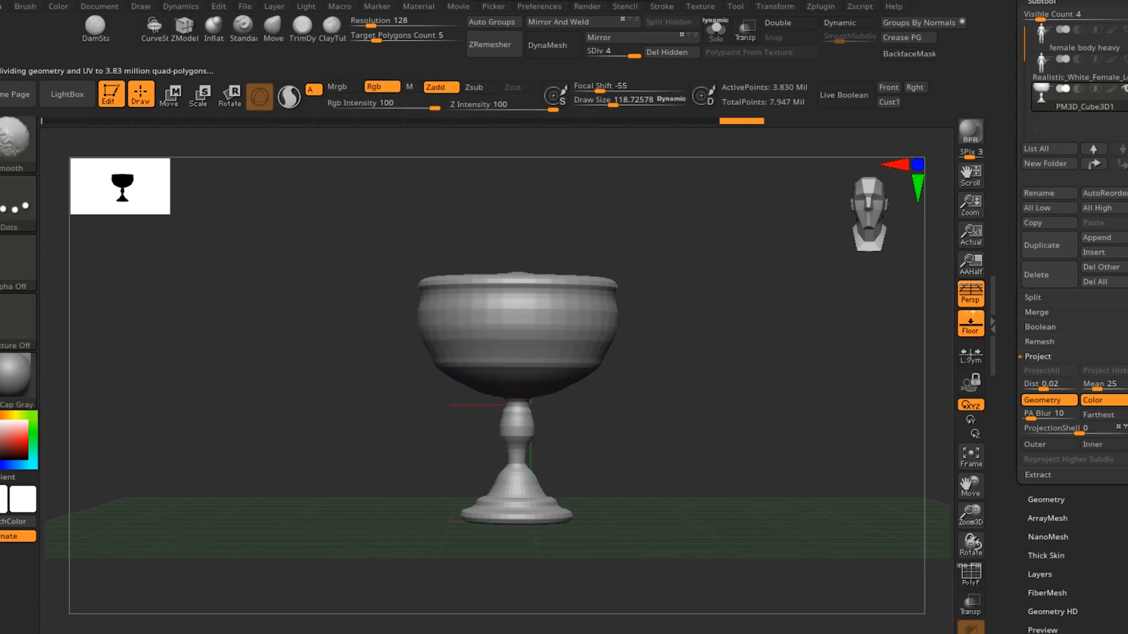
shift+drag(595, 312, 594, 341)
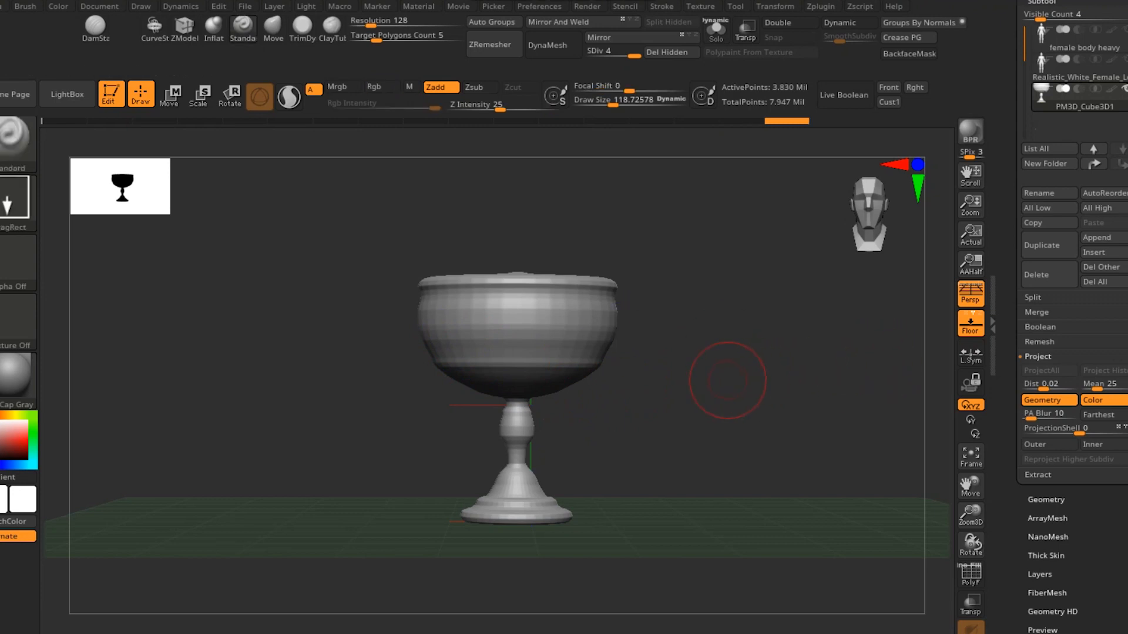
Stamp the reference photo's relief figure onto the bowl's front, inspect it, and return to the stored Cust1 view with the photo shown.
key(shift+z)
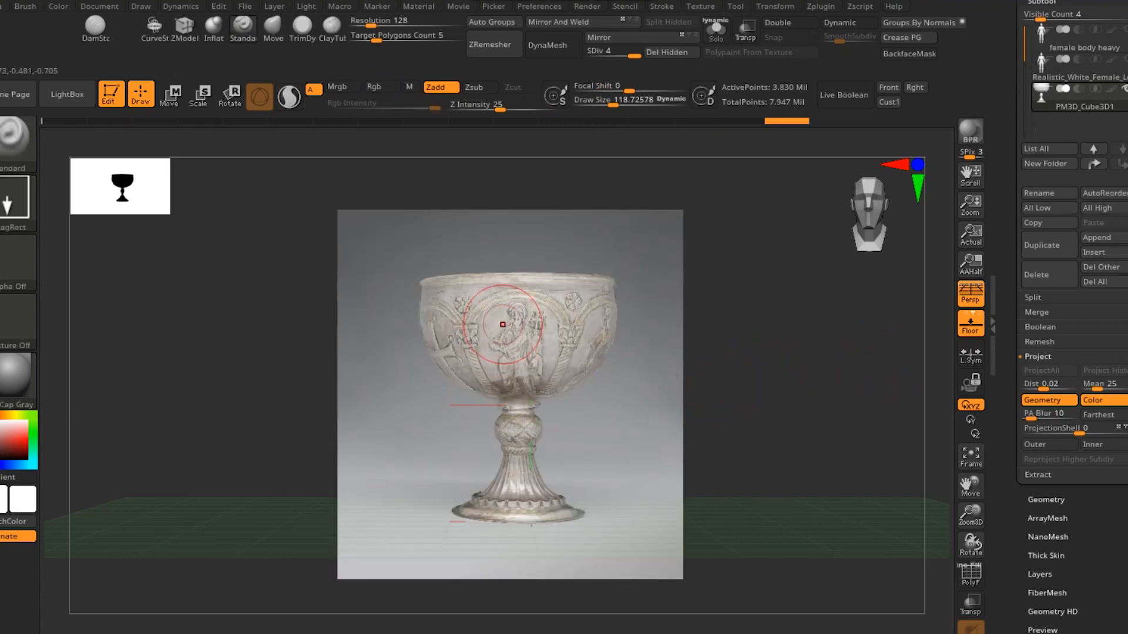
key(shift+z)
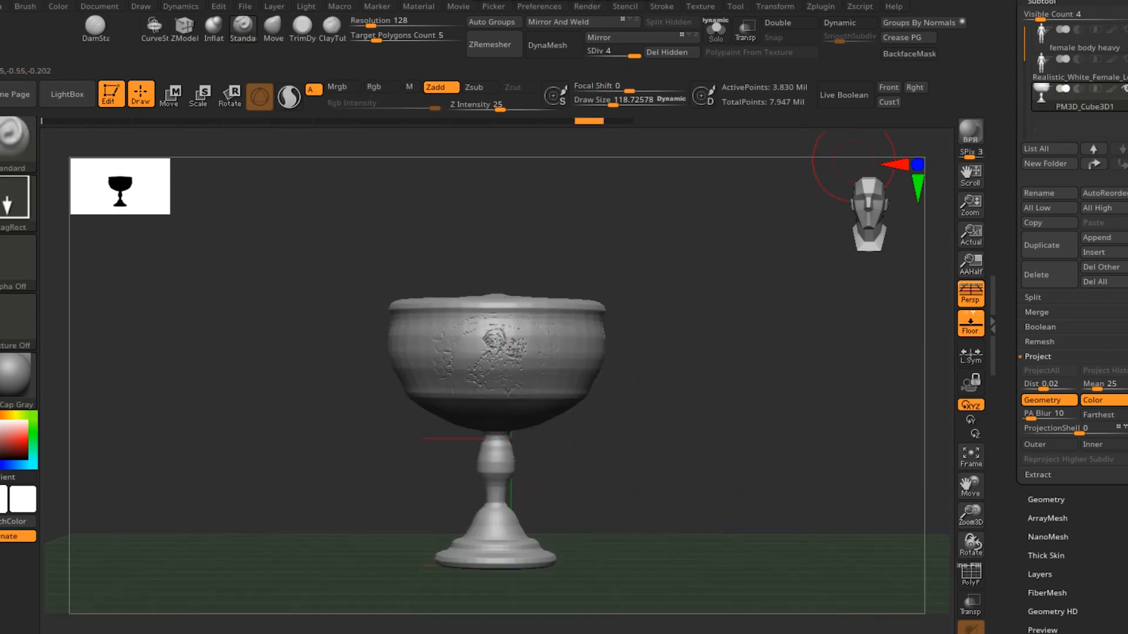
alt+drag(847, 159, 693, 144)
mouse_move(778, 170)
alt+mouse_down()
mouse_move(917, 209)
mouse_move(789, 173)
alt+mouse_up()
click(889, 101)
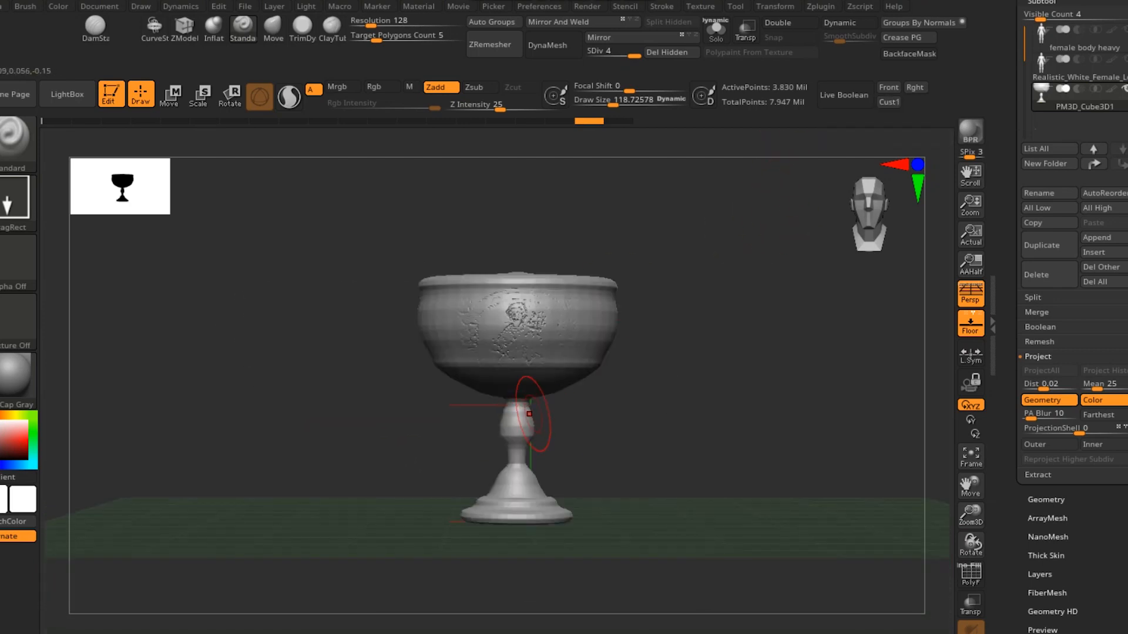
key(shift+z)
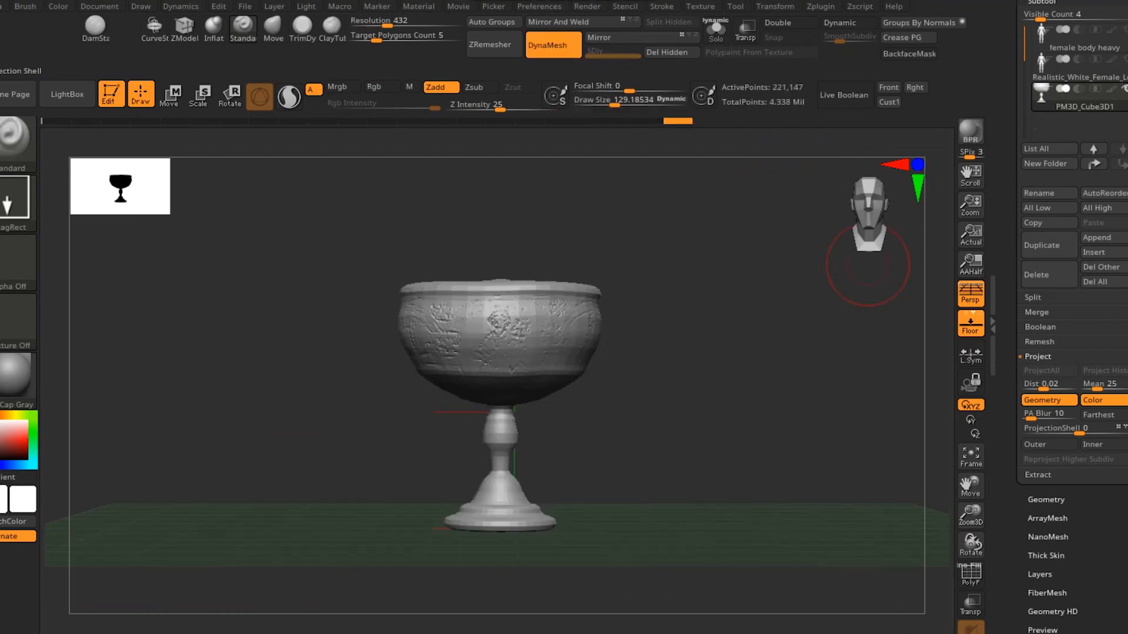
Insert a Sphere3D subtool, shrink it to fit within the bowl's width and raise it to the chalice's rim.
click(1097, 252)
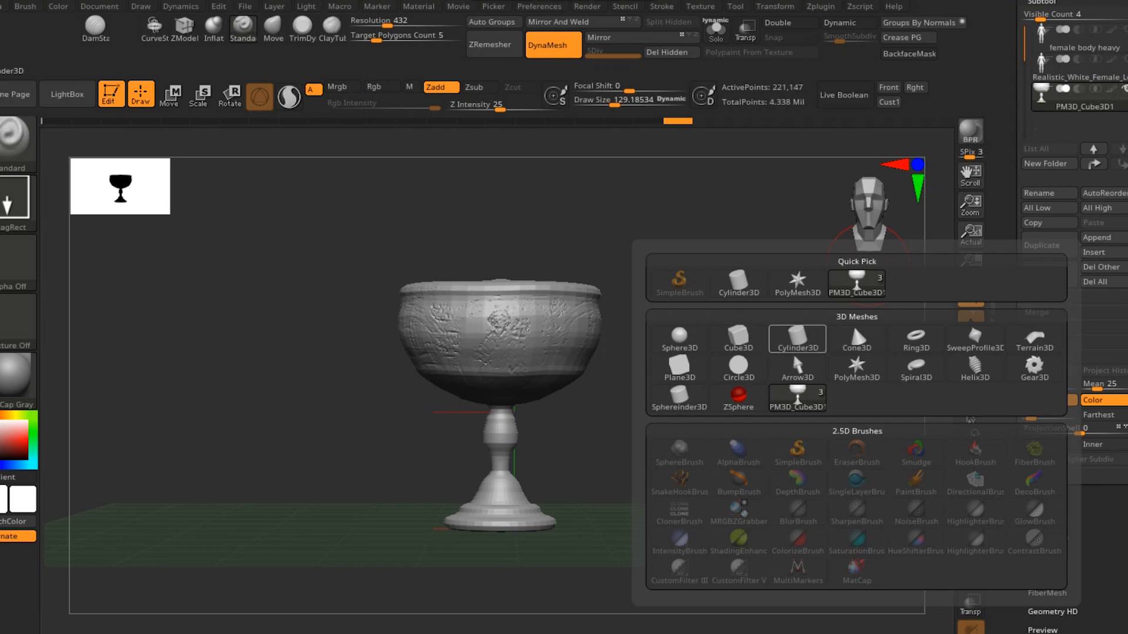
click(679, 338)
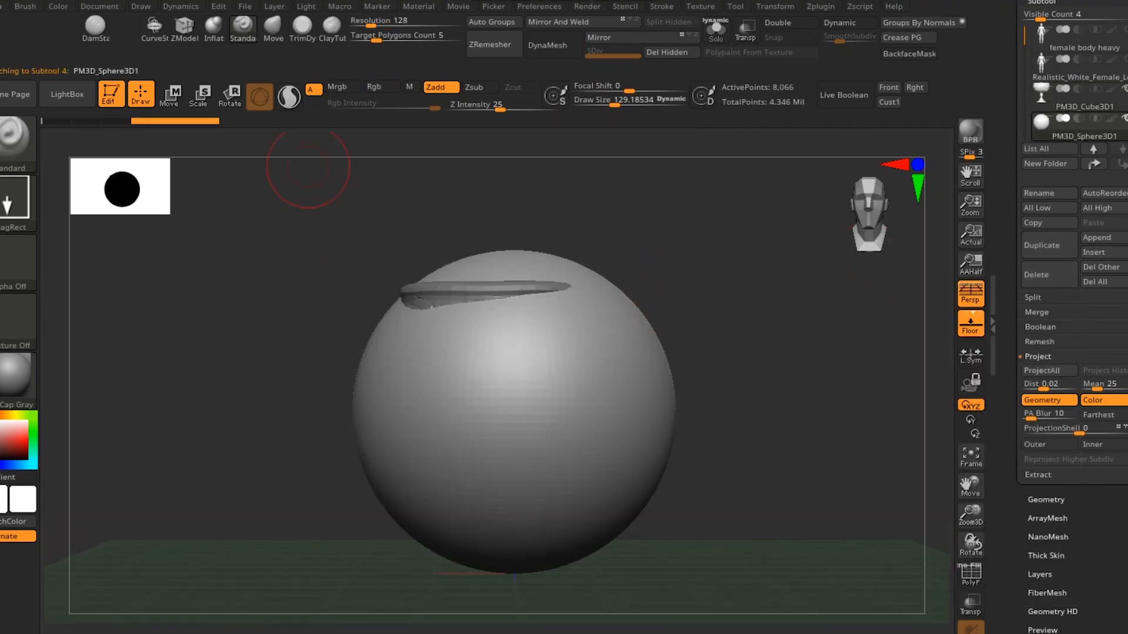
key(w)
drag(513, 411, 497, 477)
drag(512, 318, 513, 185)
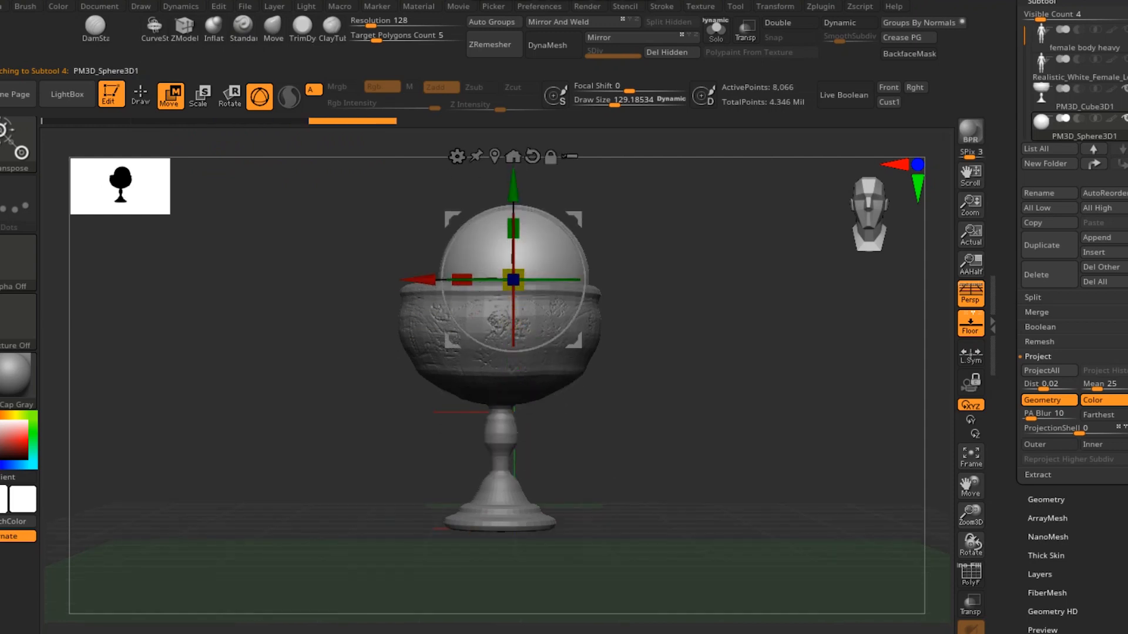
Centre the sphere over the chalice's opening as seen from above and enlarge it to sit just inside the rim.
alt+drag(734, 329, 718, 406)
drag(717, 364, 726, 427)
drag(386, 359, 365, 355)
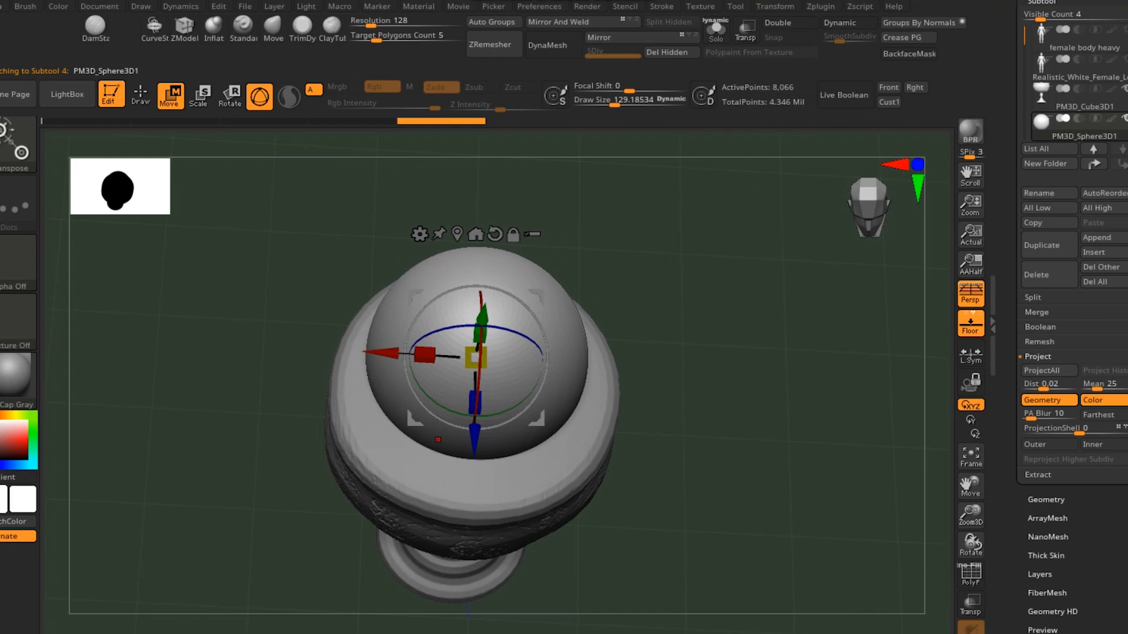
drag(472, 437, 473, 460)
drag(705, 376, 706, 450)
drag(478, 377, 495, 370)
drag(475, 474, 476, 477)
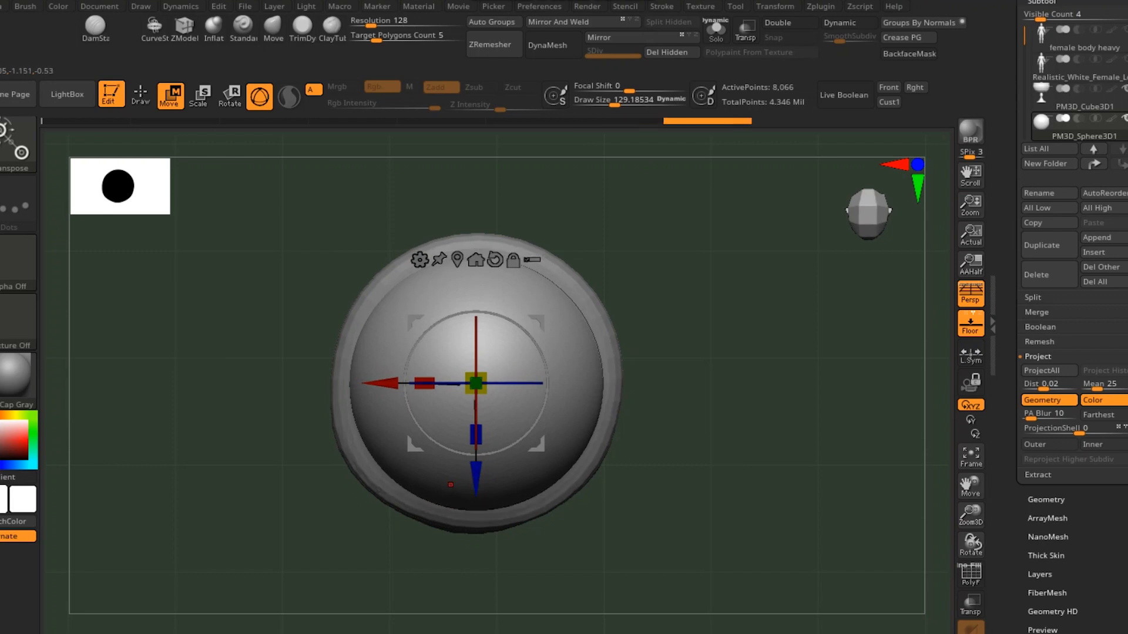
drag(381, 384, 379, 384)
Lower the sphere into the bowl, set it to subtract and turn on Live Boolean.
drag(705, 405, 698, 338)
drag(474, 288, 474, 305)
drag(705, 376, 714, 379)
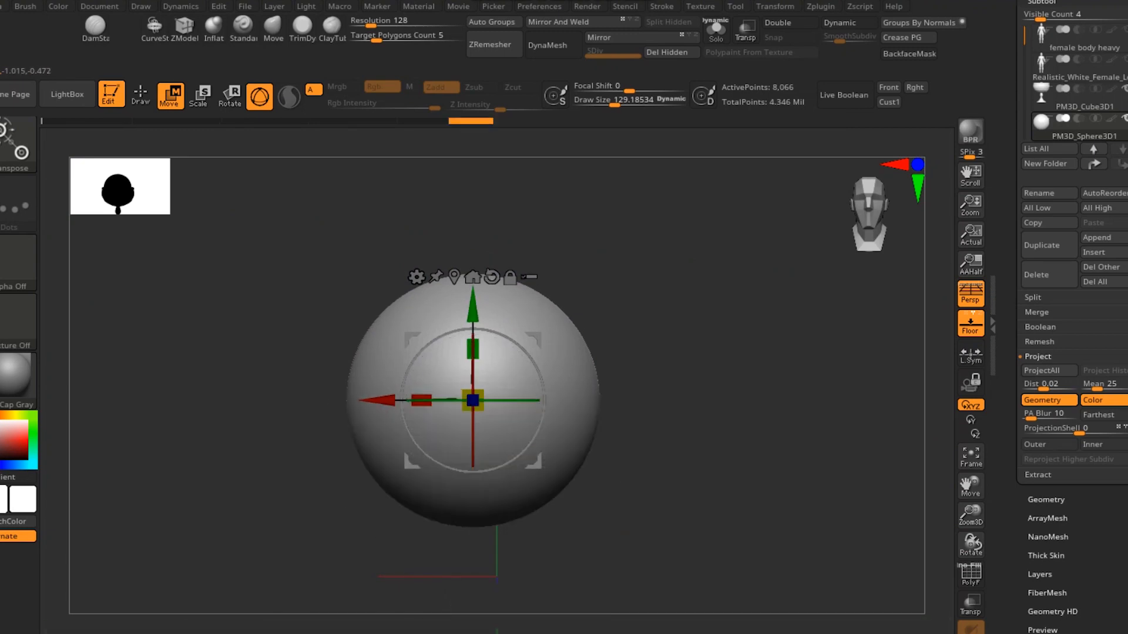
click(1078, 119)
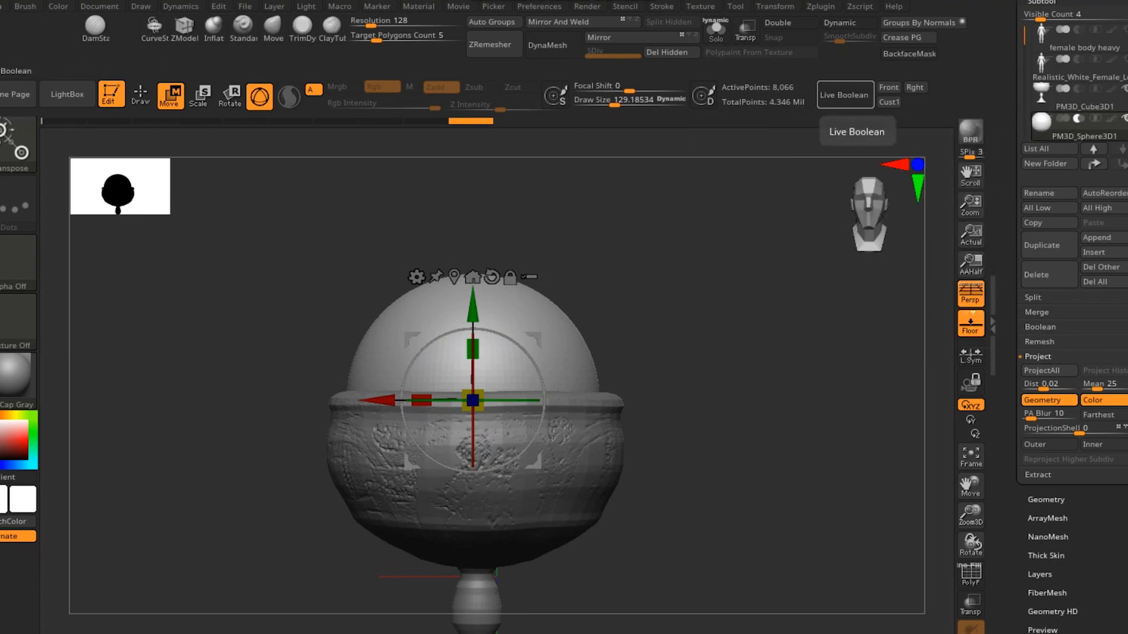
click(844, 94)
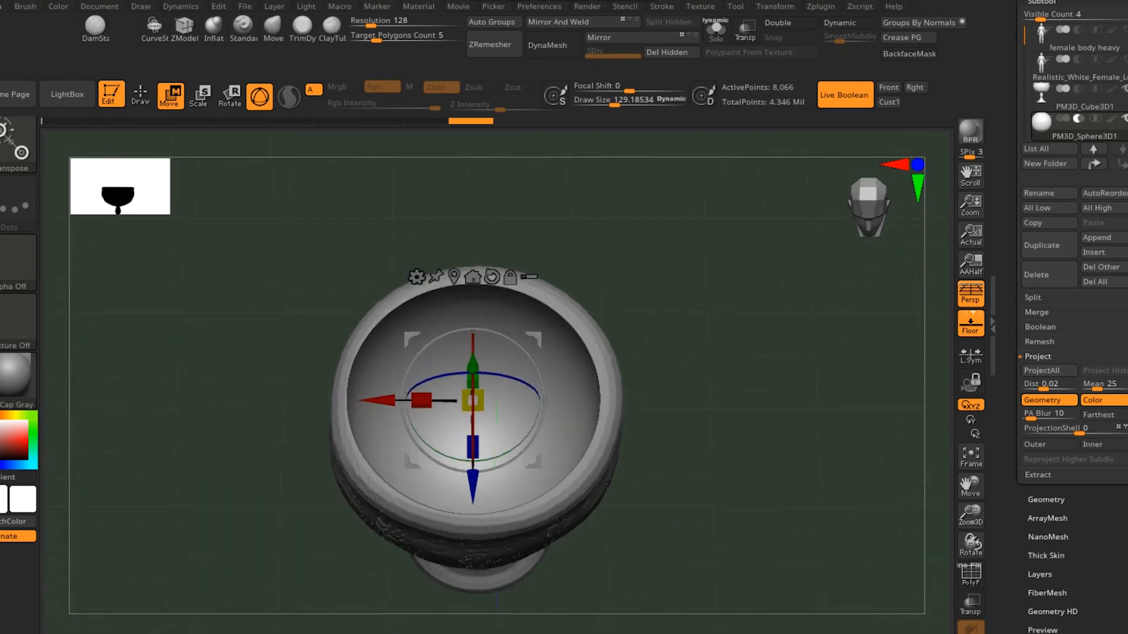
Adjust the height of the subtracting sphere in the bowl and make a Boolean mesh from the subtools.
mouse_move(734, 376)
mouse_down()
mouse_move(816, 364)
mouse_move(776, 312)
mouse_move(737, 376)
mouse_move(746, 306)
mouse_move(734, 276)
mouse_move(734, 376)
mouse_up()
drag(473, 324, 473, 349)
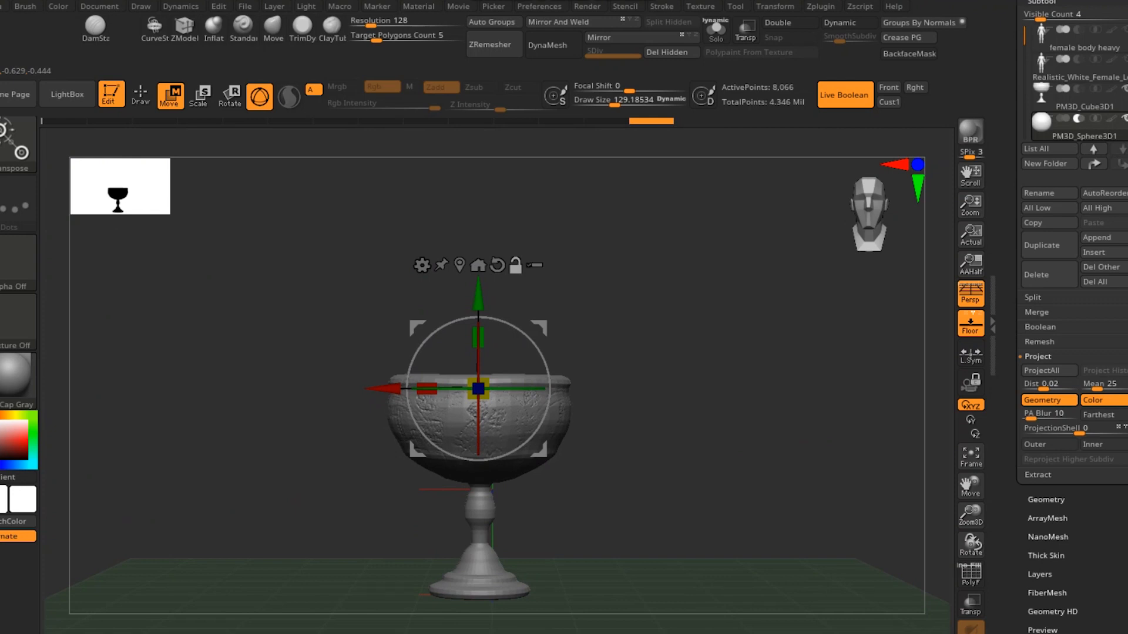
click(1040, 327)
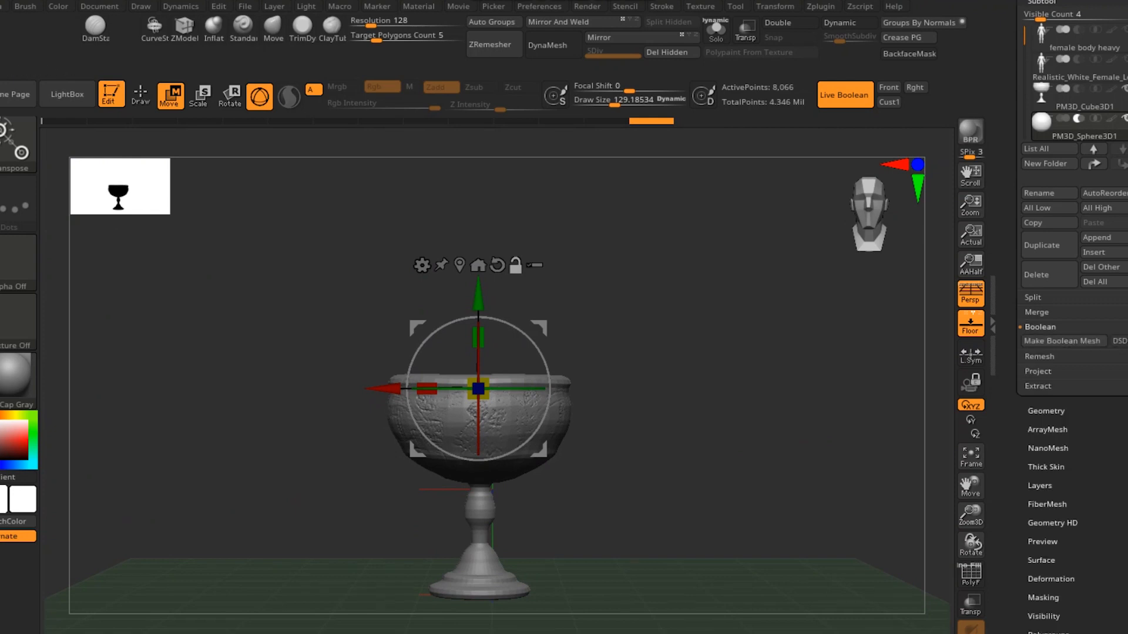
click(1064, 341)
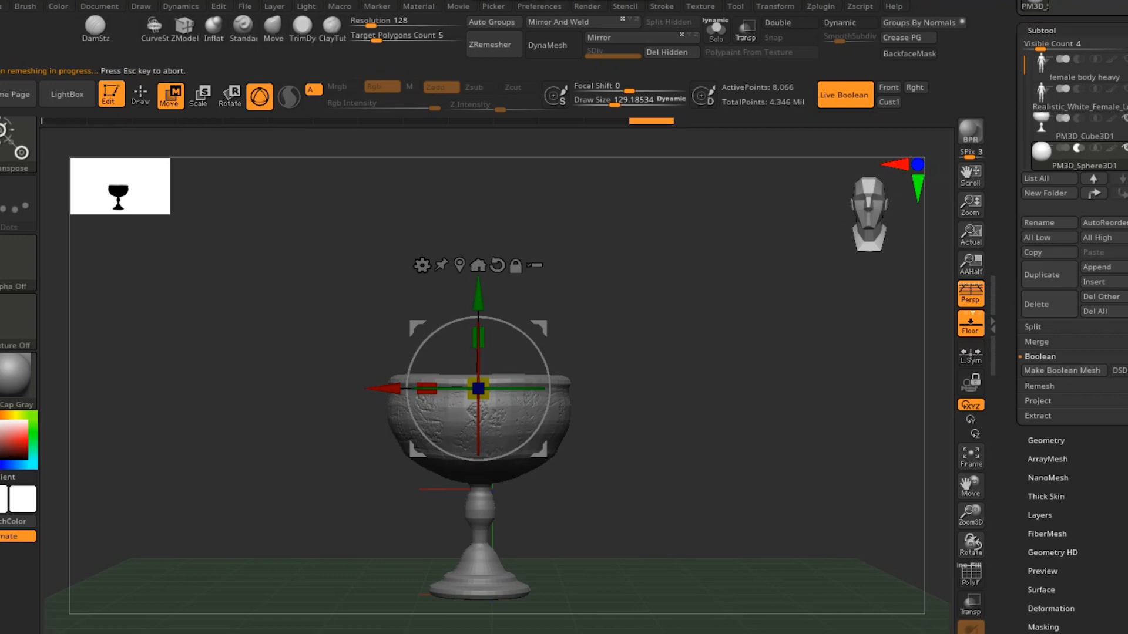
Insert the UMesh_PM3D_Cube3D1 Boolean mesh as a subtool and isolate it with the Standard brush active.
click(1100, 282)
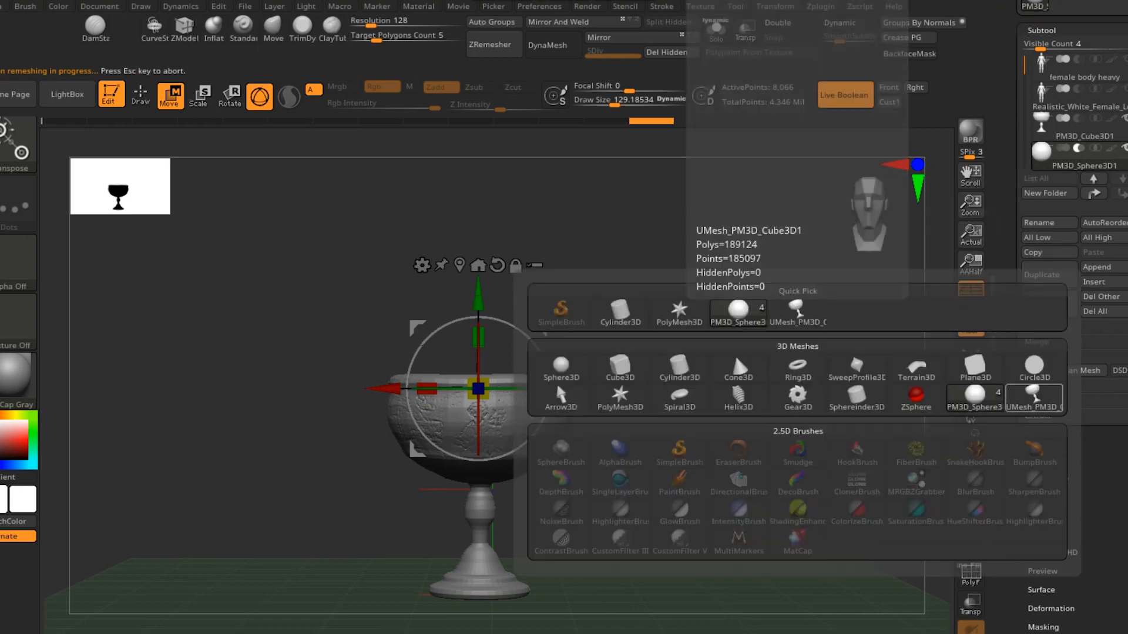
click(1034, 397)
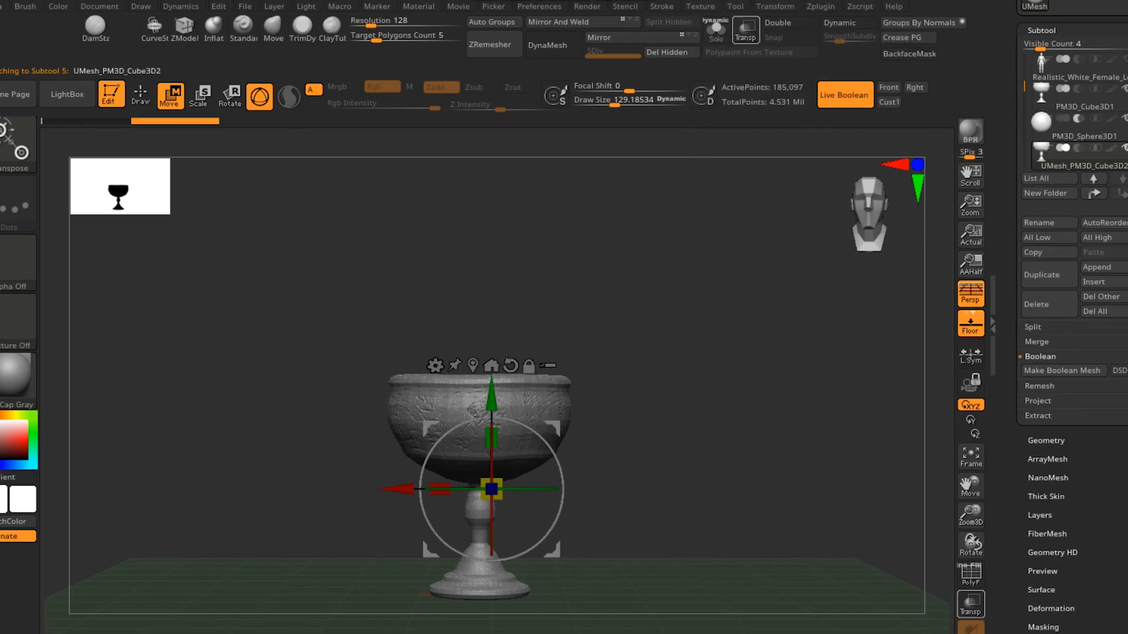
click(716, 31)
drag(705, 264, 558, 341)
key(q)
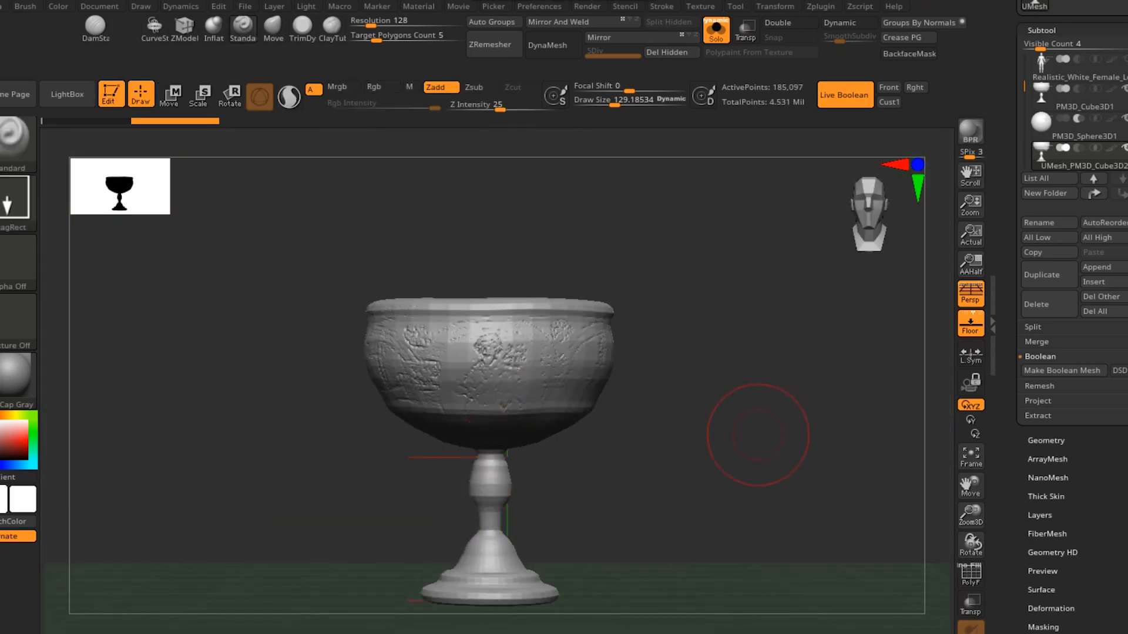
key(b)
key(s)
key(t)
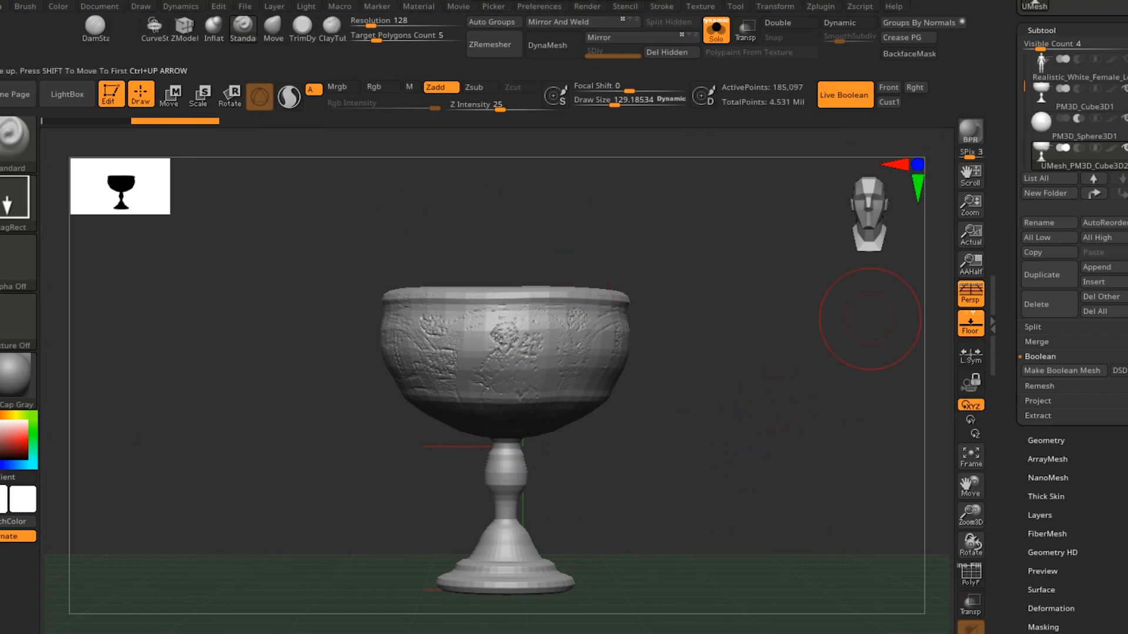
Make the female body heavy subtool active and frame its torso from the front.
drag(1113, 329, 1113, 429)
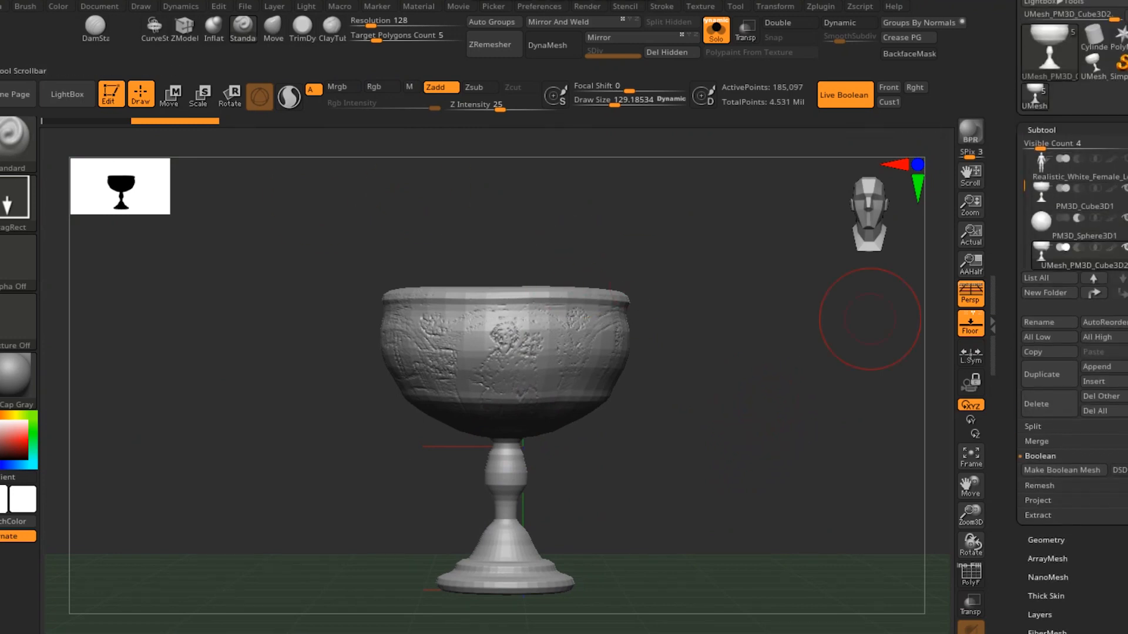
drag(1025, 186, 1025, 161)
click(1075, 170)
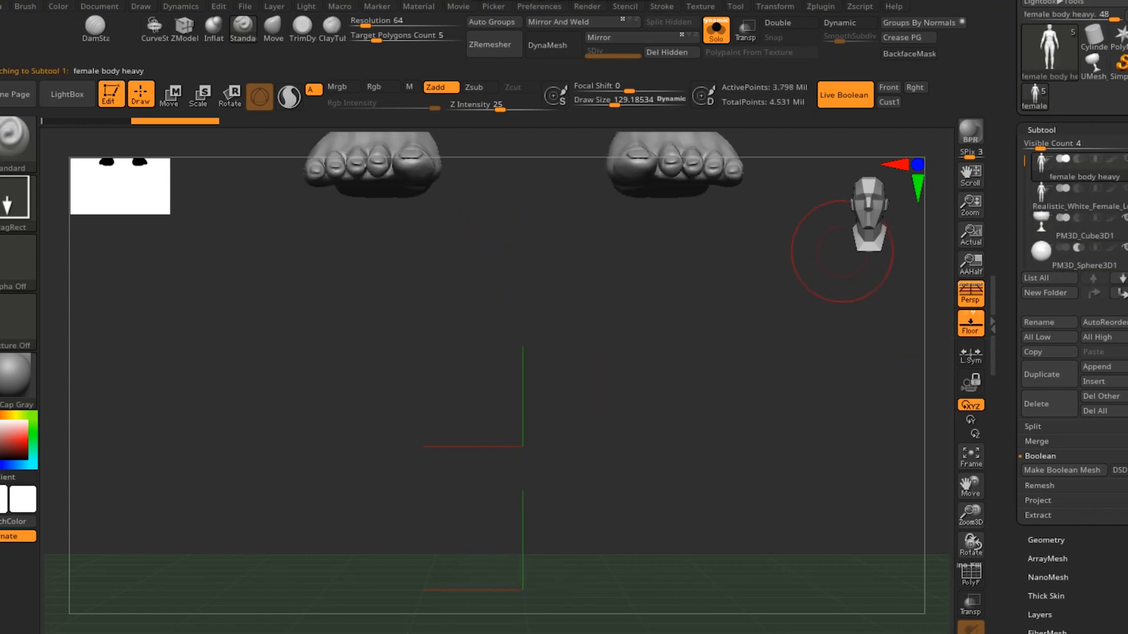
key(f)
alt+drag(705, 159, 703, 458)
drag(707, 329, 627, 405)
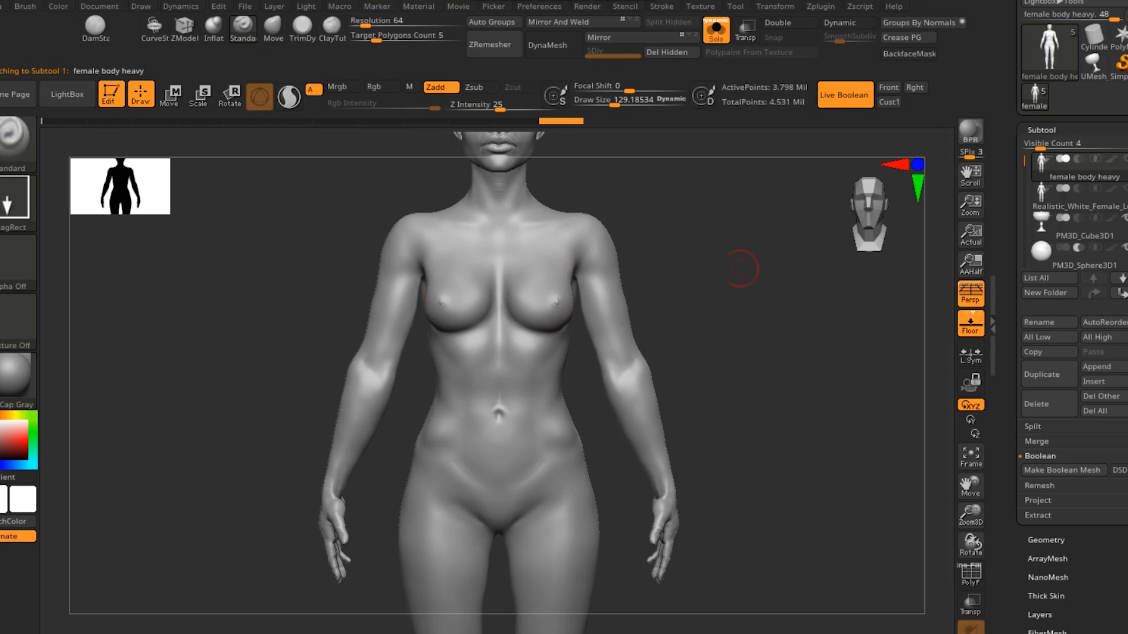
Show the heavy body's polygon wireframe and choose MaskLasso as the masking brush.
mouse_move(722, 347)
alt+mouse_down()
mouse_move(720, 300)
mouse_move(717, 348)
alt+mouse_up()
key(shift+f)
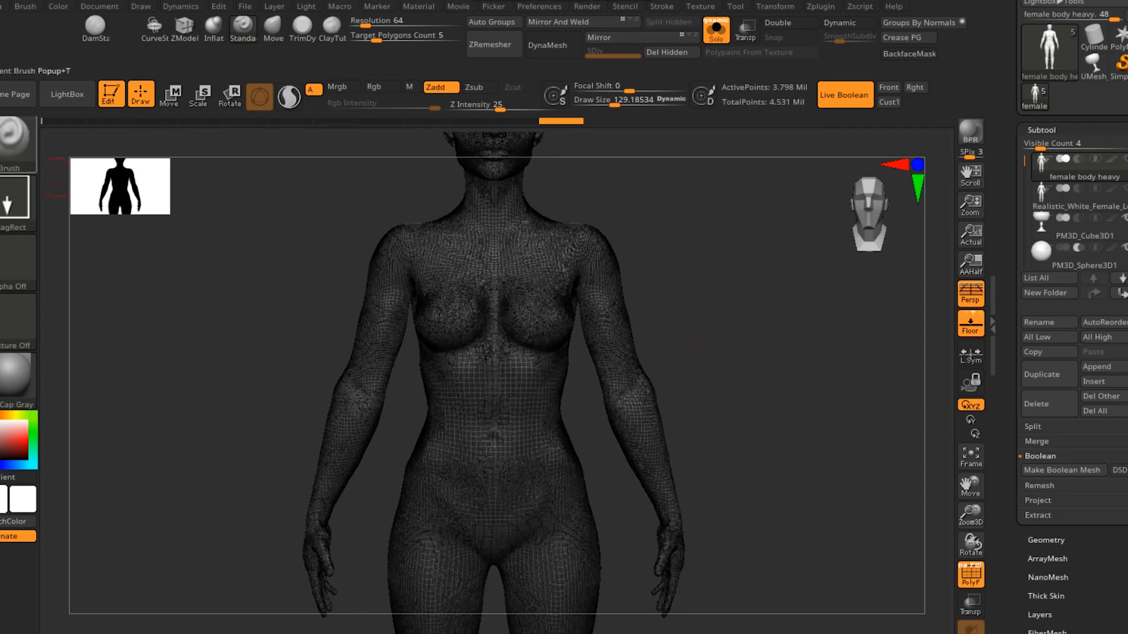
click(18, 141)
click(503, 159)
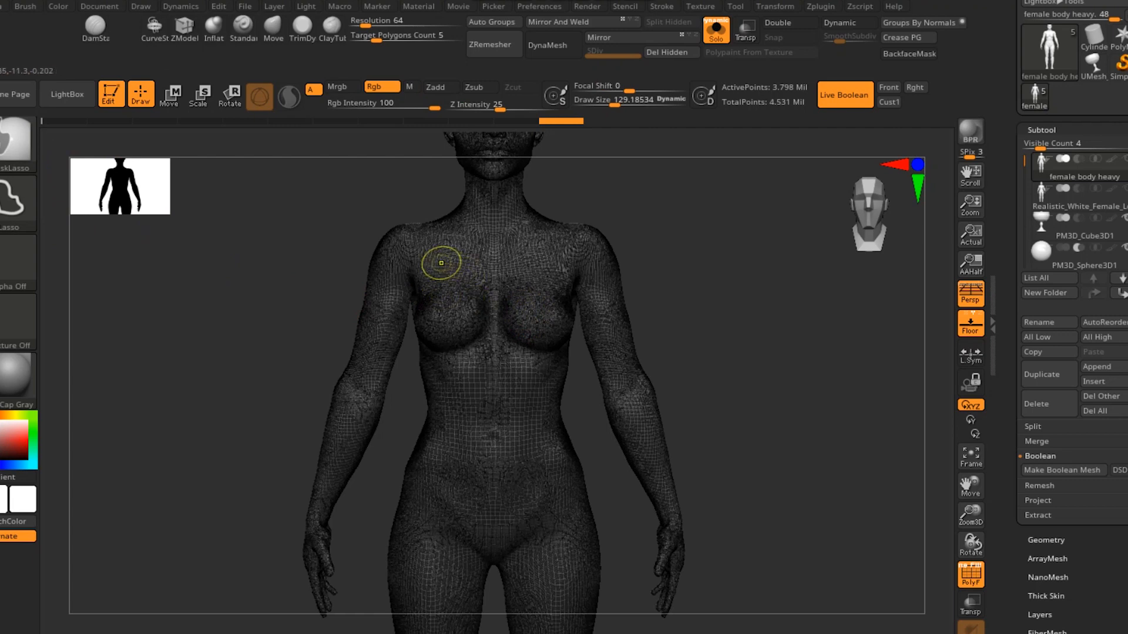
mouse_move(437, 265)
ctrl+mouse_down()
mouse_move(529, 252)
mouse_move(482, 282)
mouse_move(555, 355)
ctrl+mouse_up()
key(ctrl+z)
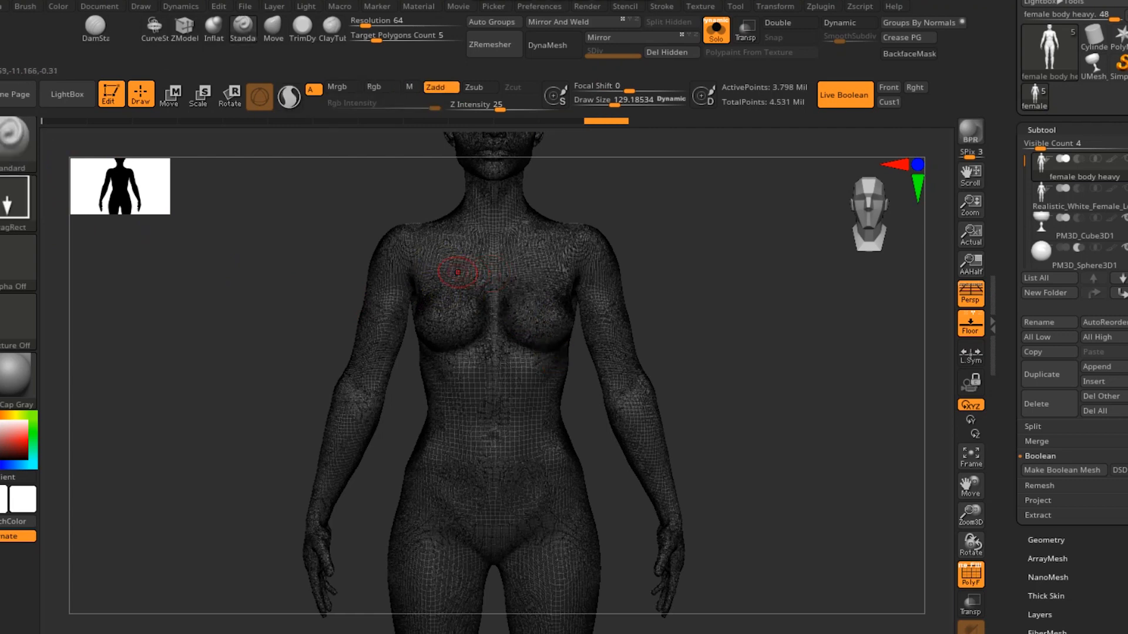
Lasso-mask the heavy body's chest and belly, tapering toward the navel, with a strap up to each shoulder.
mouse_move(442, 354)
ctrl+mouse_down()
mouse_move(495, 453)
mouse_move(519, 436)
mouse_move(542, 390)
mouse_move(558, 323)
ctrl+mouse_up()
ctrl+drag(431, 267, 436, 254)
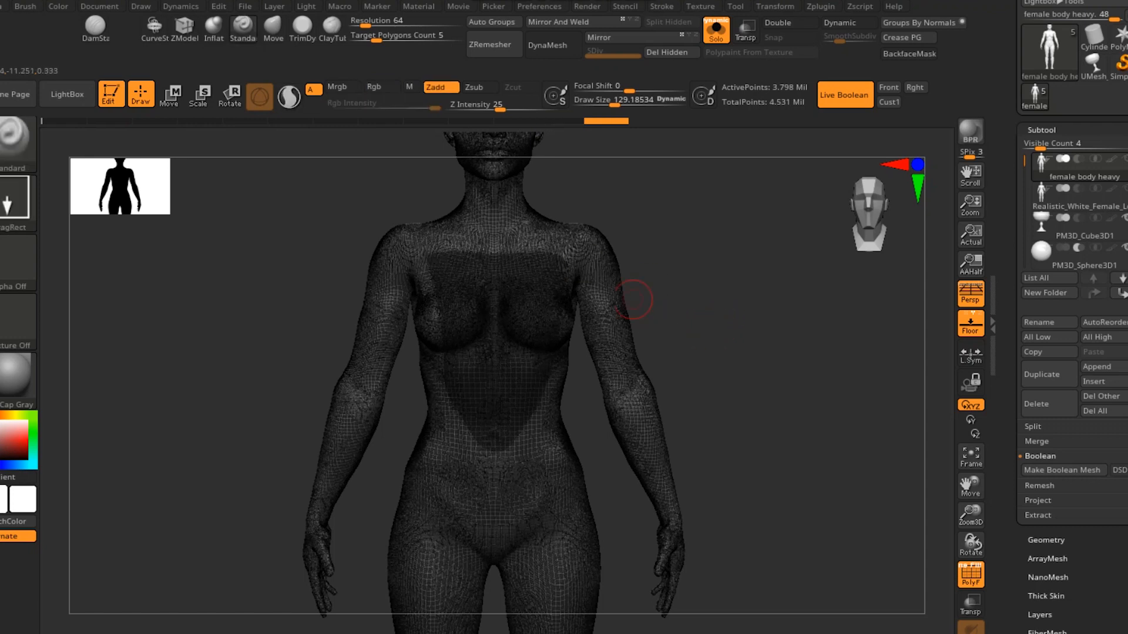
key(ctrl)
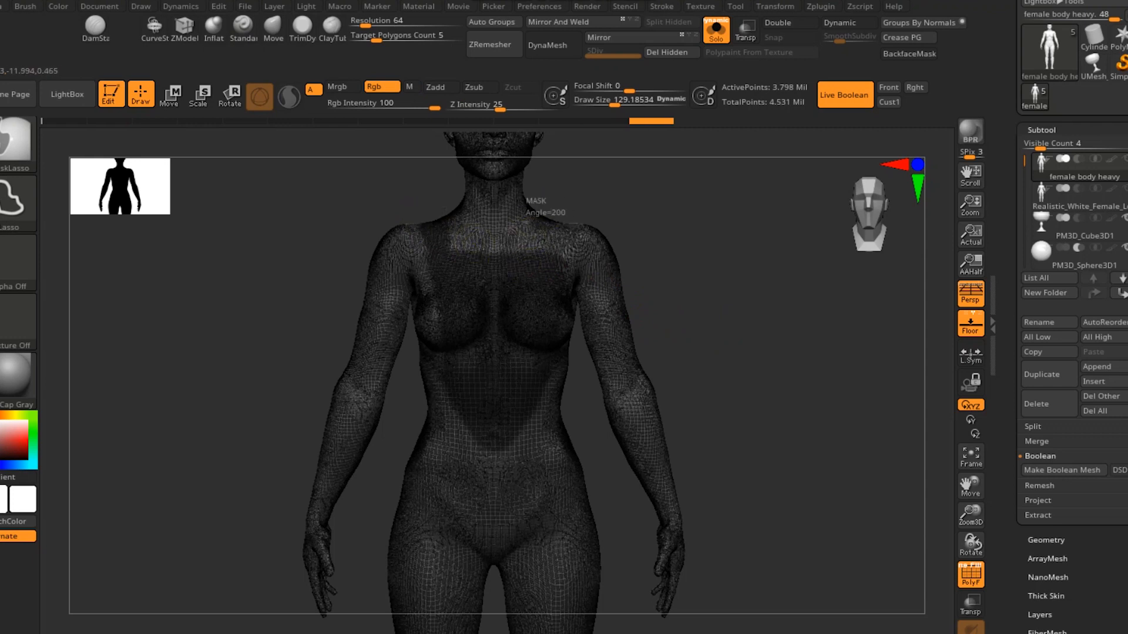
ctrl+drag(552, 266, 568, 221)
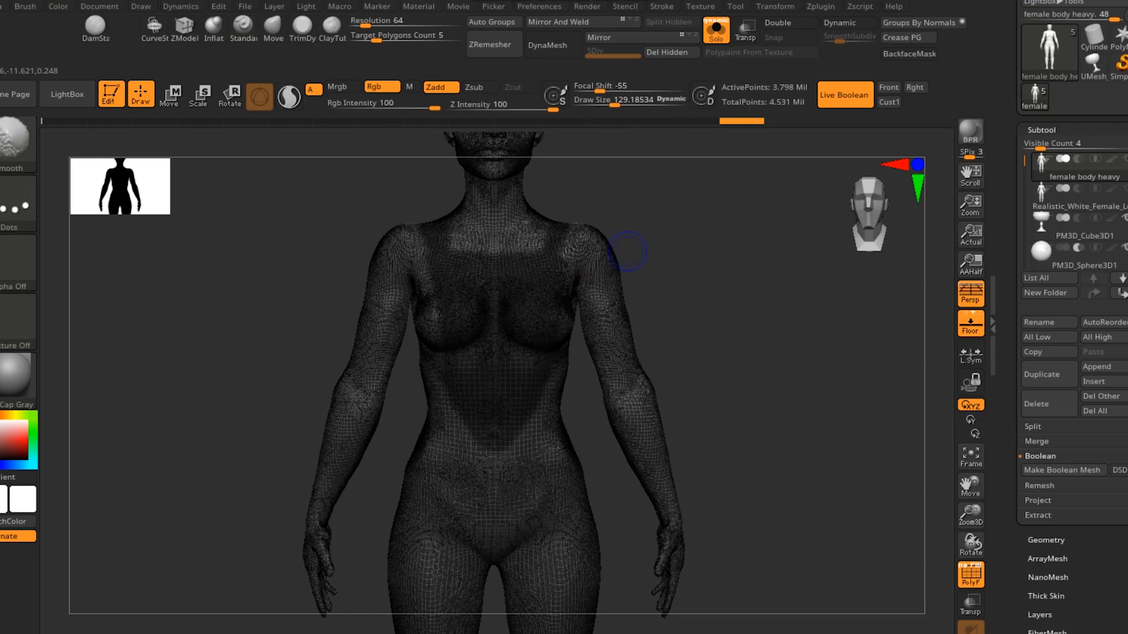
Hide the wireframe and widen the mask's straps toward the outer edge of both shoulders.
key(shift+f)
alt+right_drag(414, 260, 412, 277)
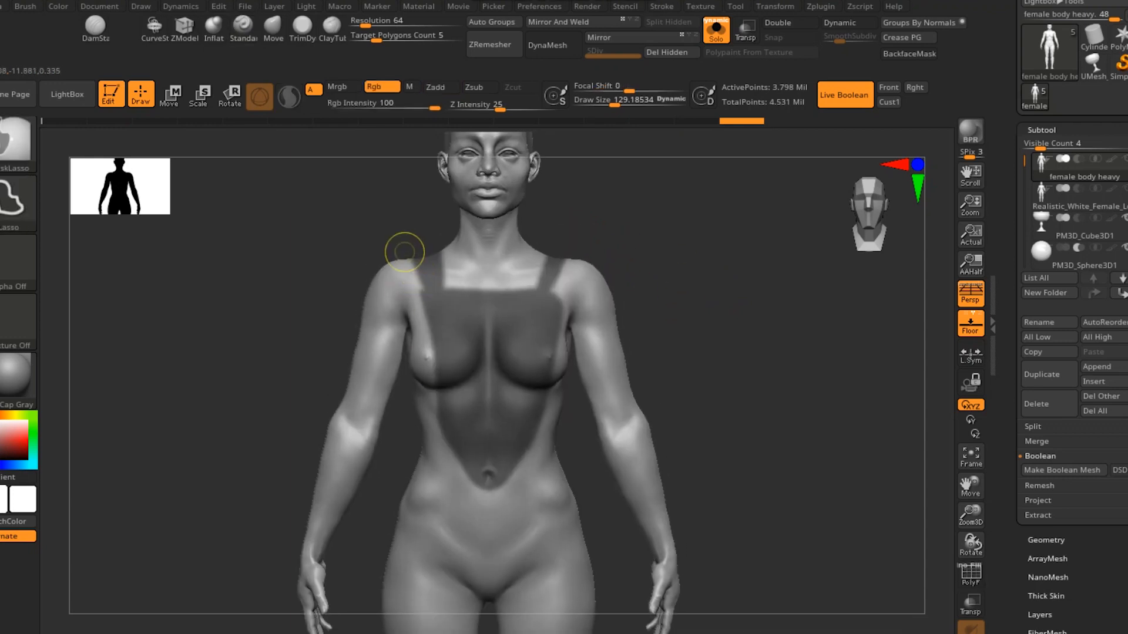
mouse_move(432, 305)
ctrl+mouse_down()
mouse_move(412, 244)
mouse_move(409, 257)
ctrl+mouse_up()
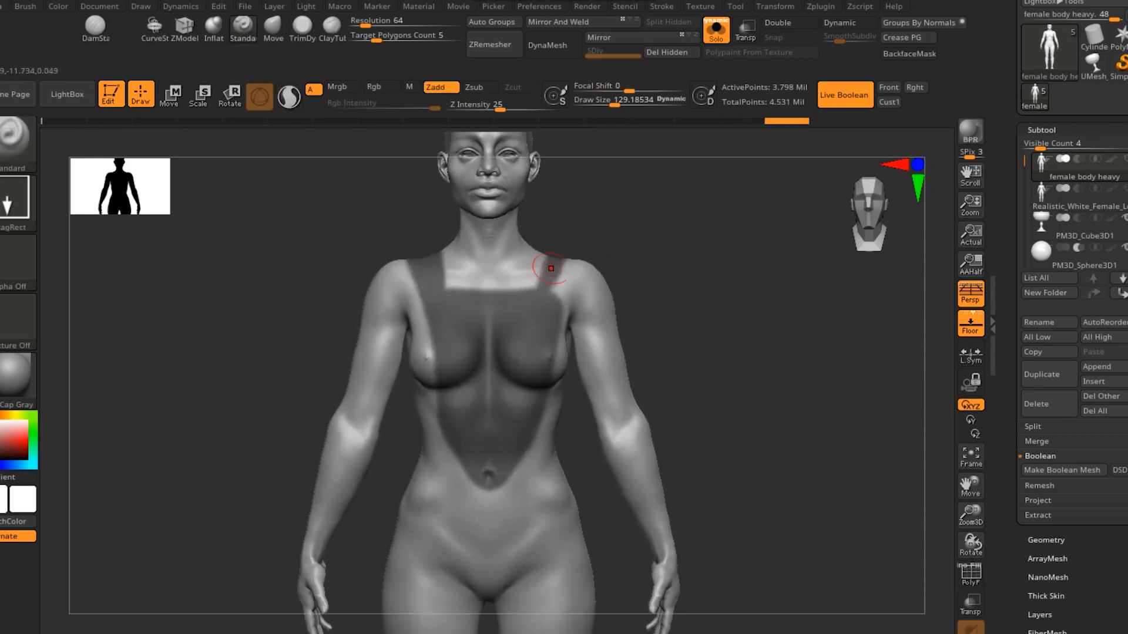
mouse_move(563, 265)
ctrl+mouse_down()
mouse_move(537, 259)
mouse_move(581, 251)
ctrl+mouse_up()
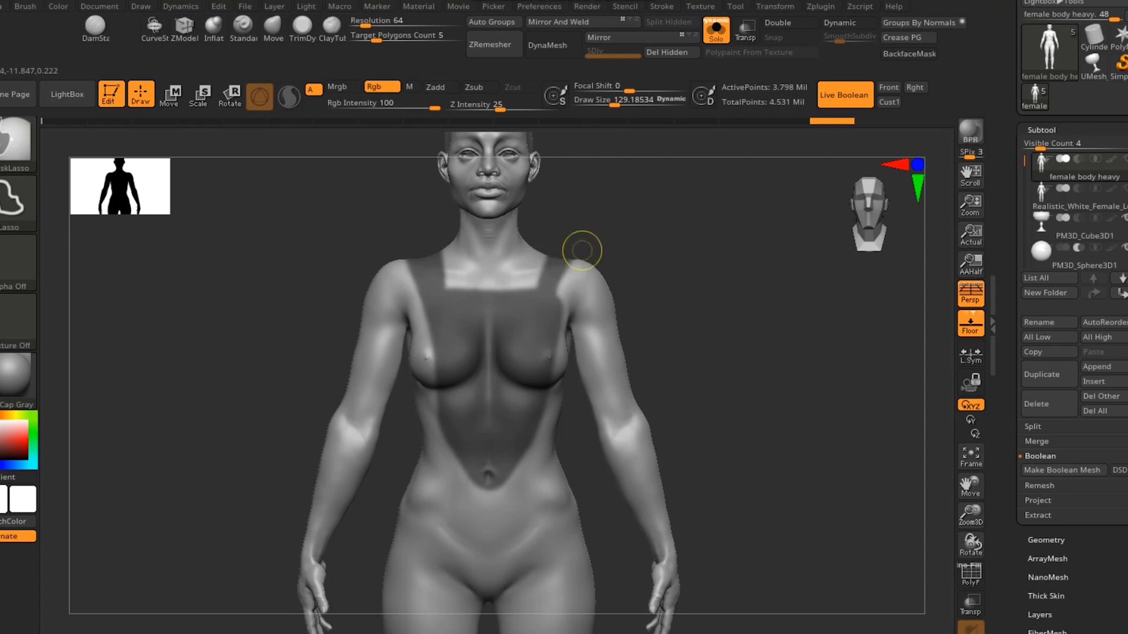
ctrl+drag(566, 295, 586, 254)
right_drag(673, 405, 923, 405)
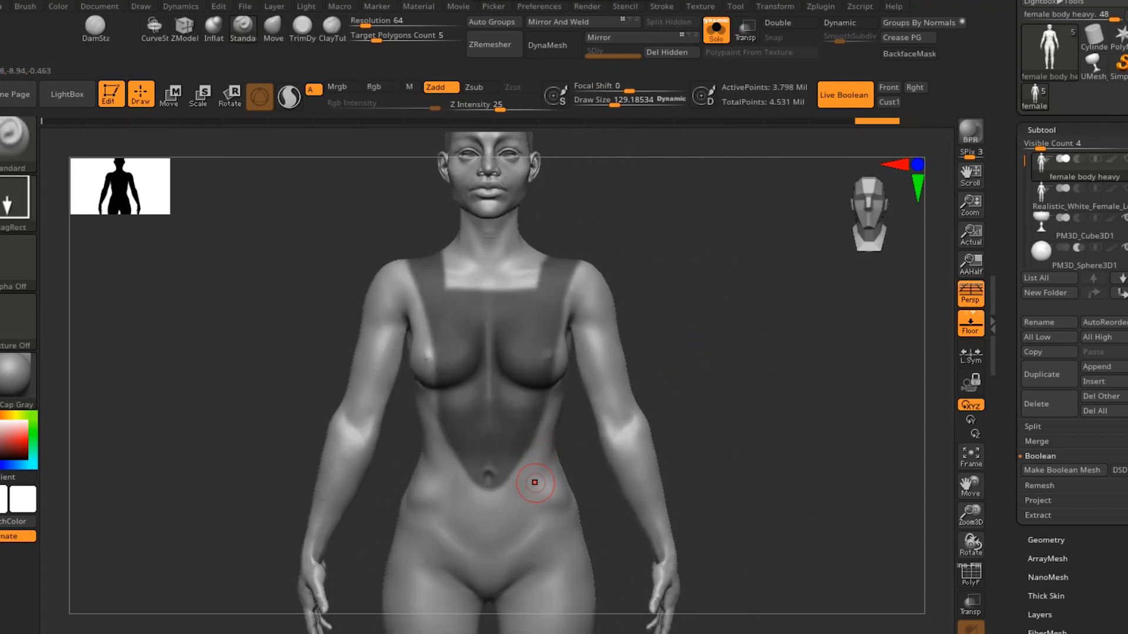
Sharpen the edge of the torso mask on the heavy body.
key(ctrl)
key(ctrl)
key(ctrl)
key(ctrl)
ctrl+alt+click(505, 353)
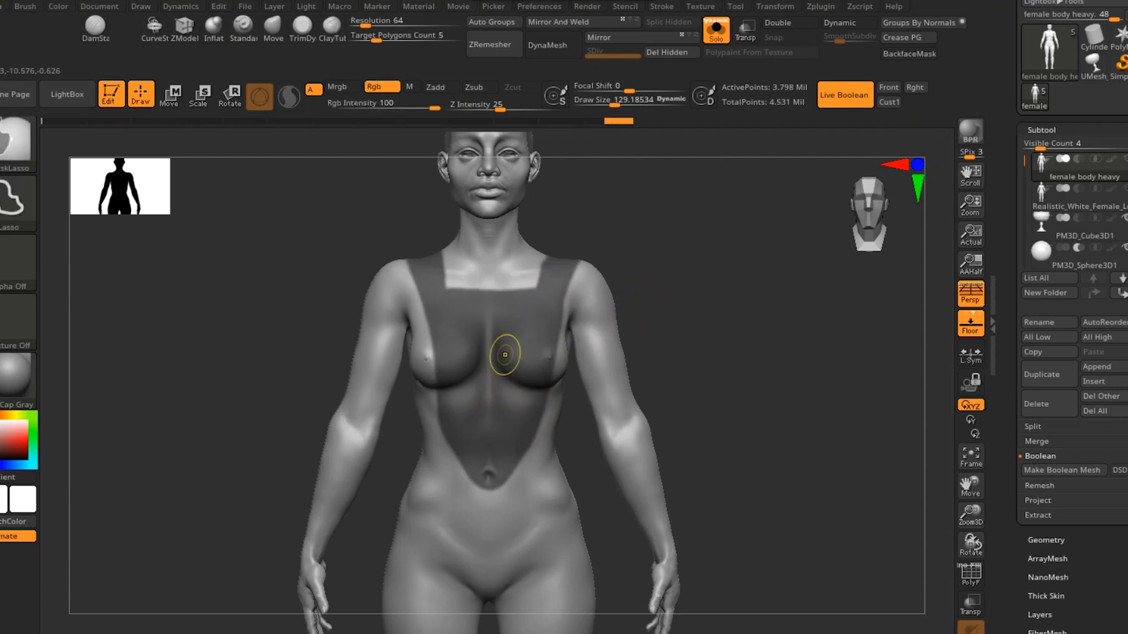
mouse_move(725, 309)
mouse_down()
mouse_move(846, 312)
mouse_move(726, 311)
mouse_up()
key(shift)
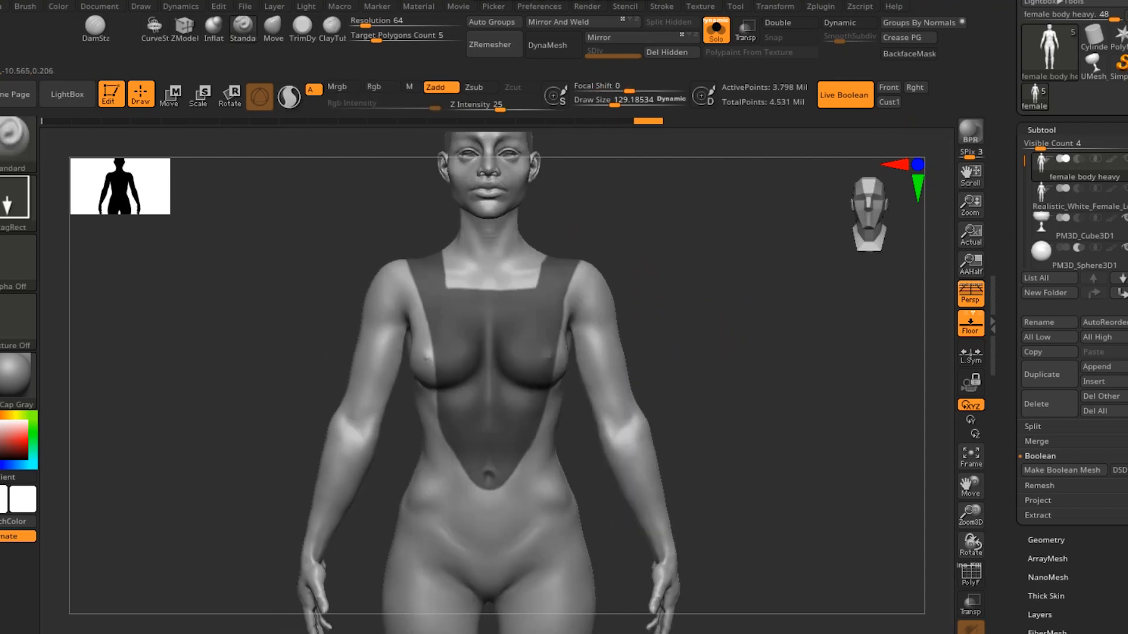
Open the Extract options for the heavy body subtool.
click(1046, 540)
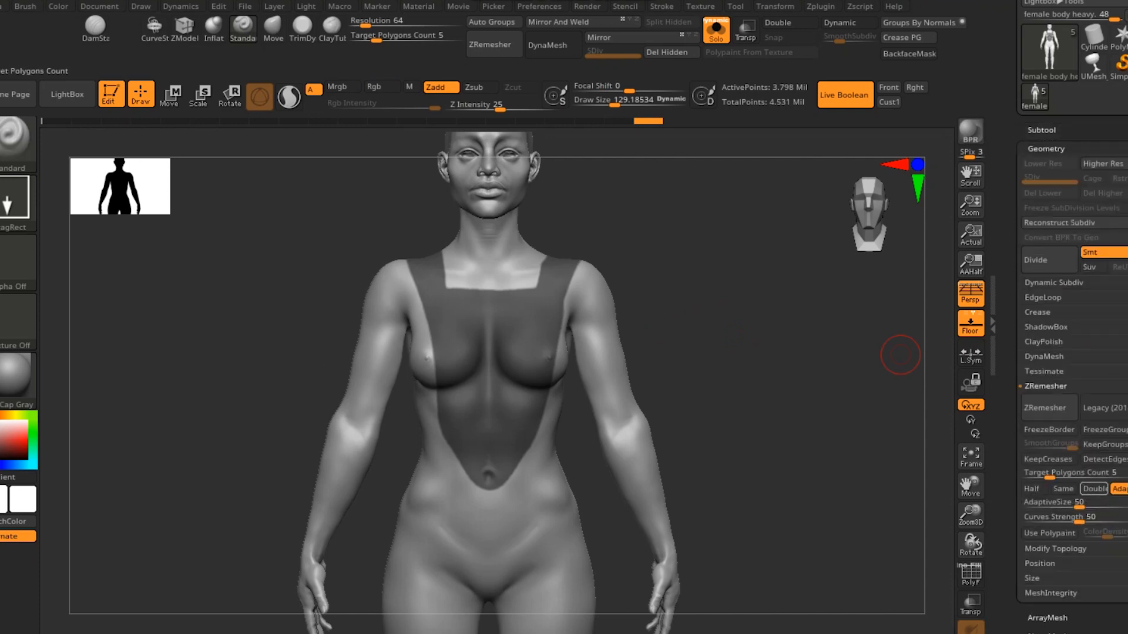
click(1041, 130)
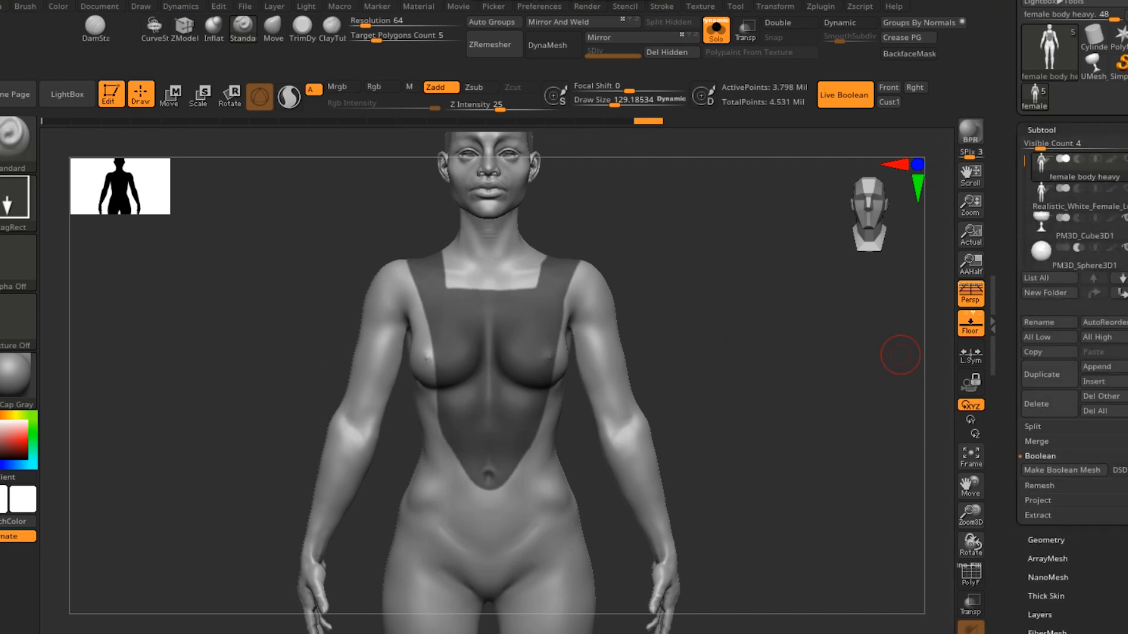
click(1037, 515)
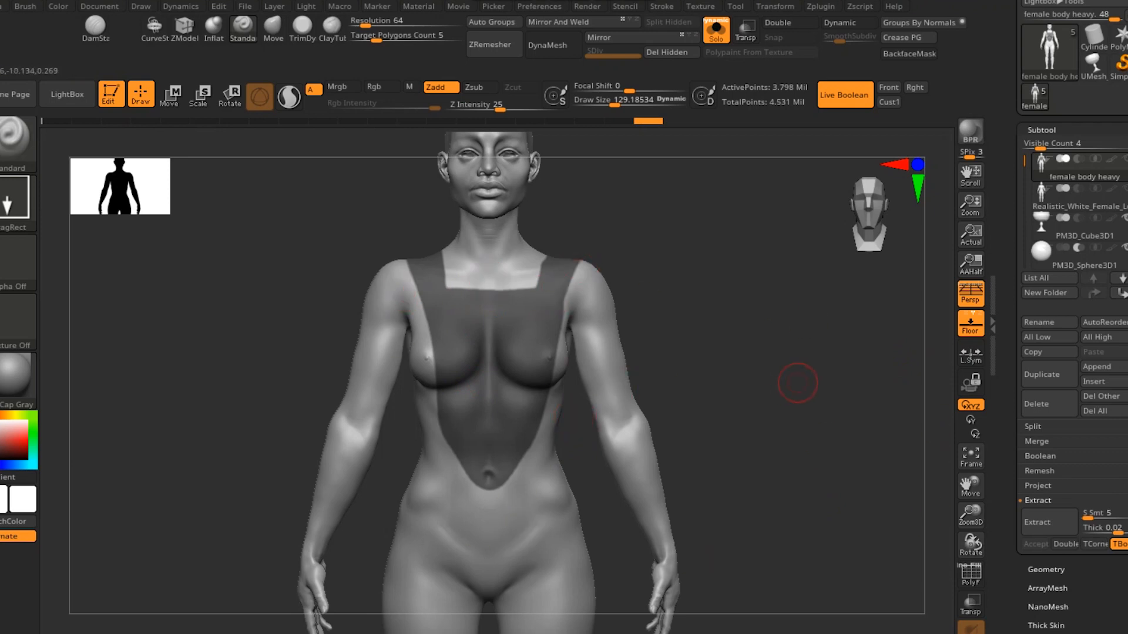
Turn the heavy body's masked torso area into its own polygroup and display it with the wireframe on.
key(shift+f)
key(shift+f)
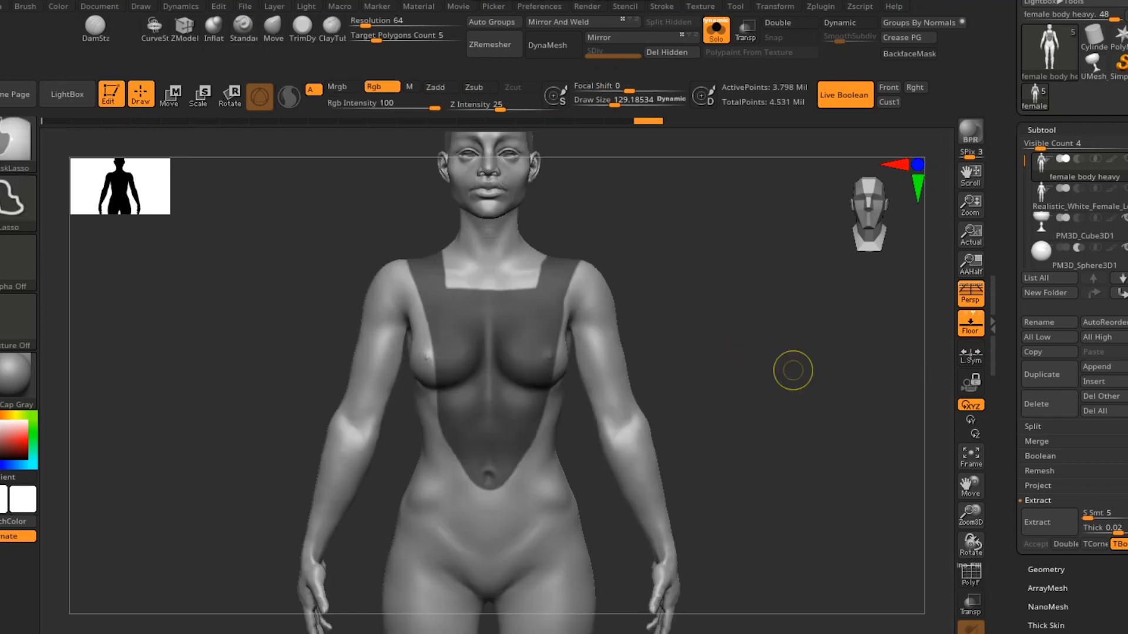
ctrl+drag(793, 370, 794, 372)
key(shift+f)
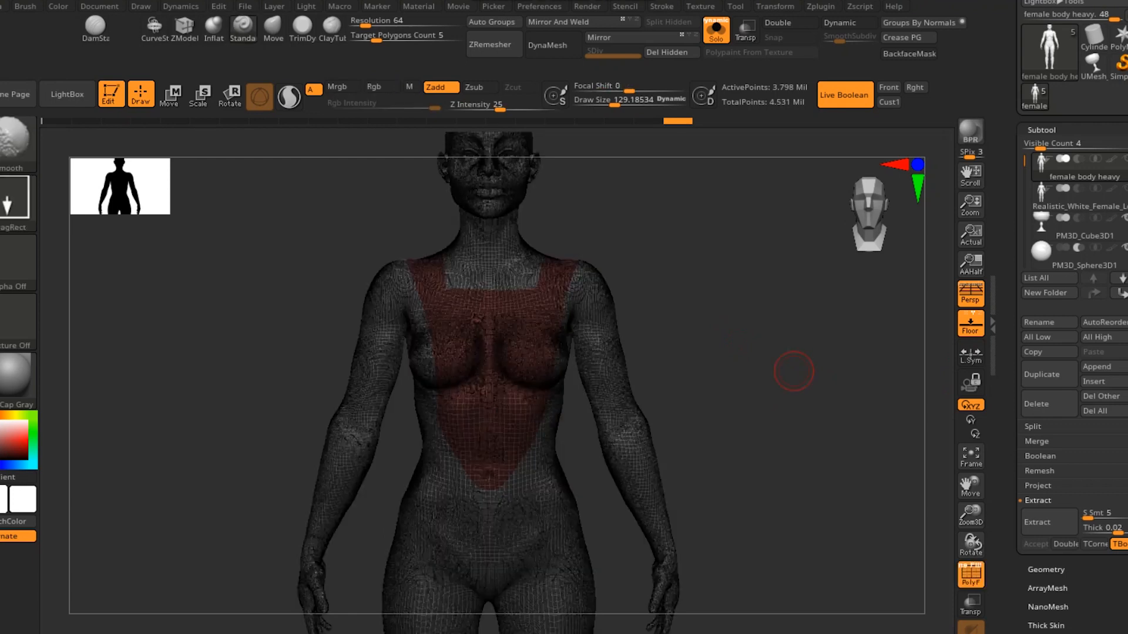
mouse_move(685, 352)
alt+mouse_down()
mouse_move(679, 406)
mouse_move(705, 408)
mouse_move(736, 364)
alt+mouse_up()
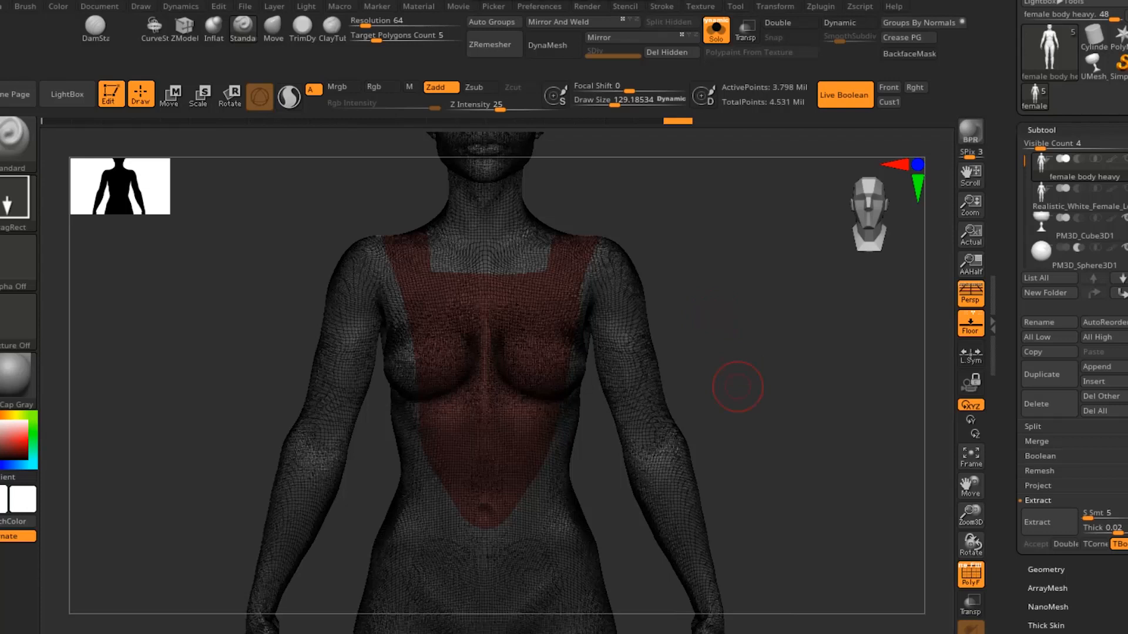
mouse_move(756, 290)
mouse_down()
mouse_move(688, 297)
mouse_move(730, 314)
mouse_move(735, 335)
mouse_up()
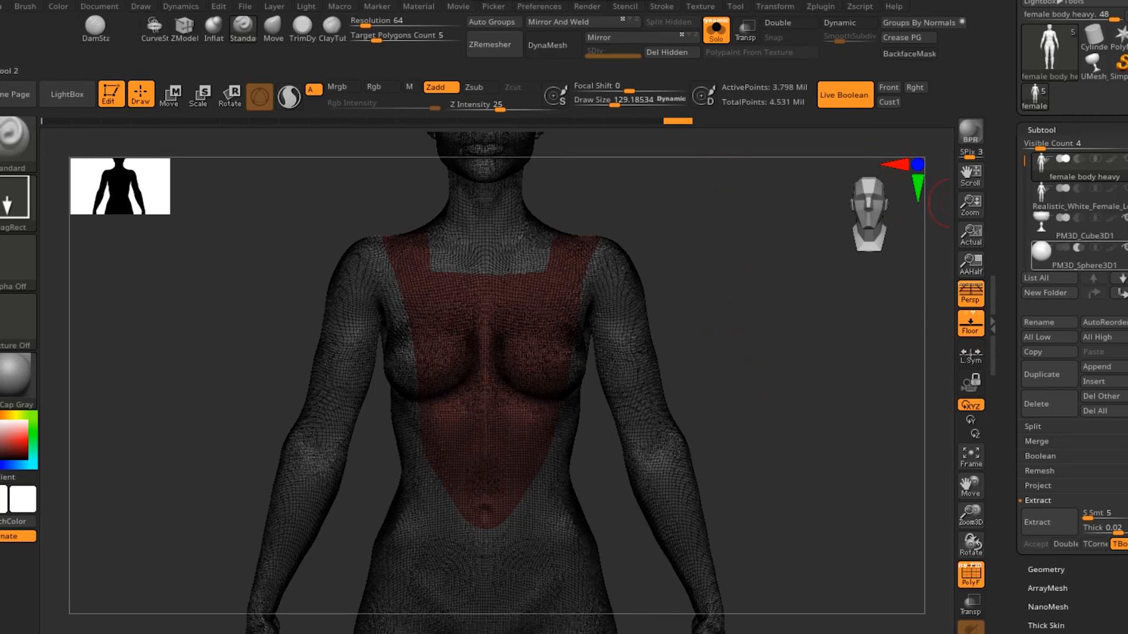
Make the Realistic_White_Female_Low_Poly subtool active and lower it to subdivision level 2, keeping it isolated.
click(1081, 198)
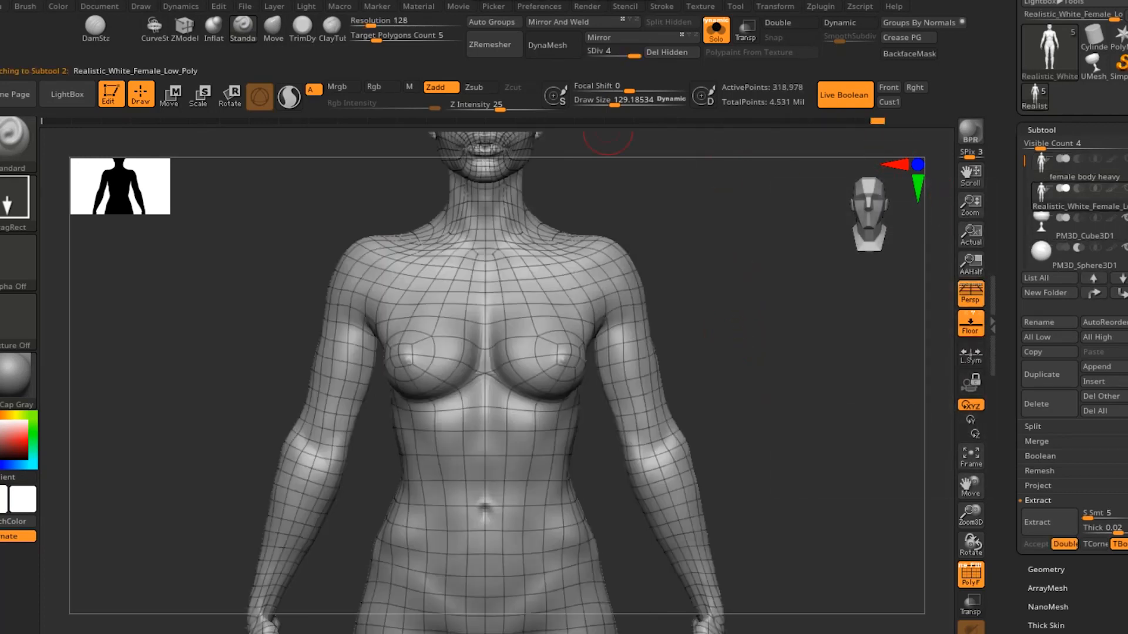
key(shift+d)
key(shift+d)
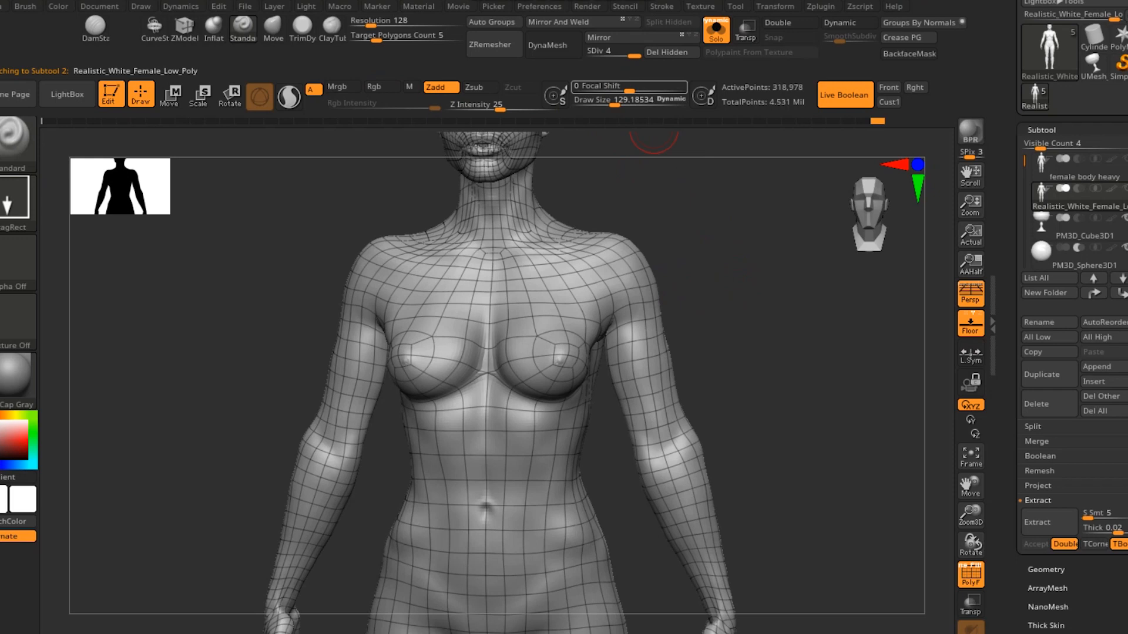
click(716, 29)
click(716, 30)
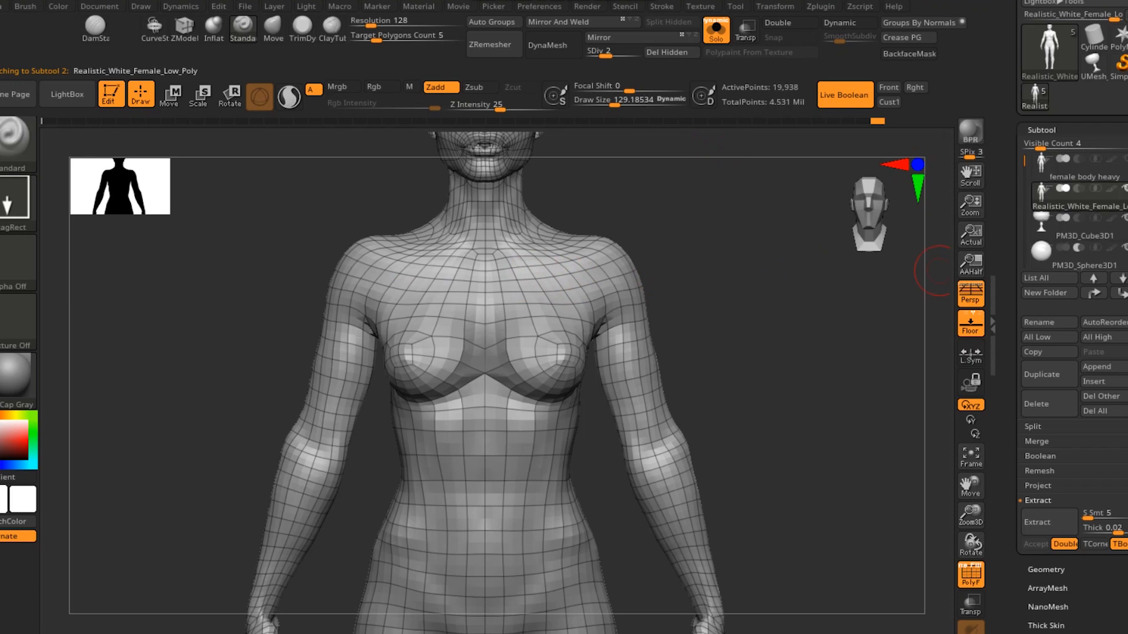
Mask the low-poly body's chest, belly and shoulder straps symmetrically in the shape of an open-necked garment.
key(ctrl)
mouse_move(419, 340)
ctrl+mouse_down()
mouse_move(438, 449)
mouse_move(475, 549)
mouse_move(510, 446)
mouse_move(490, 376)
ctrl+mouse_up()
ctrl+drag(394, 236, 373, 199)
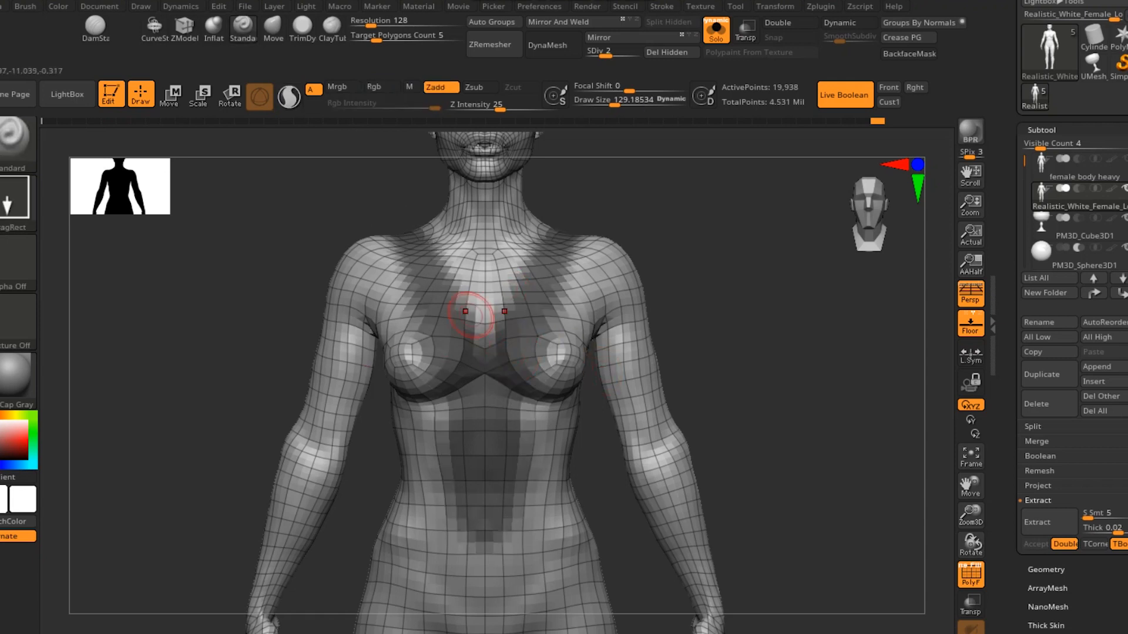
key(ctrl)
ctrl+drag(504, 290, 450, 297)
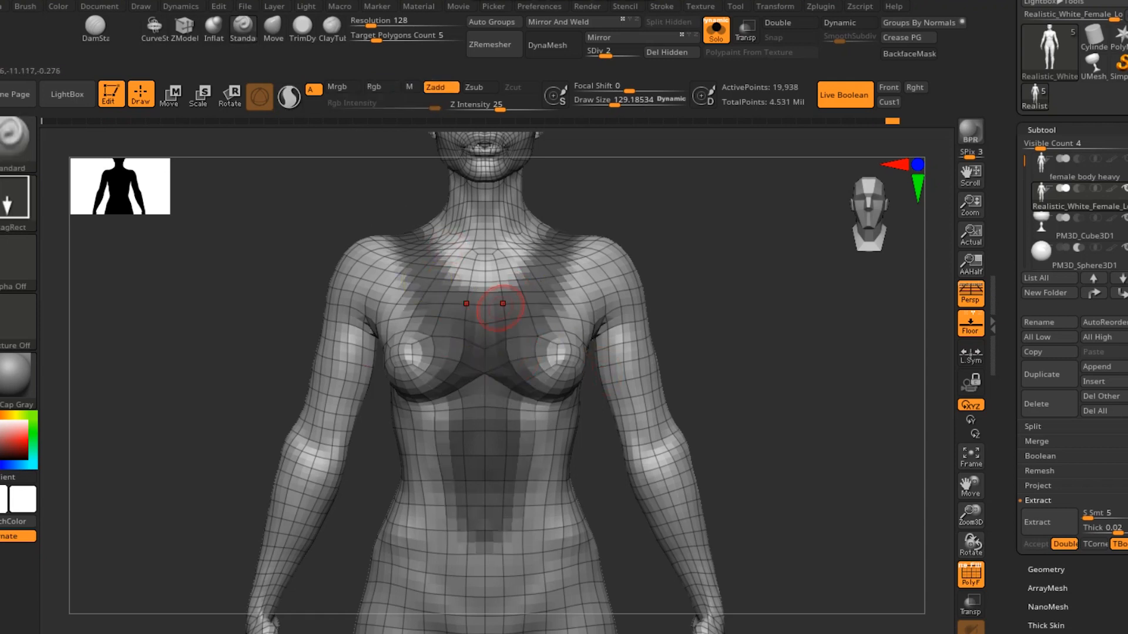
mouse_move(395, 221)
mouse_down()
mouse_move(351, 217)
mouse_move(379, 214)
mouse_up()
key(ctrl)
mouse_move(427, 361)
ctrl+mouse_down()
mouse_move(431, 428)
mouse_move(463, 530)
mouse_move(477, 385)
mouse_move(426, 258)
ctrl+mouse_up()
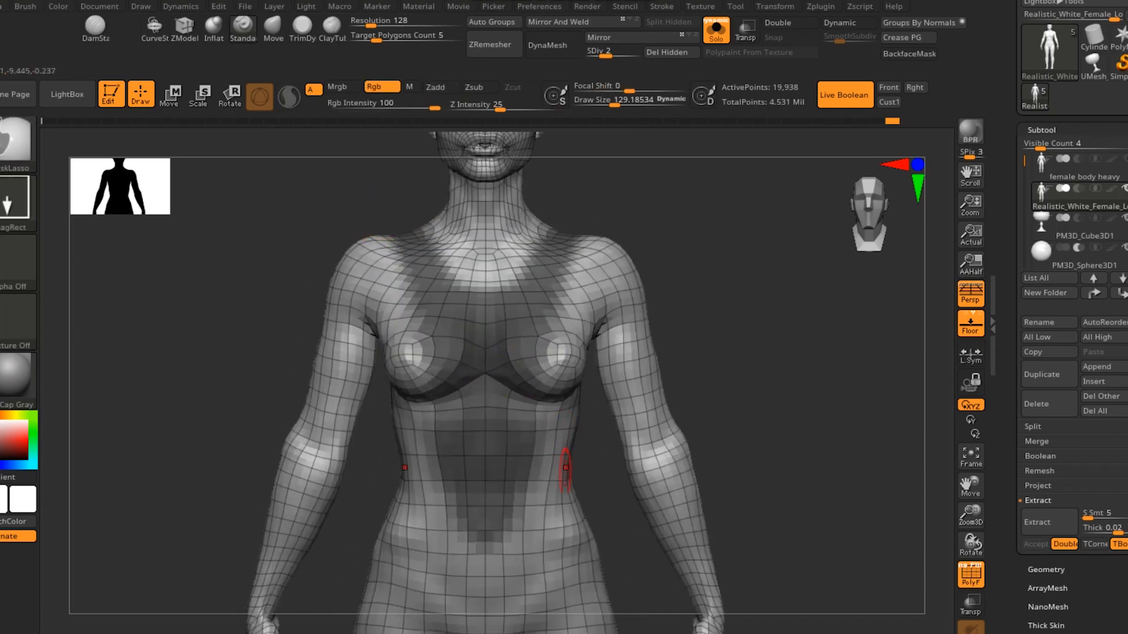
Create a polygroup from the masked torso area of the low-poly body.
mouse_move(758, 392)
mouse_down()
mouse_move(702, 397)
mouse_move(754, 402)
mouse_up()
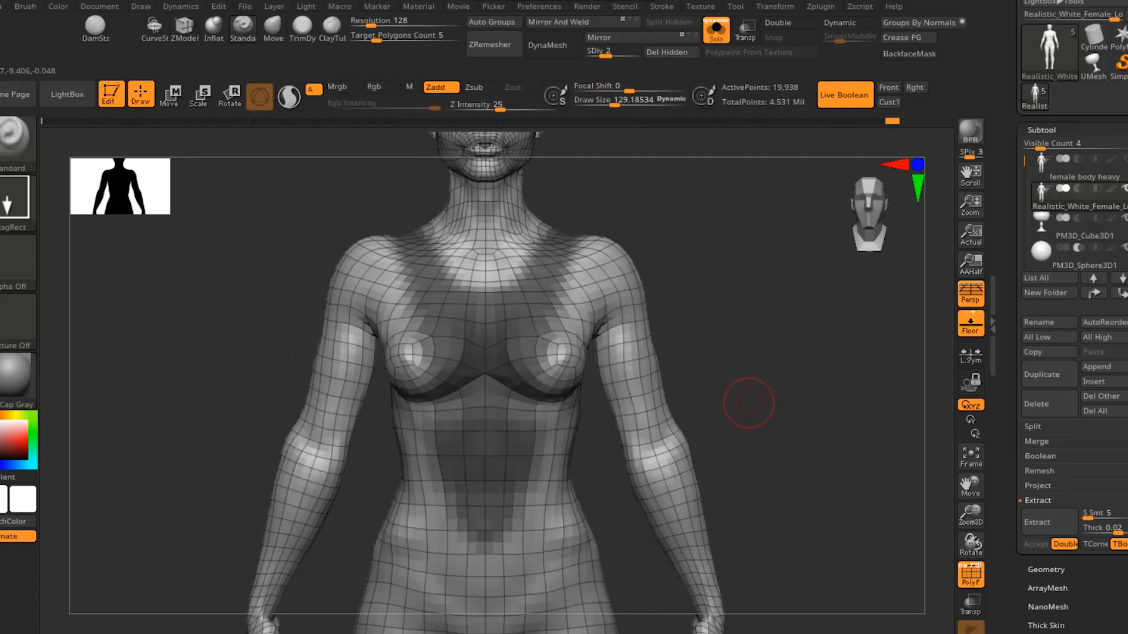
key(ctrl)
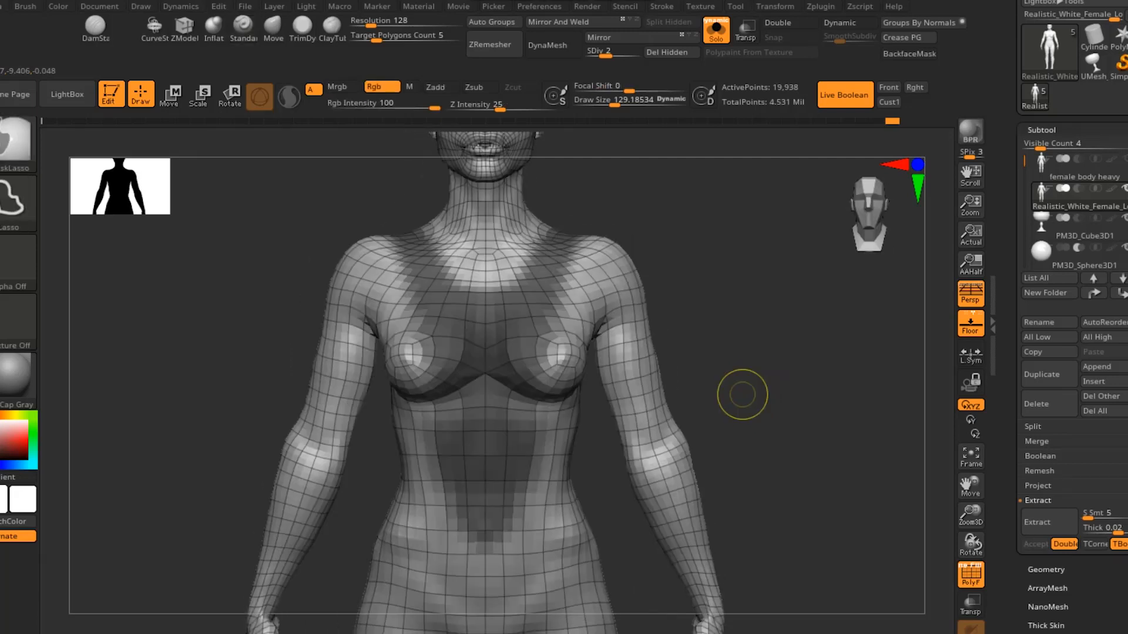
key(ctrl+w)
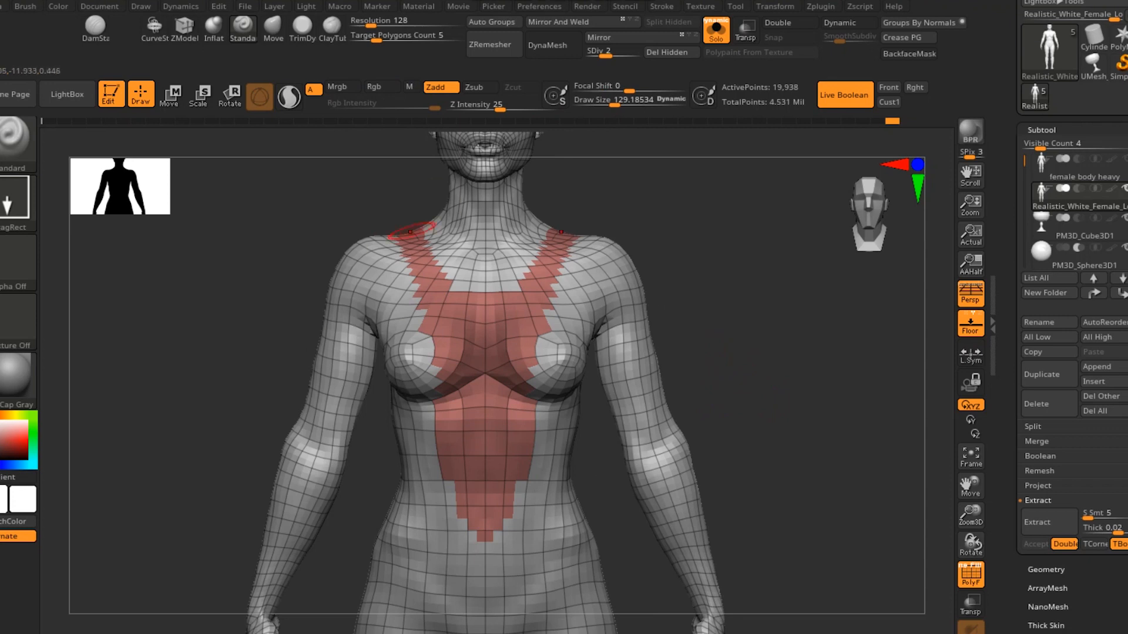
Load the Smooth Groups brush from the Smooth folder of the brush library as the smoothing brush.
mouse_move(741, 364)
mouse_down()
mouse_move(916, 364)
mouse_move(746, 364)
mouse_up()
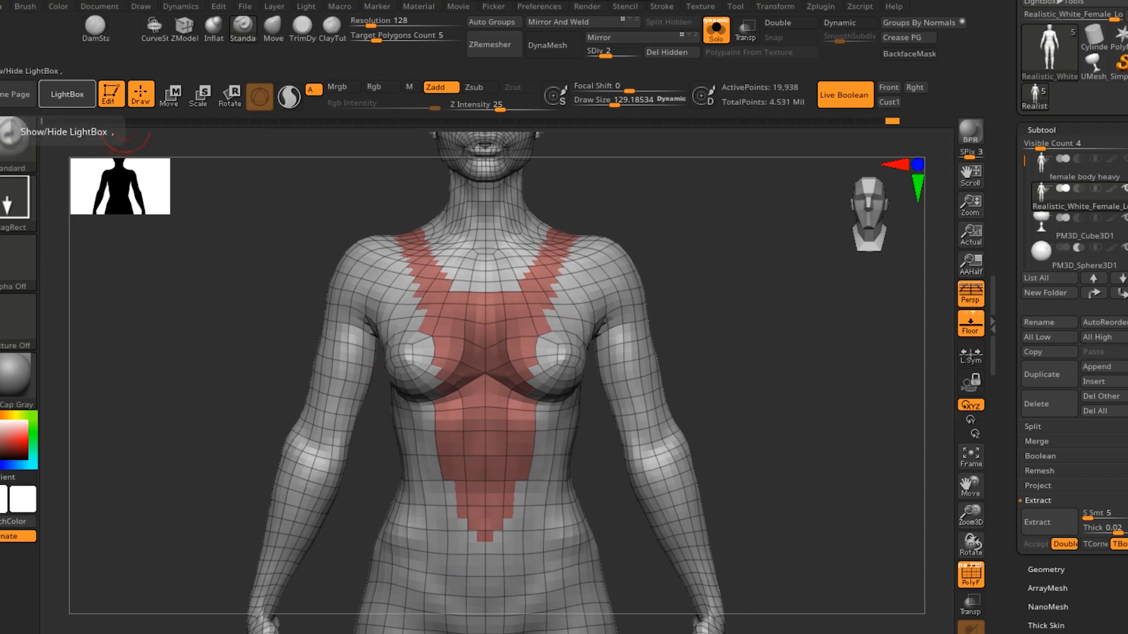
click(67, 94)
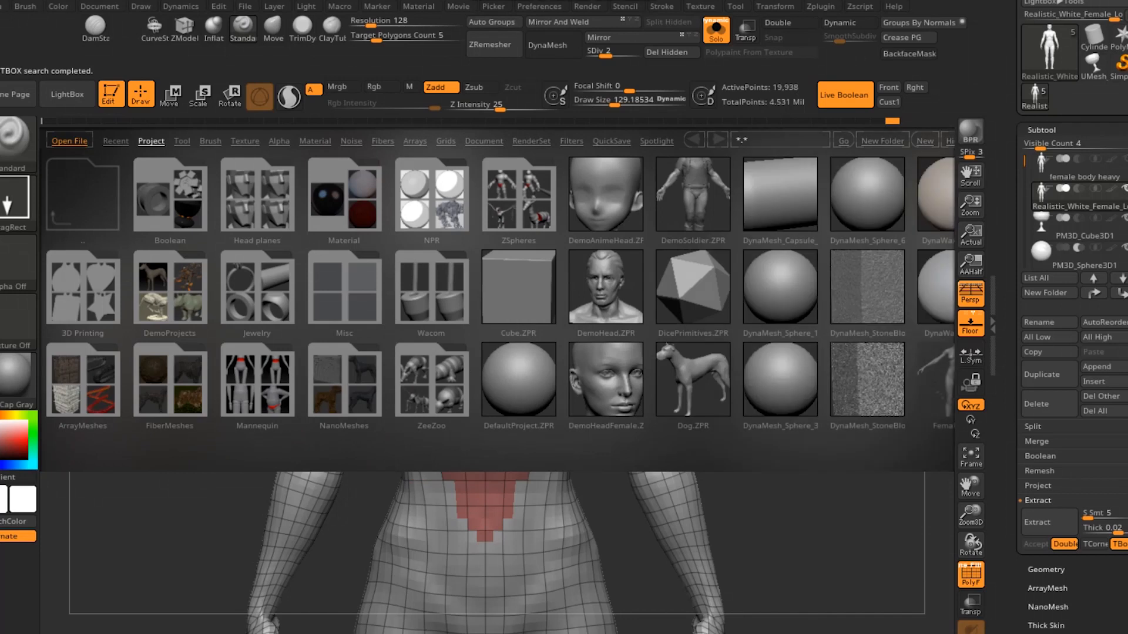
drag(605, 329, 532, 329)
drag(605, 329, 518, 329)
click(210, 141)
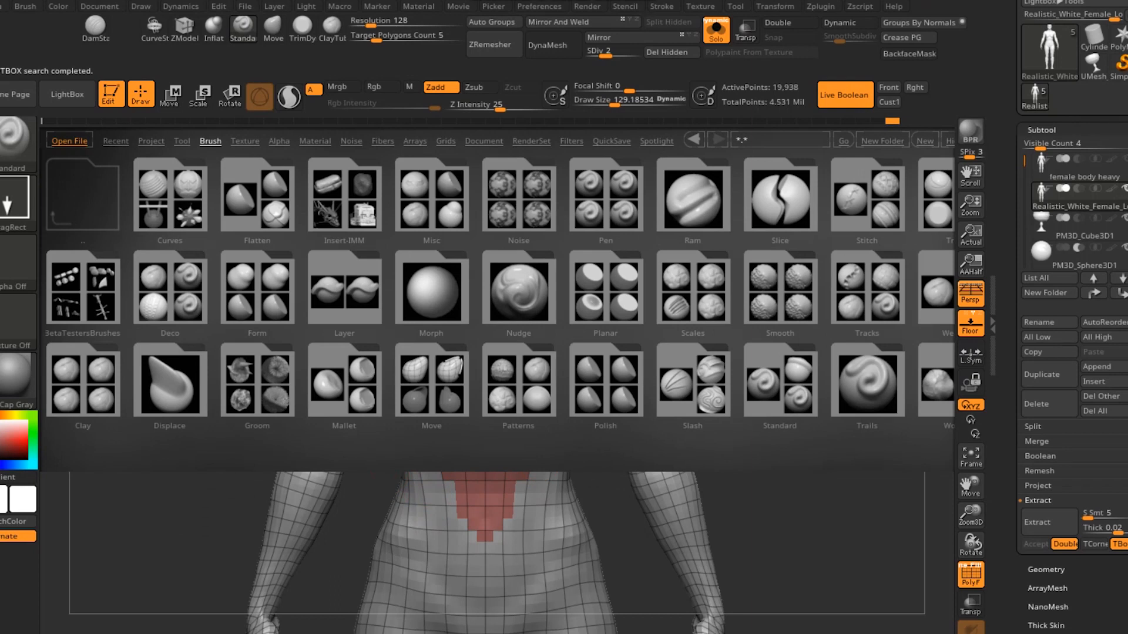
double_click(780, 289)
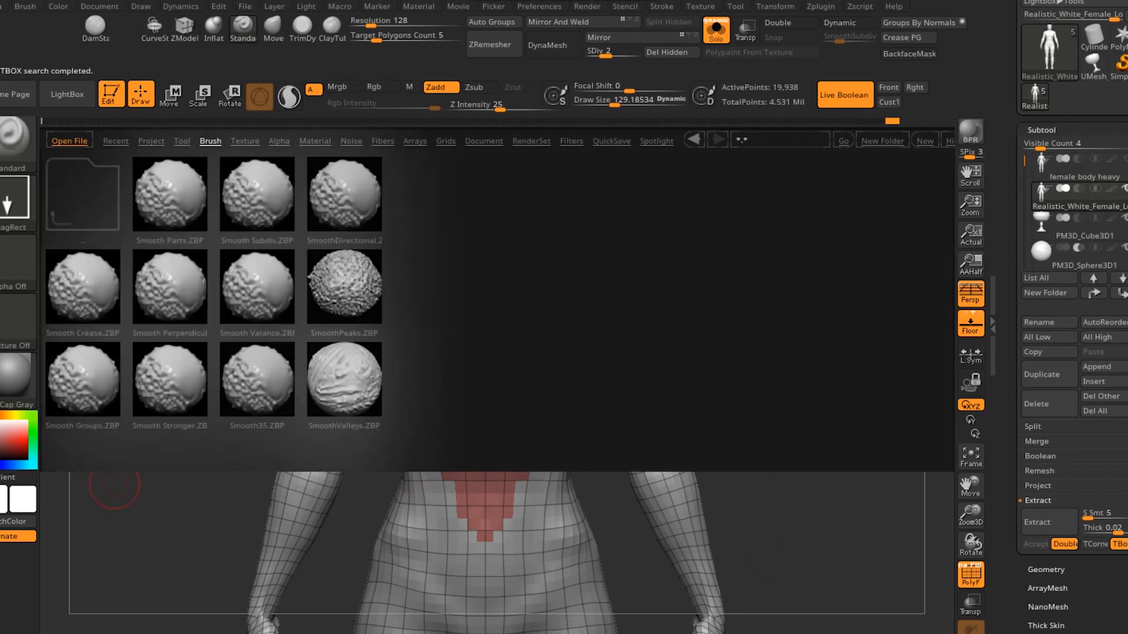
double_click(83, 379)
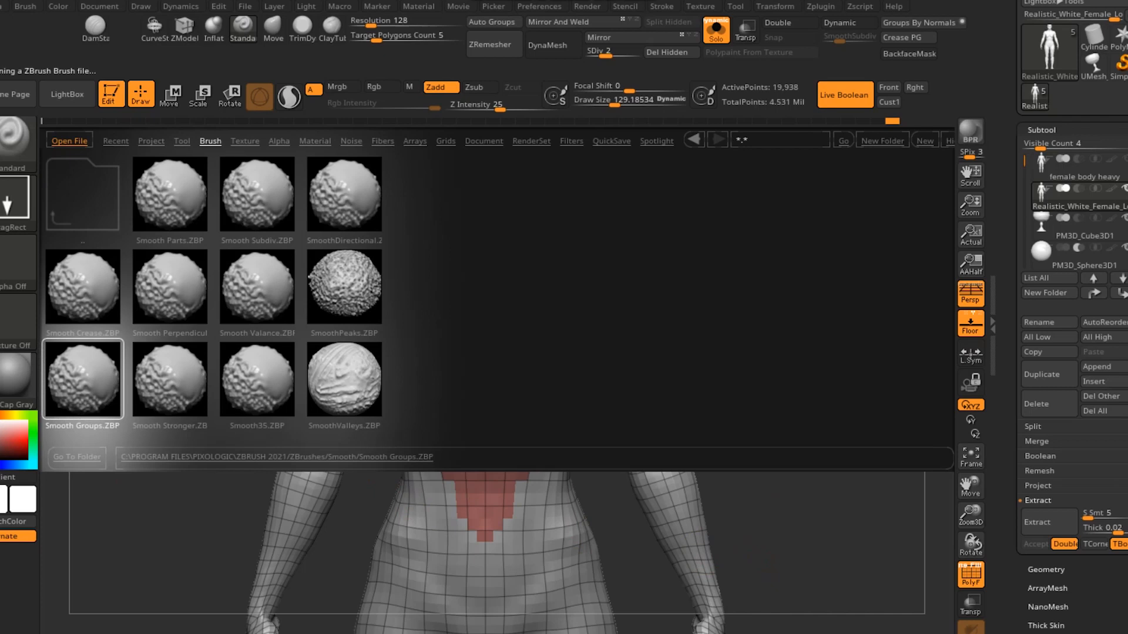
click(155, 430)
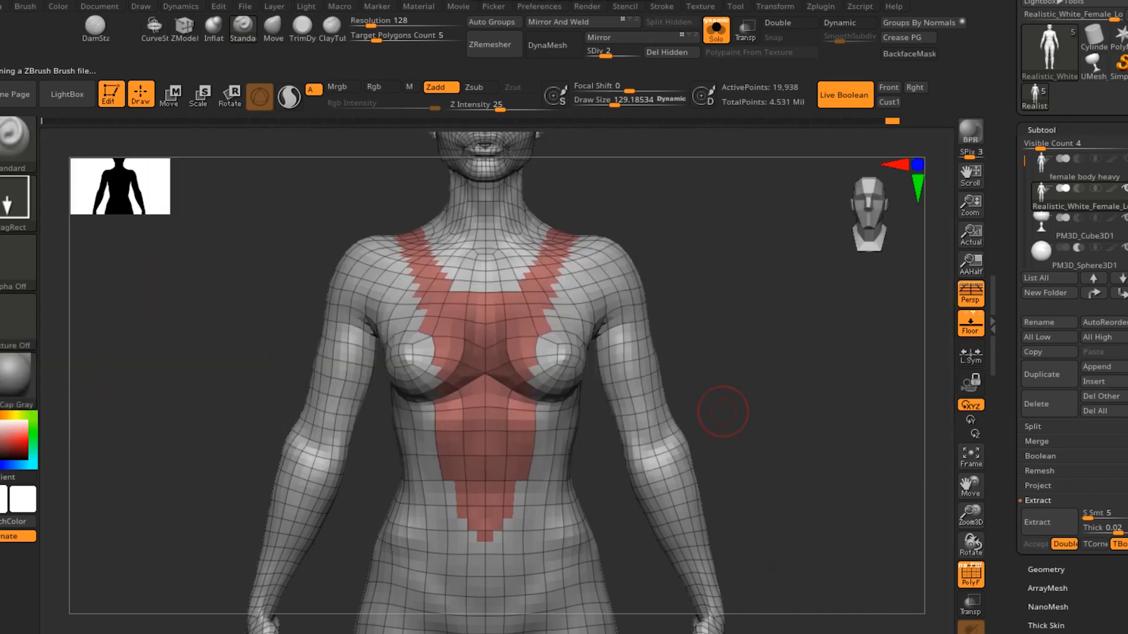
Smooth the torso polygroup's jagged outer borders on the front of the low-poly body and reduce the draw size to about 86.
alt+drag(714, 292, 728, 329)
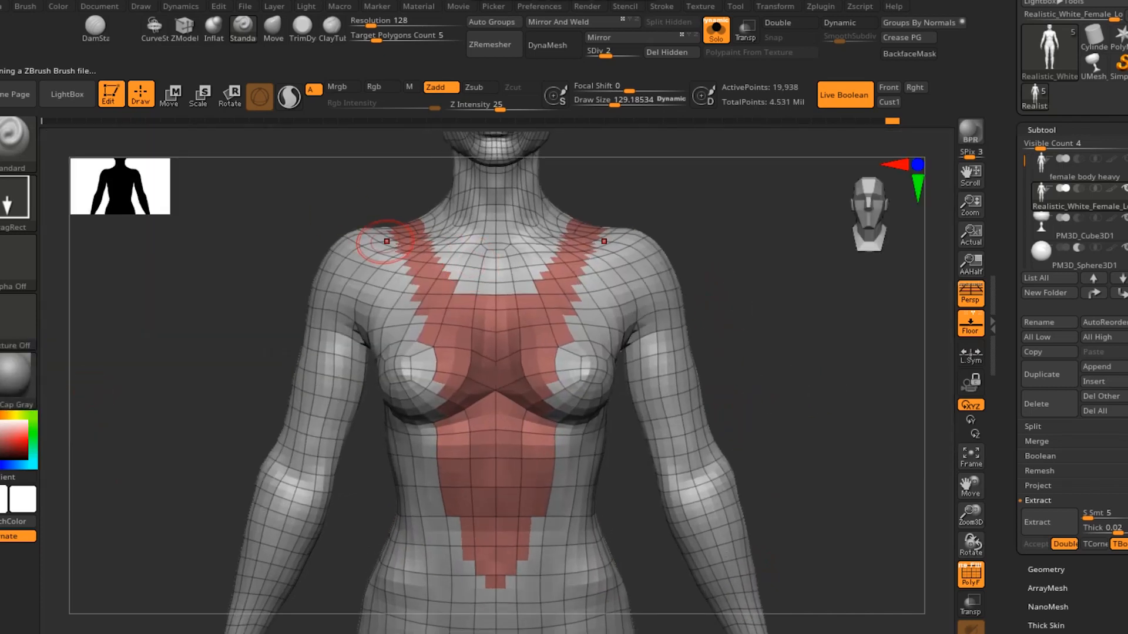
mouse_move(426, 318)
shift+mouse_down()
mouse_move(420, 341)
mouse_move(438, 389)
mouse_move(417, 419)
mouse_move(491, 581)
shift+mouse_up()
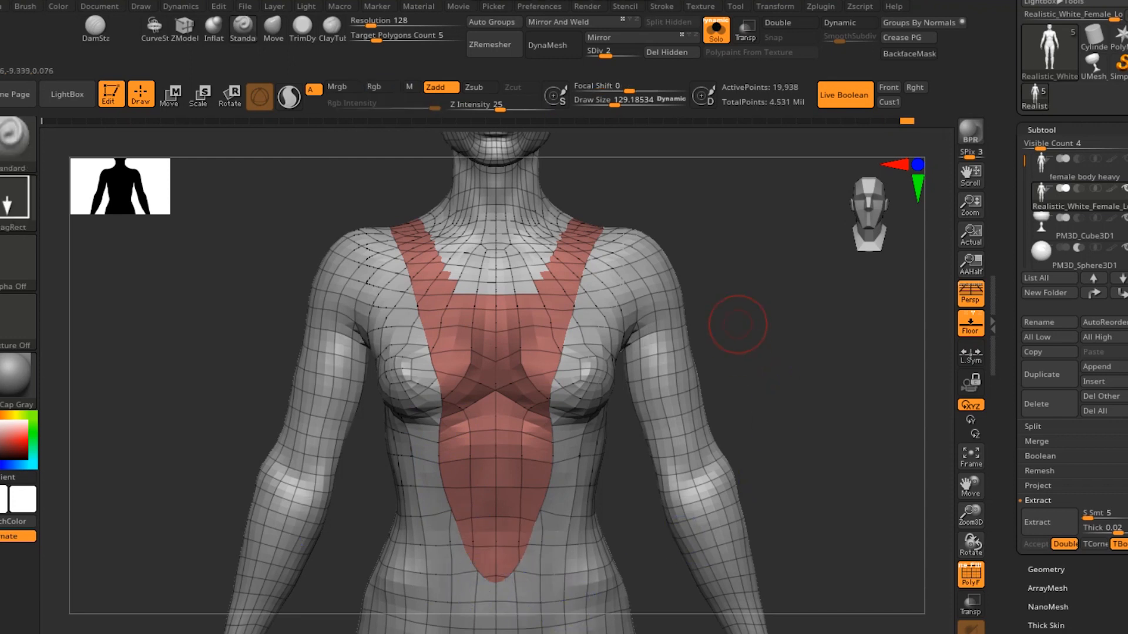
drag(476, 307, 470, 307)
key(s)
alt+drag(728, 282, 730, 322)
key(shift)
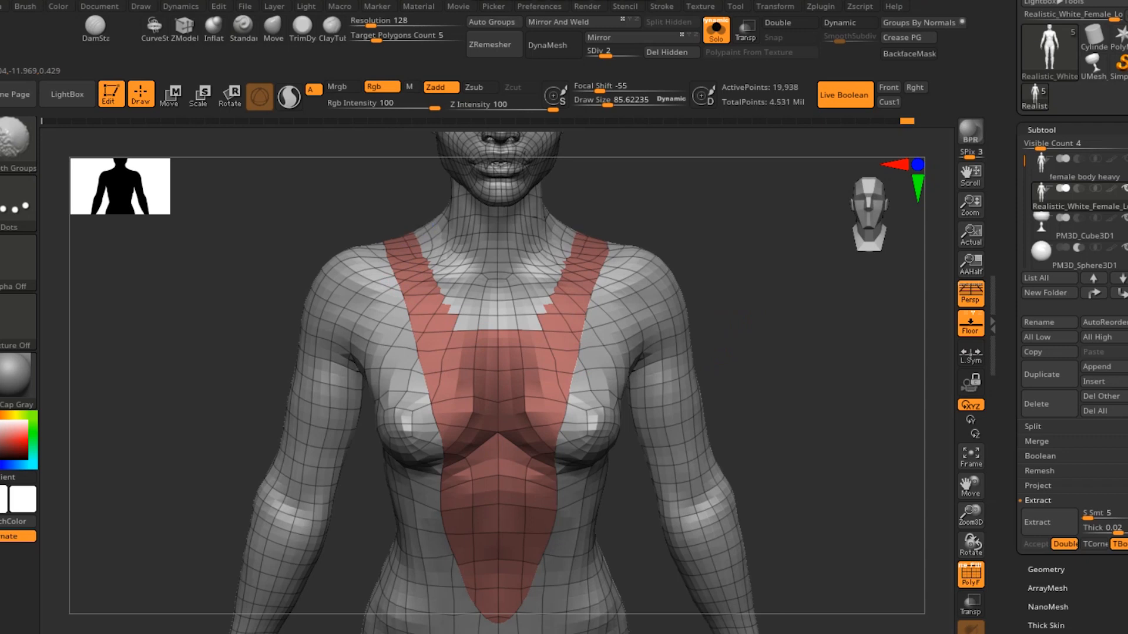
Smooth the polygroup's neckline and outer strap borders across the upper back.
drag(813, 428, 868, 363)
alt+drag(668, 343, 709, 360)
key(shift)
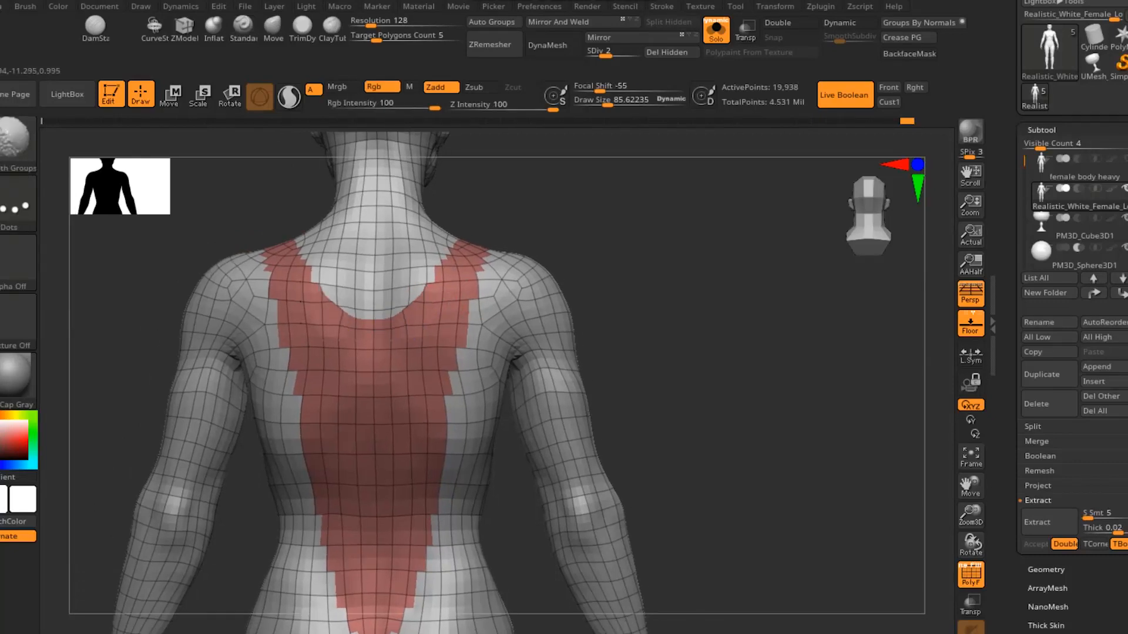
drag(624, 296, 552, 322)
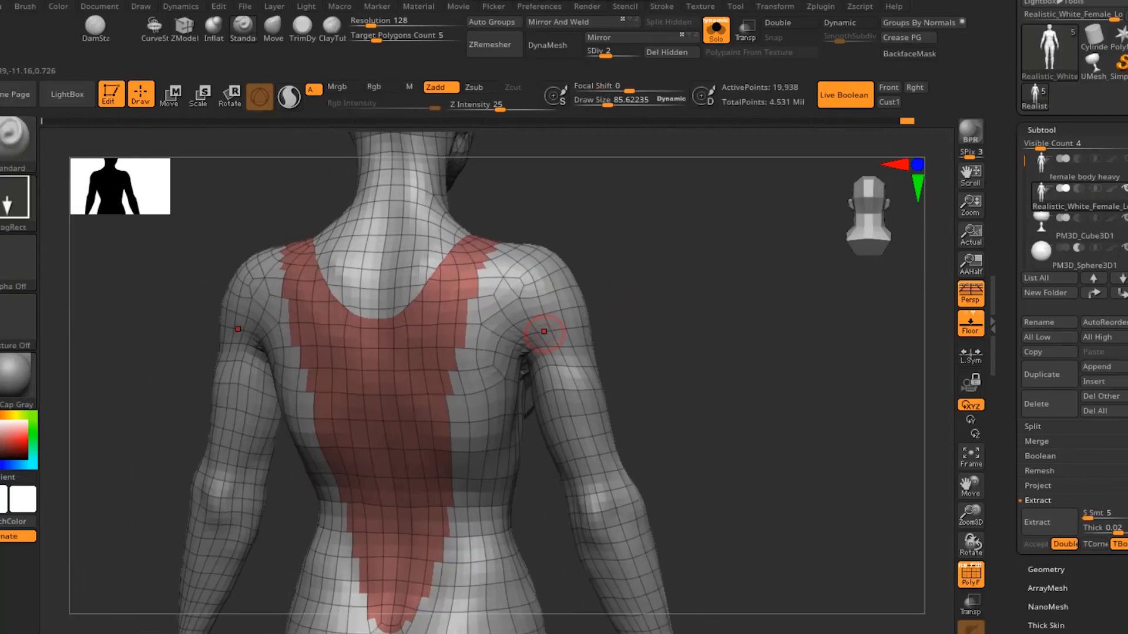
key(shift)
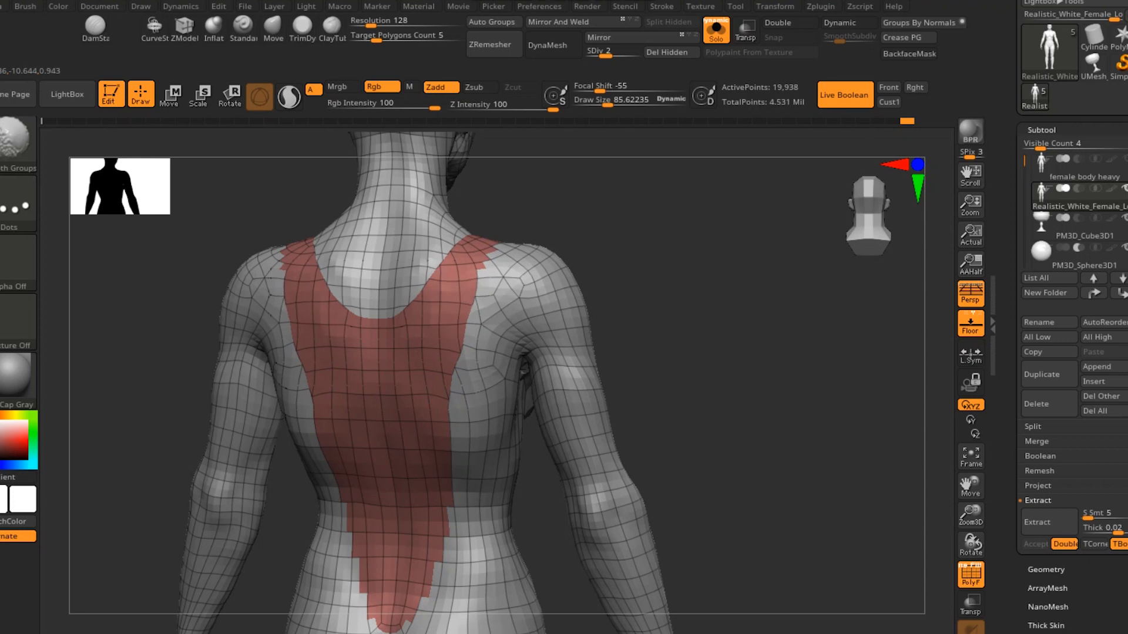
drag(658, 279, 638, 355)
key(shift)
Smooth the polygroup's side borders along the lower back down to its pointed tip.
drag(644, 499, 698, 343)
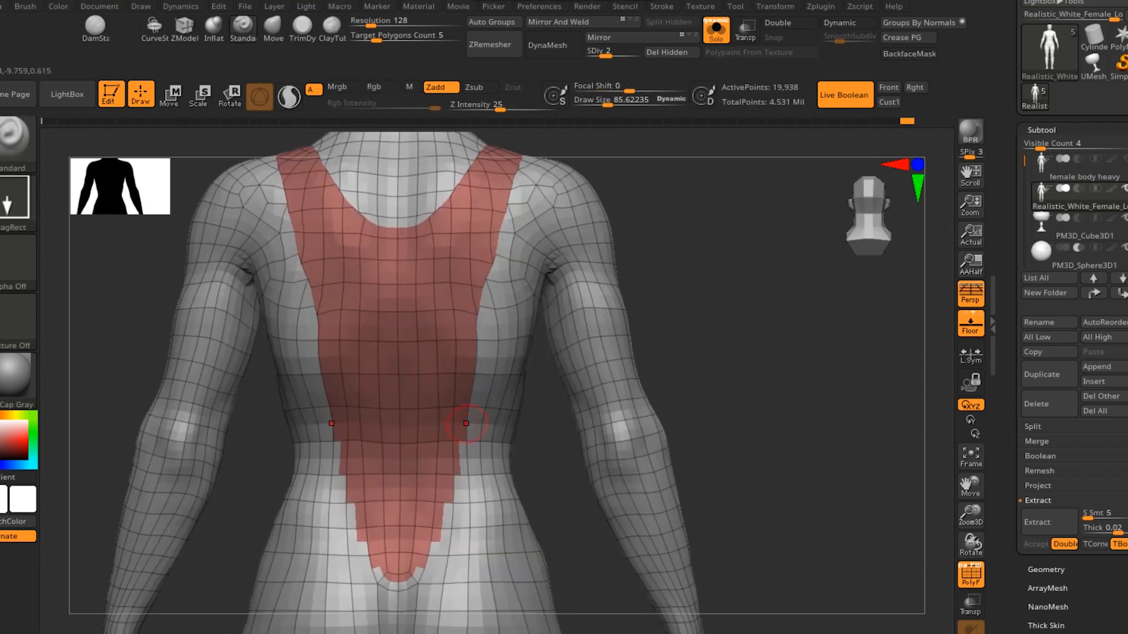
shift+drag(468, 347, 470, 356)
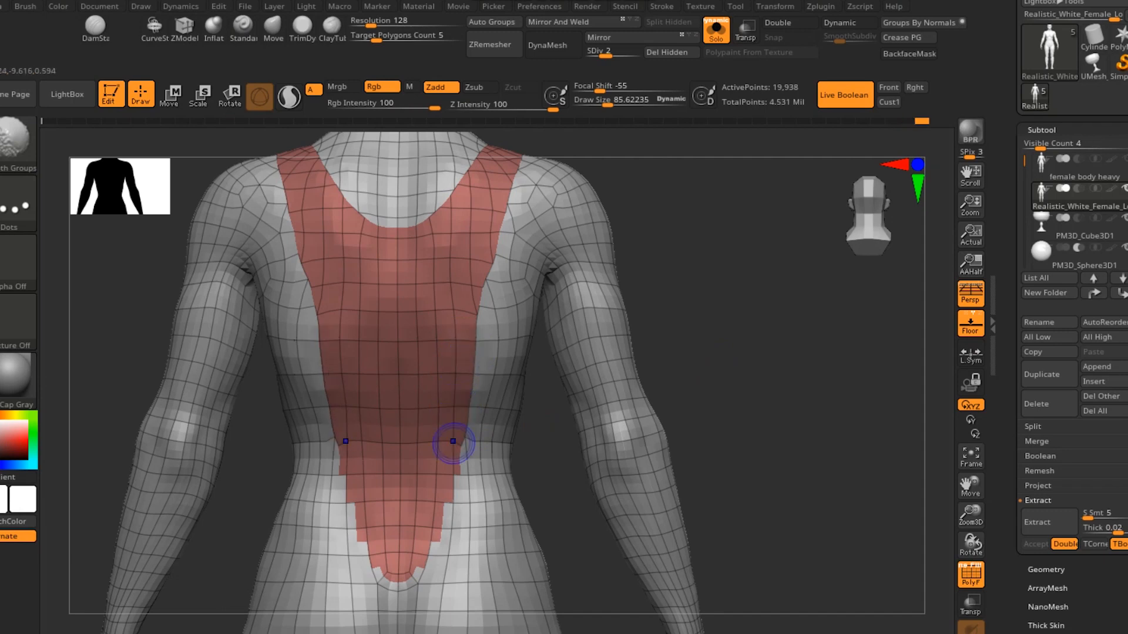
shift+drag(448, 470, 437, 507)
shift+drag(419, 554, 408, 571)
Isolate the torso polygroup from the rest of the low-poly body and turn on double-sided display.
drag(783, 429, 647, 395)
mouse_move(757, 380)
shift+mouse_down()
mouse_move(745, 378)
mouse_move(726, 306)
mouse_move(663, 327)
mouse_move(623, 324)
mouse_move(721, 317)
shift+mouse_up()
ctrl+shift+click(440, 358)
click(787, 22)
drag(734, 247, 811, 247)
drag(728, 379, 668, 390)
mouse_move(584, 514)
alt+mouse_down()
mouse_move(685, 477)
mouse_move(632, 453)
mouse_move(646, 424)
alt+mouse_up()
mouse_move(602, 388)
alt+mouse_down()
mouse_move(758, 379)
mouse_move(636, 426)
mouse_move(651, 394)
alt+mouse_up()
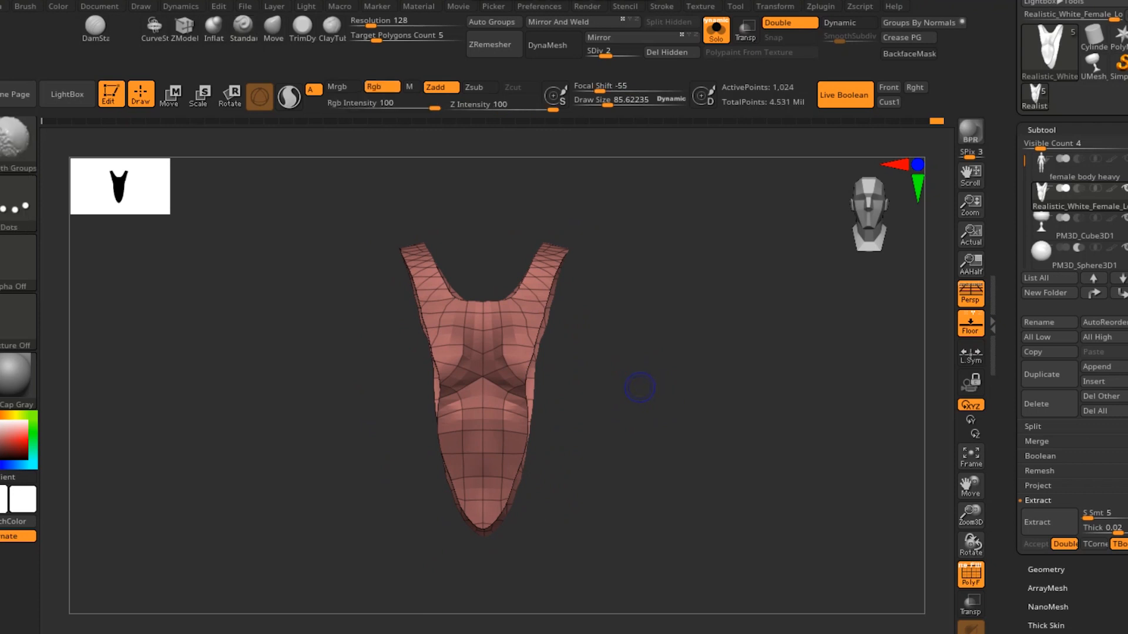
Turn off the wireframe and unhide the rest of the low-poly body, keeping it in Solo mode.
key(shift+f)
click(716, 30)
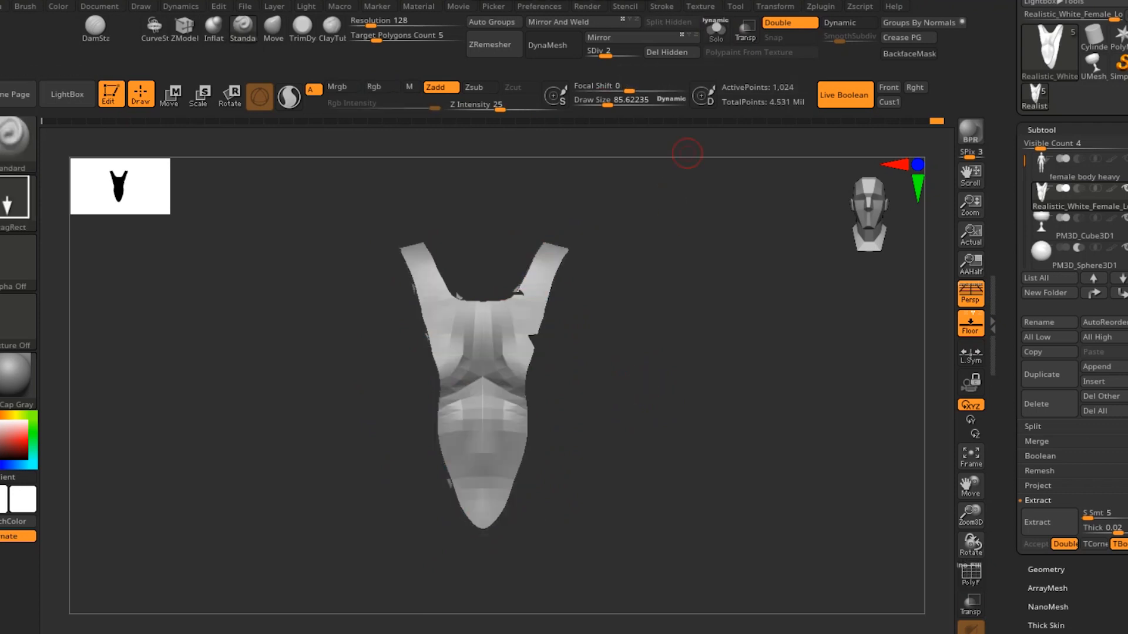
ctrl+shift+click(693, 342)
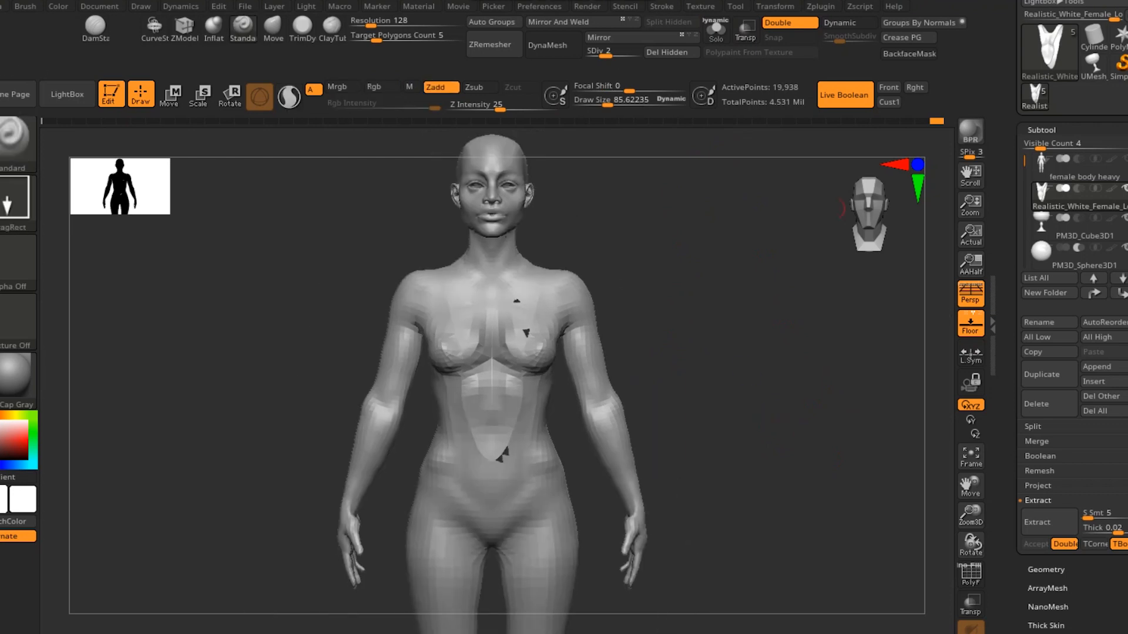
click(715, 30)
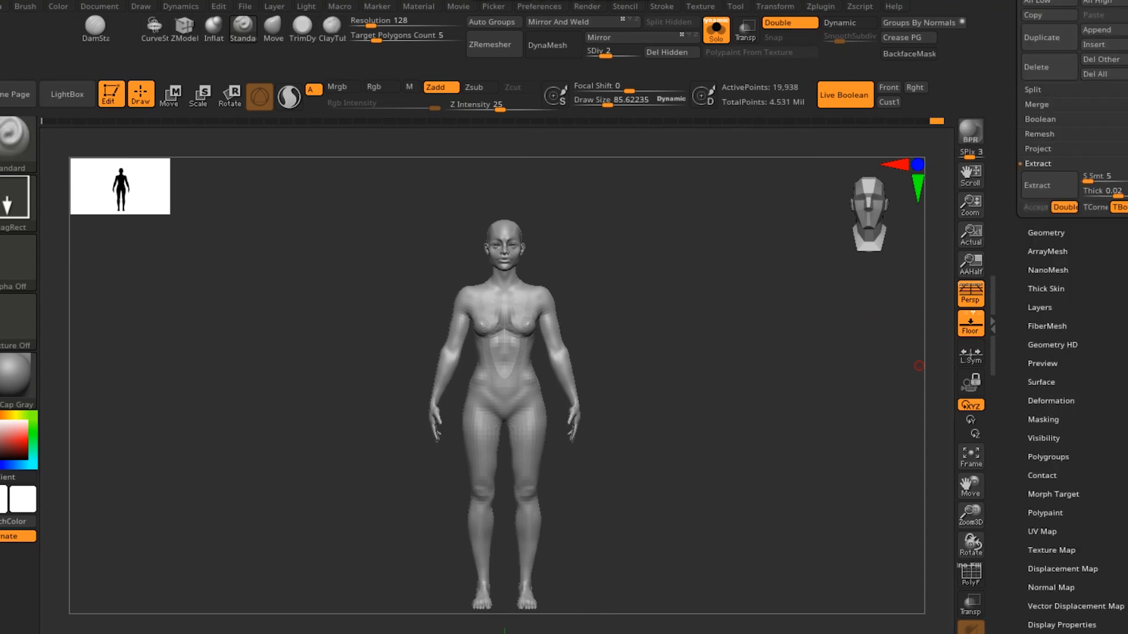
Make the PM3D_Cube3D1 chalice subtool active and view its closed top and relief bowl.
scroll(1073, 317, up, 5)
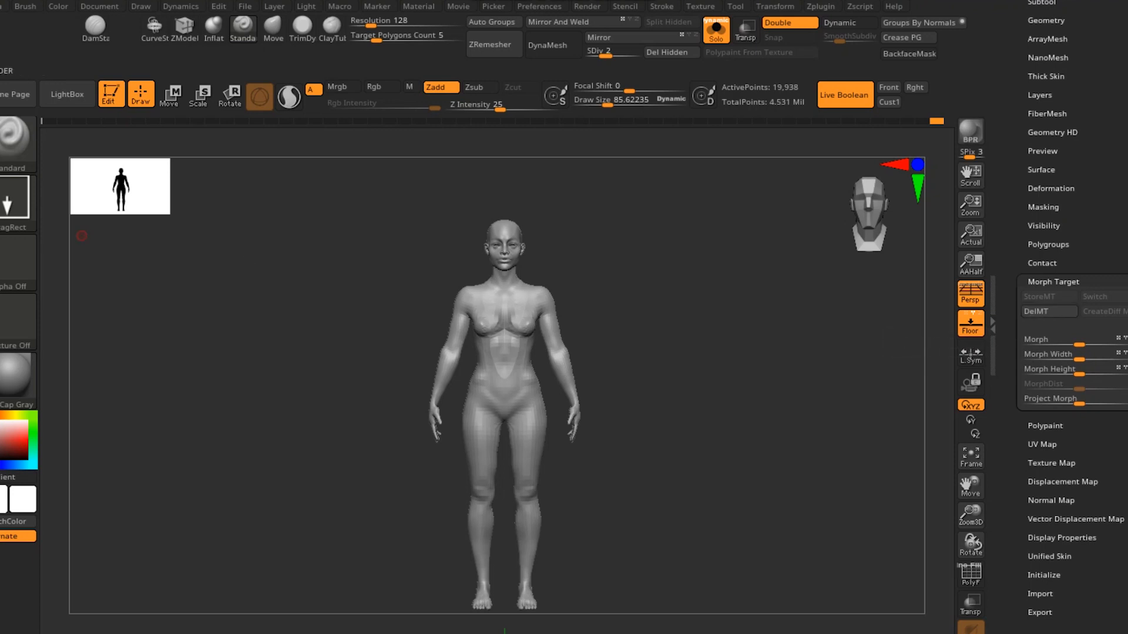
scroll(1072, 318, up, 5)
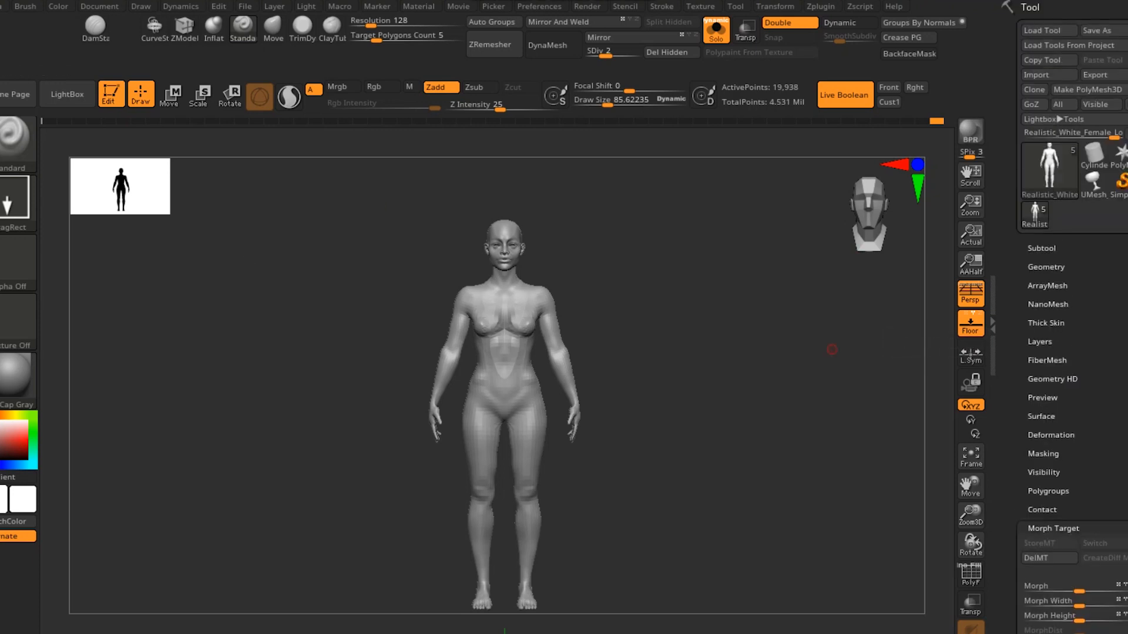
click(1042, 248)
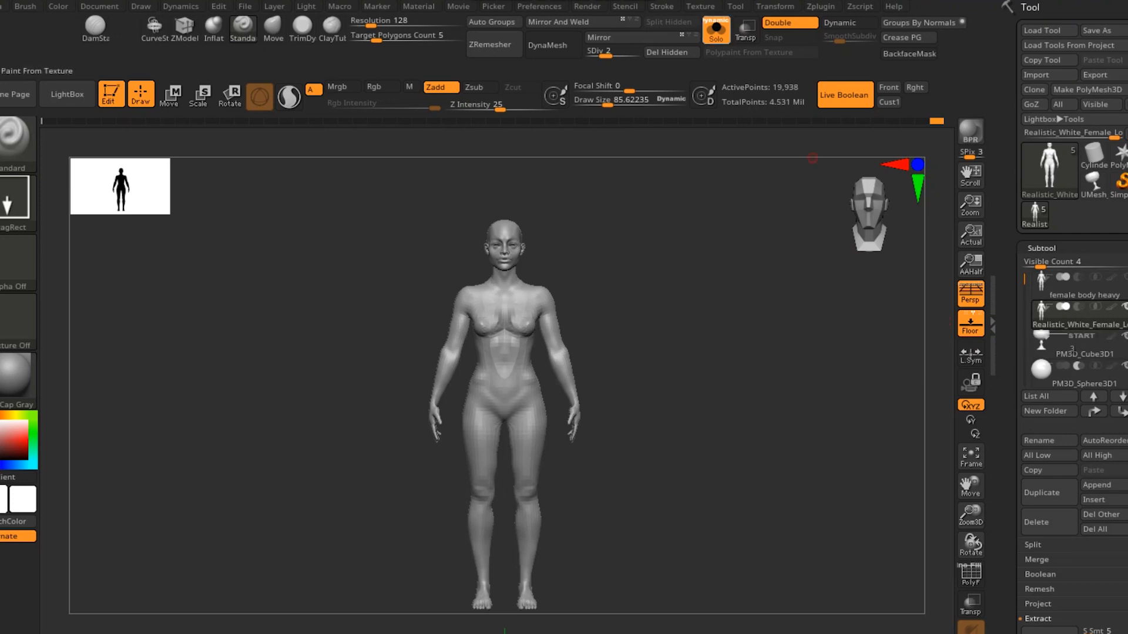
click(1081, 347)
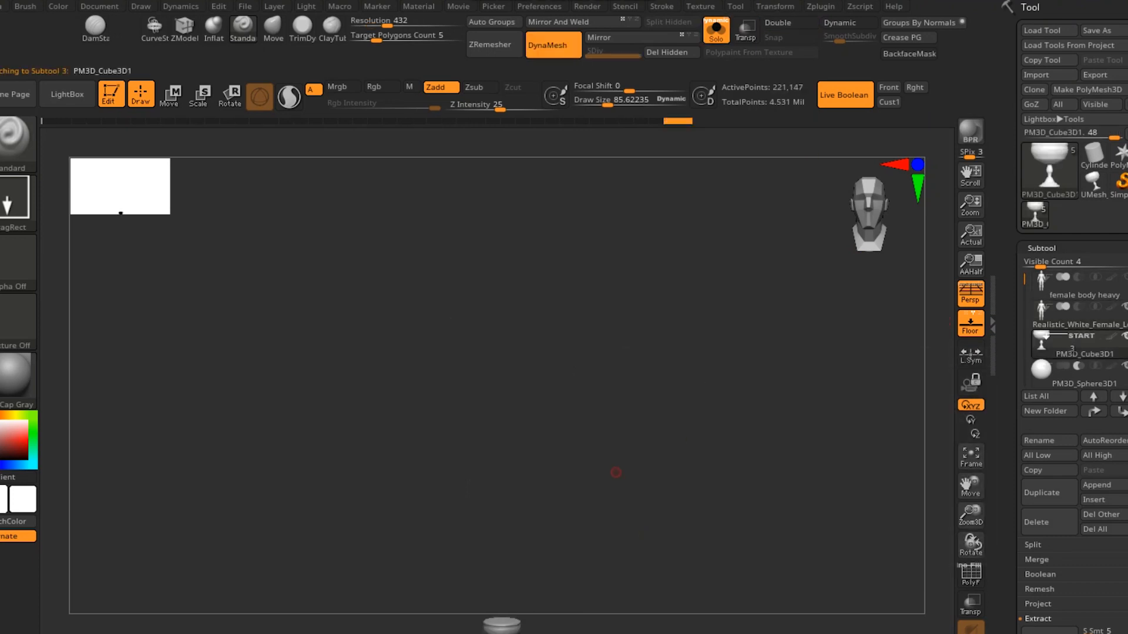
key(f)
drag(632, 504, 652, 436)
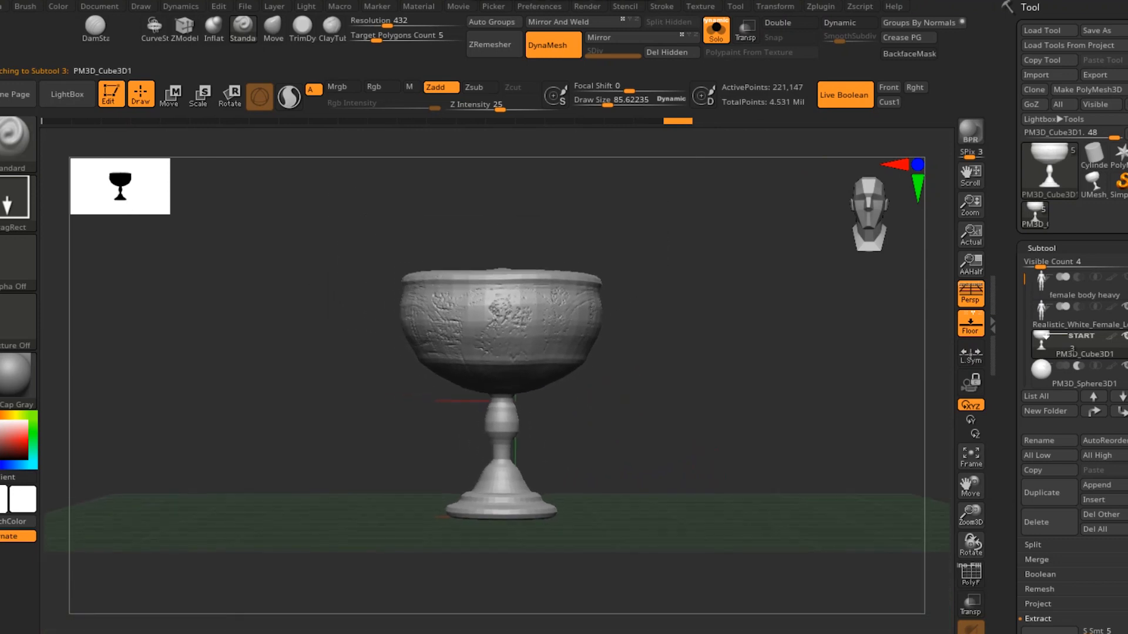
drag(468, 406, 636, 452)
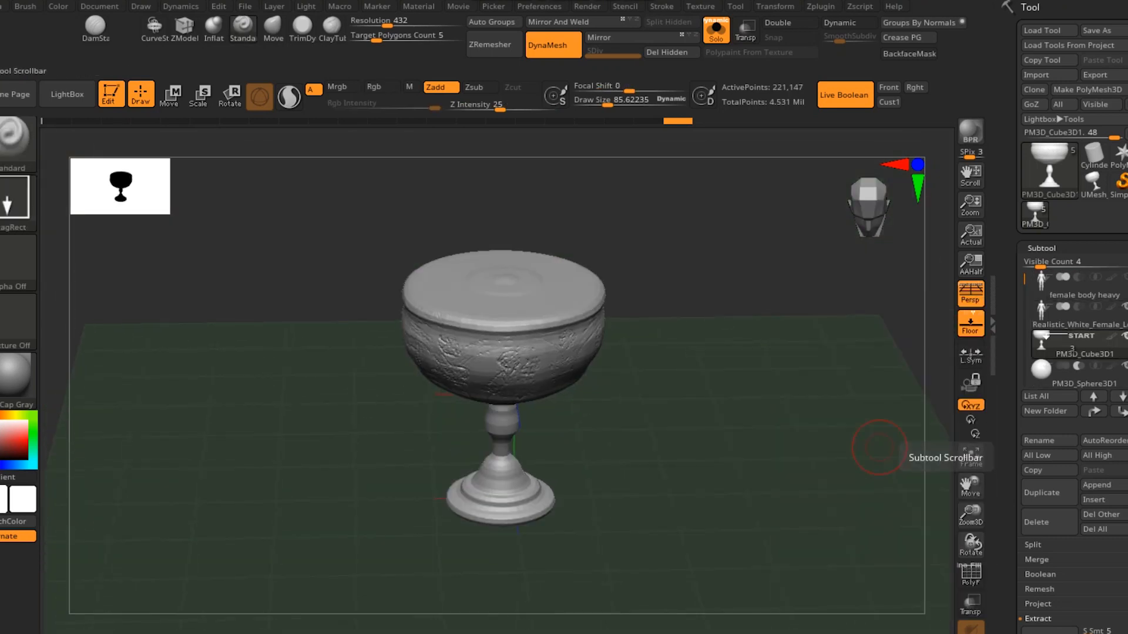
Make the UMesh_PM3D_Cube3D2 subtool active, expand the Boolean options and view the hollowed chalice from several angles.
scroll(1075, 329, down, 1)
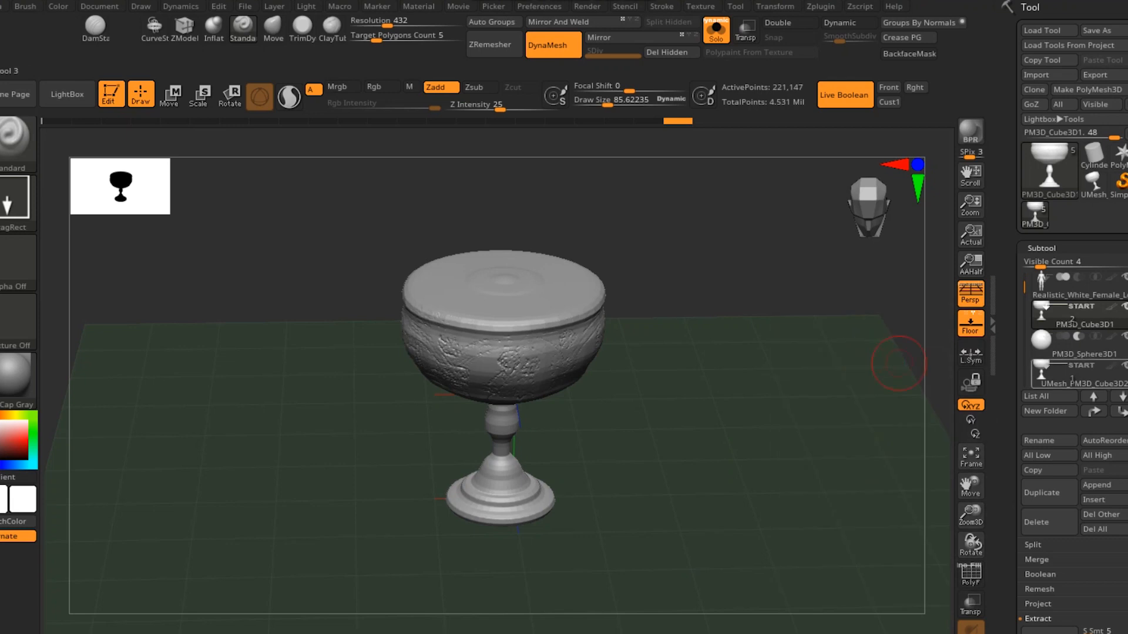
click(1083, 376)
drag(923, 366, 915, 412)
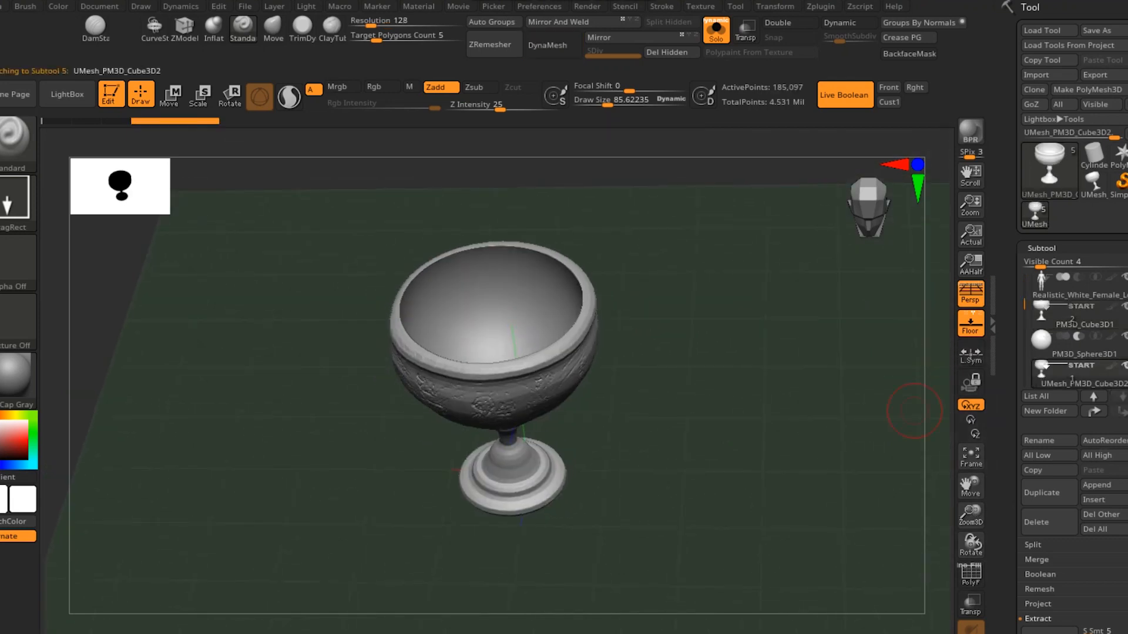
scroll(1072, 353, down, 3)
click(1040, 407)
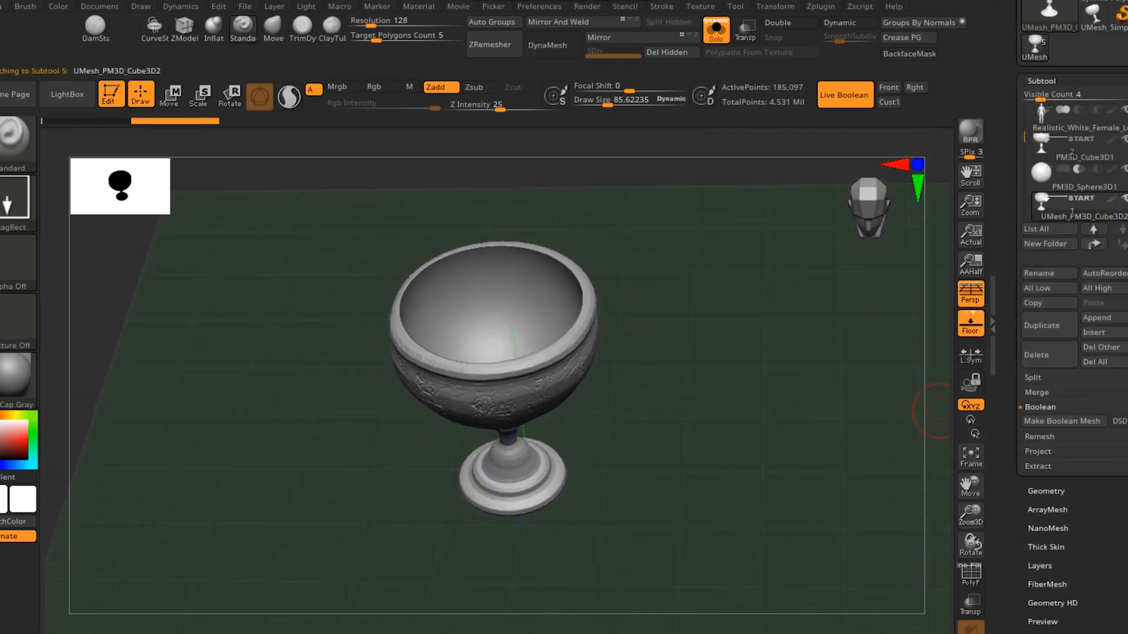
drag(729, 367, 937, 150)
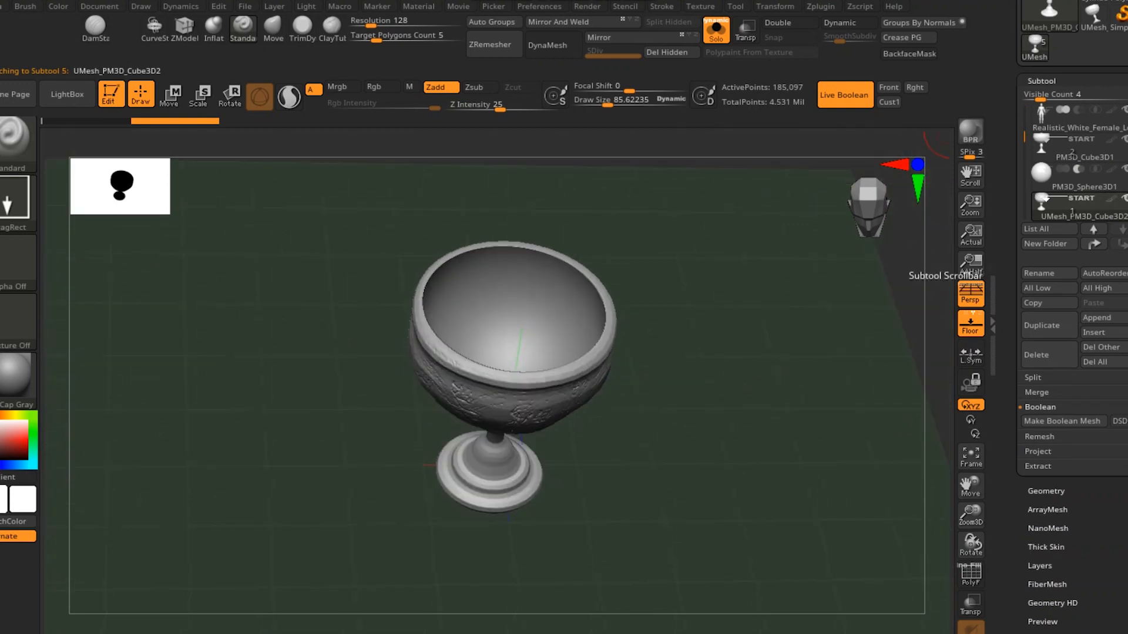
drag(1025, 137, 1025, 154)
drag(952, 146, 953, 288)
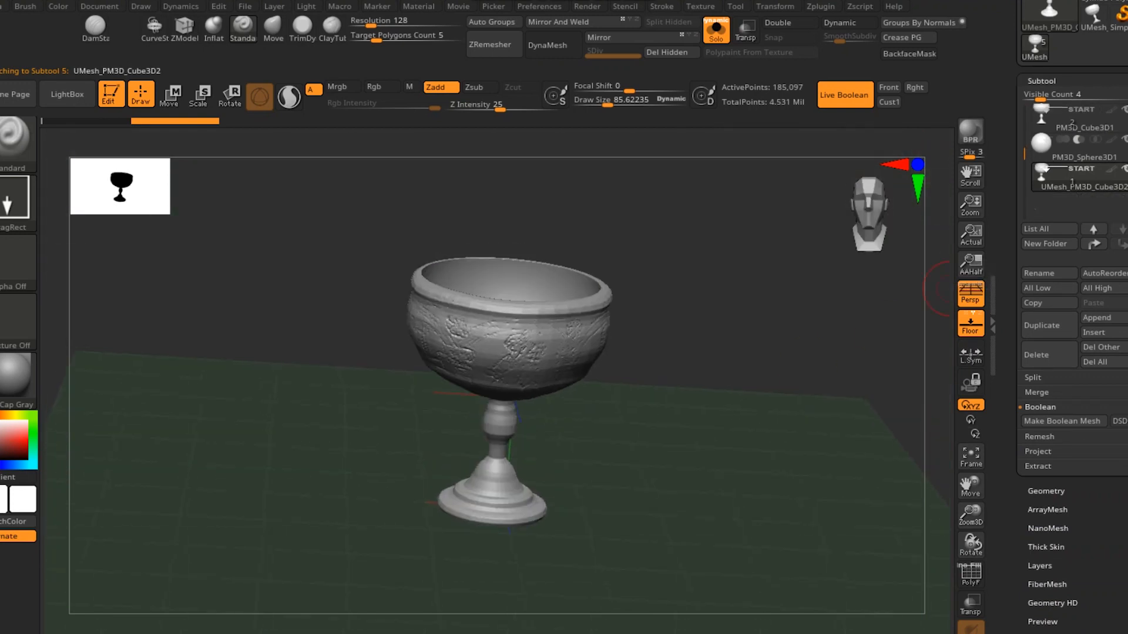
Make the Realistic_White_Female_Low_Poly subtool active and show only its torso polygroup, framed from the front.
drag(1025, 153, 1025, 112)
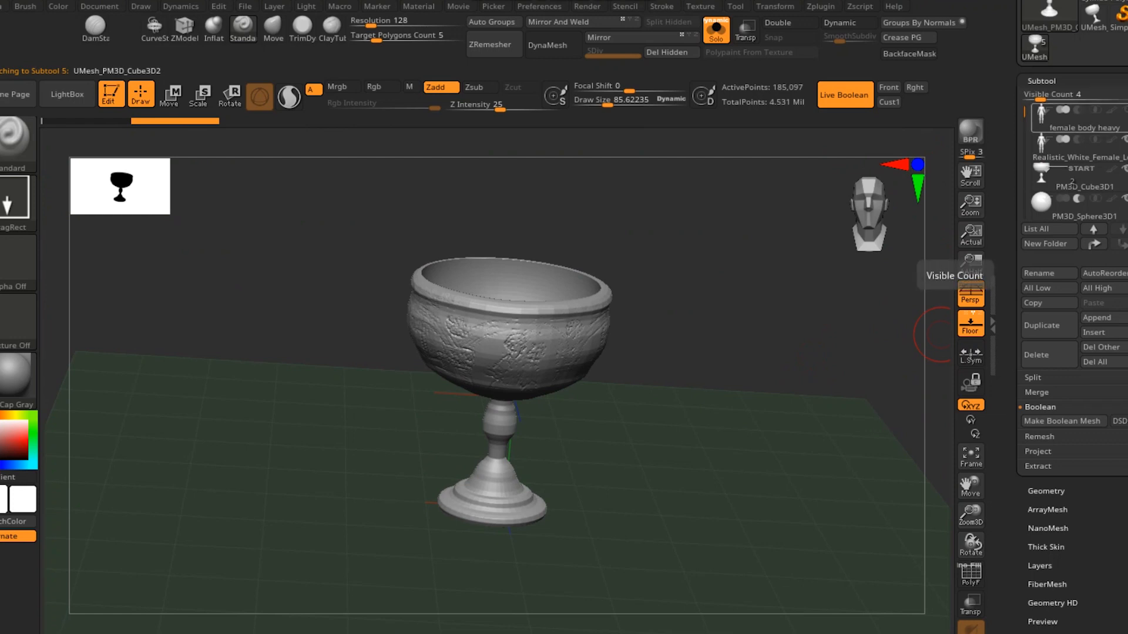
mouse_move(1052, 144)
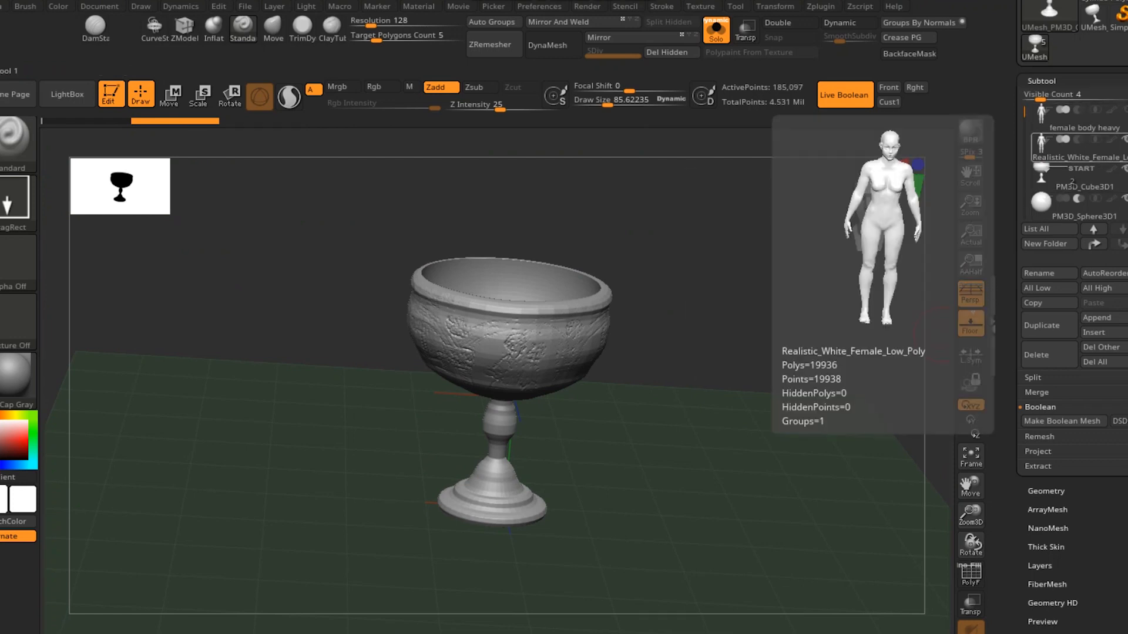
click(1058, 147)
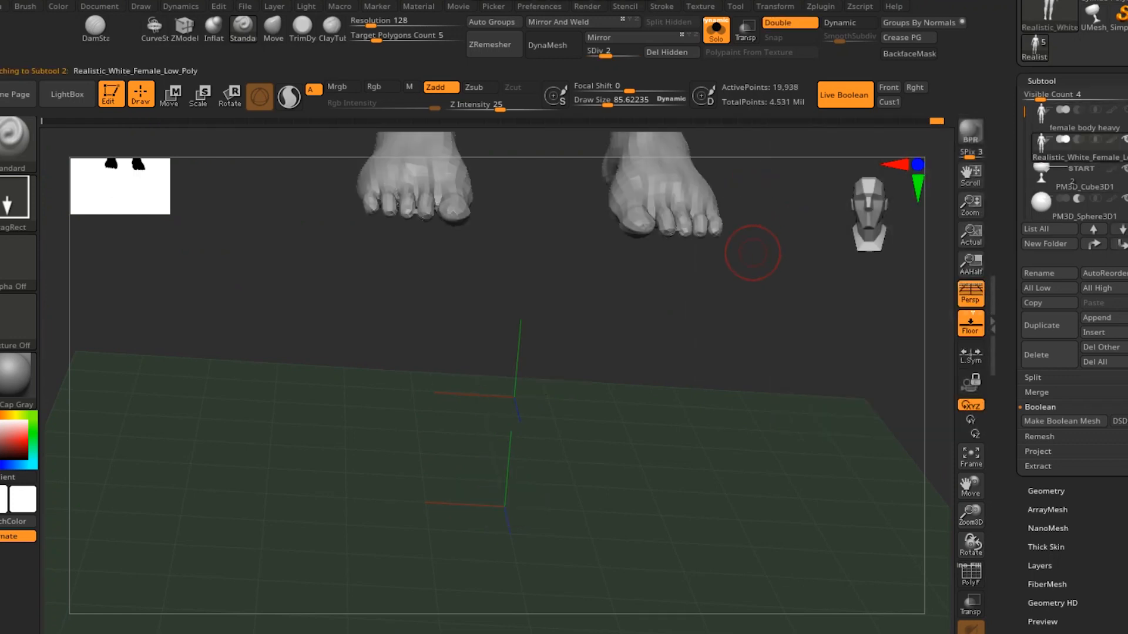
key(f)
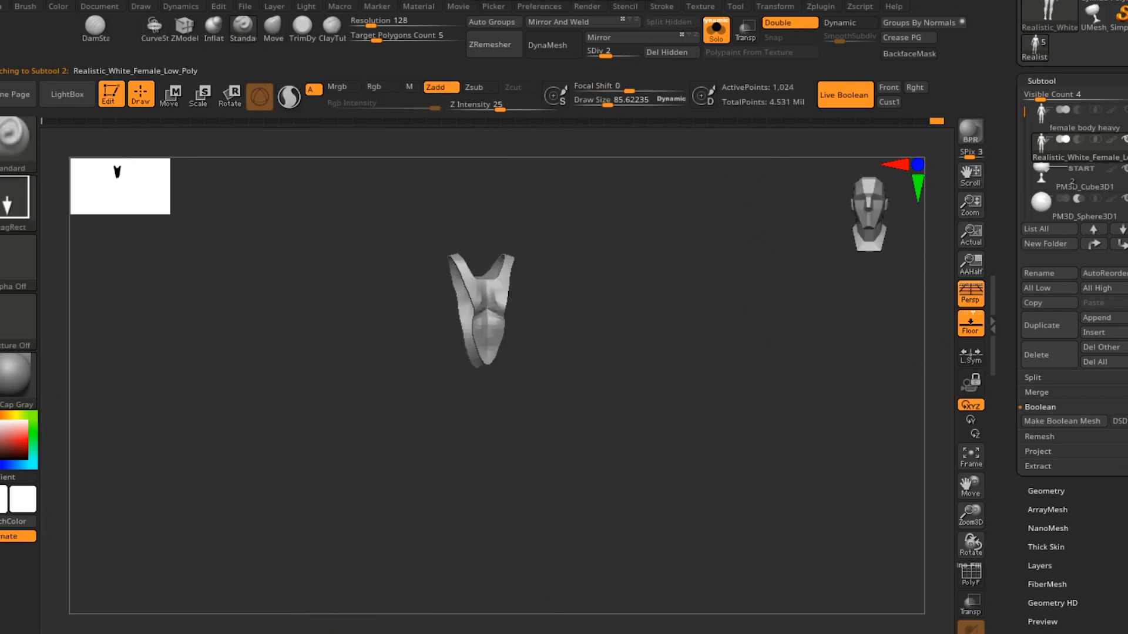
mouse_move(612, 329)
alt+mouse_down()
mouse_move(622, 403)
mouse_move(608, 458)
alt+mouse_up()
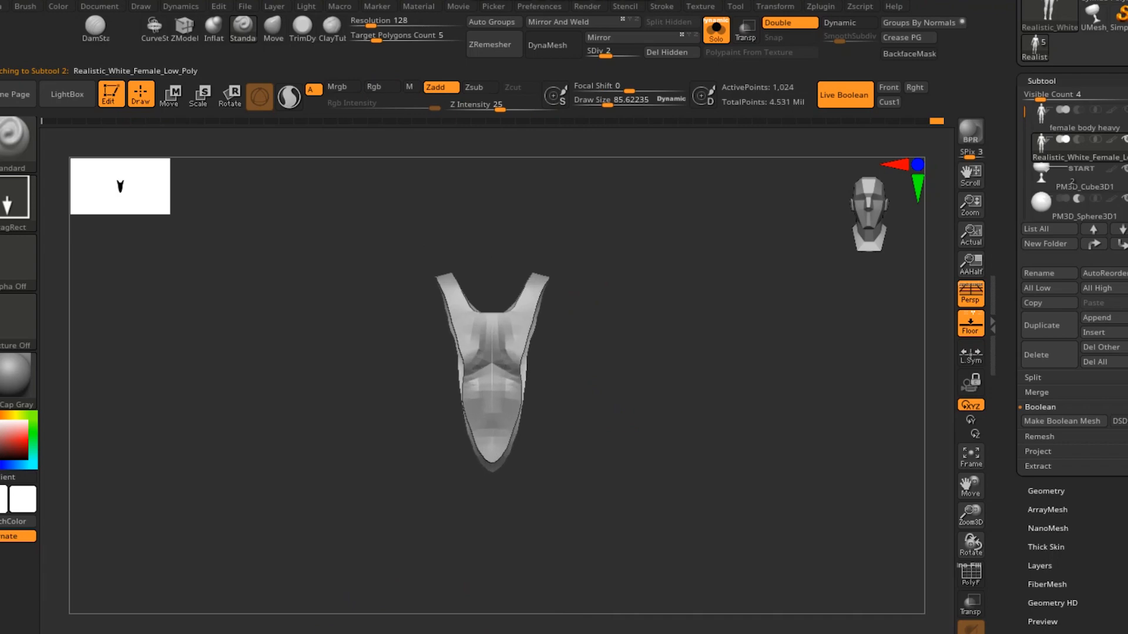